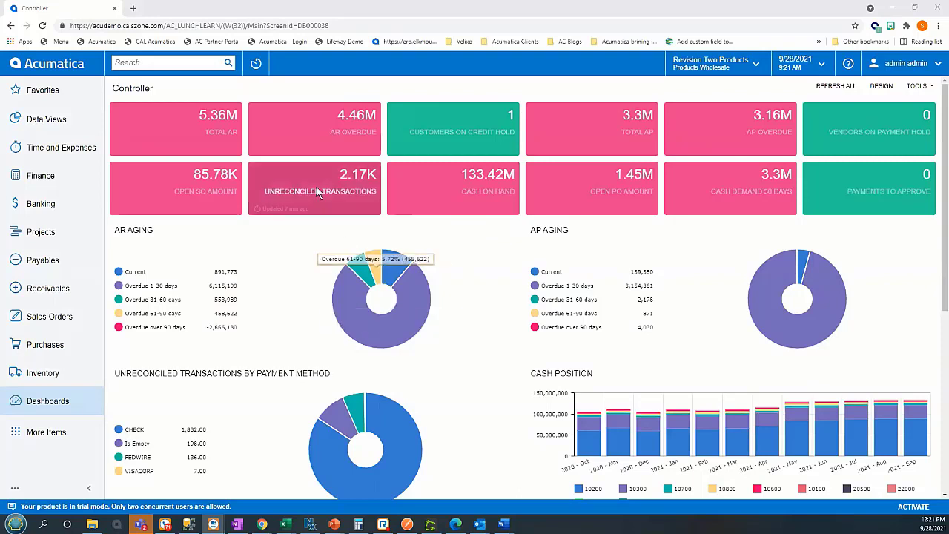
# - Look over the Controller dashboard's tiles and its aging, cash position, expense and income charts
pyautogui.moveTo(359, 293)
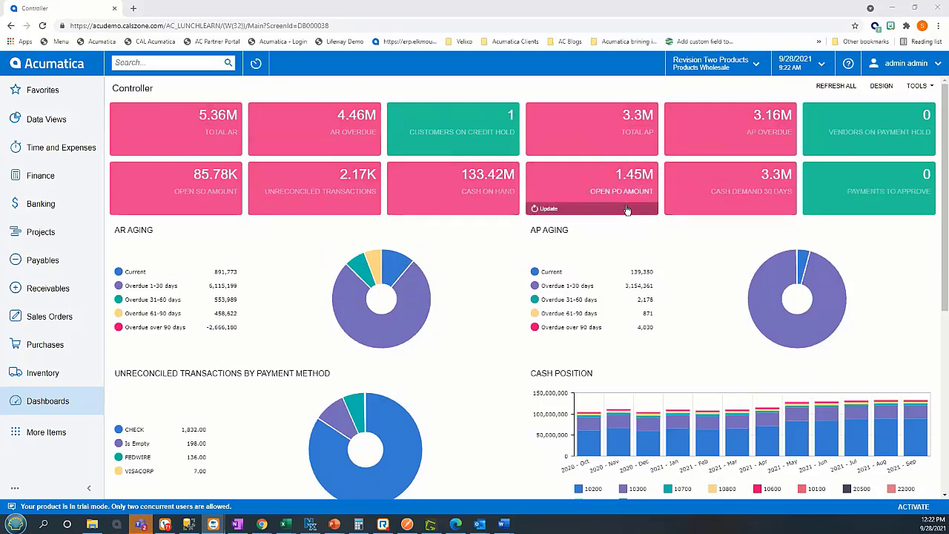
pyautogui.moveTo(373, 332)
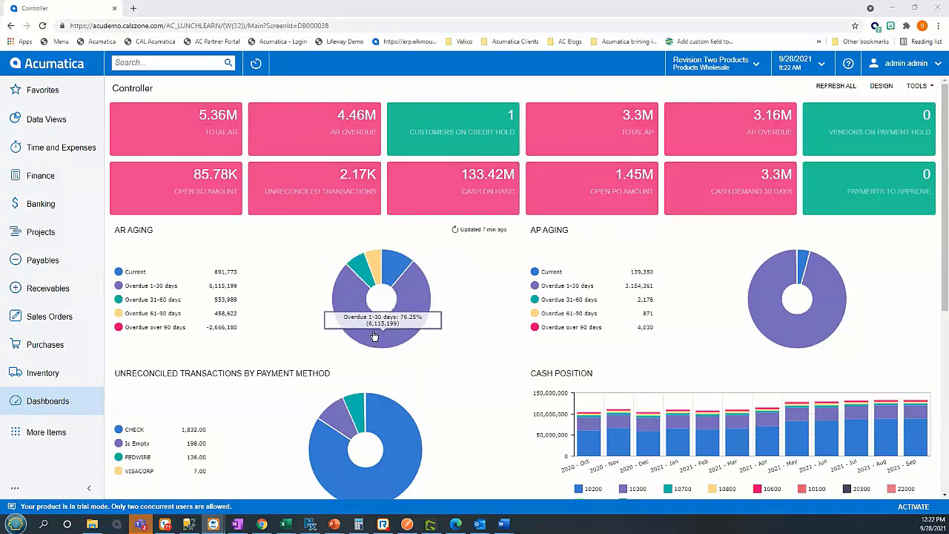
pyautogui.scroll(-2, 493, 395)
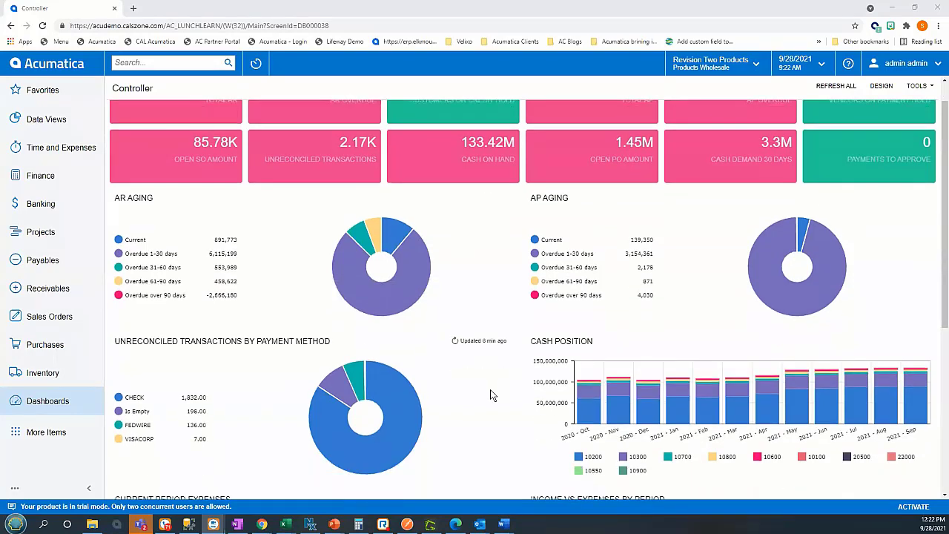
pyautogui.scroll(-3, 493, 390)
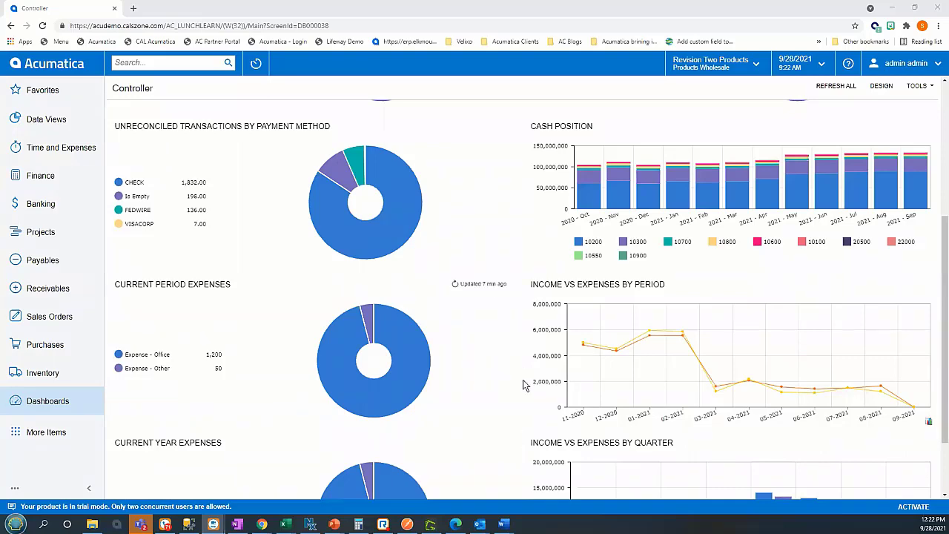
pyautogui.scroll(-1, 510, 401)
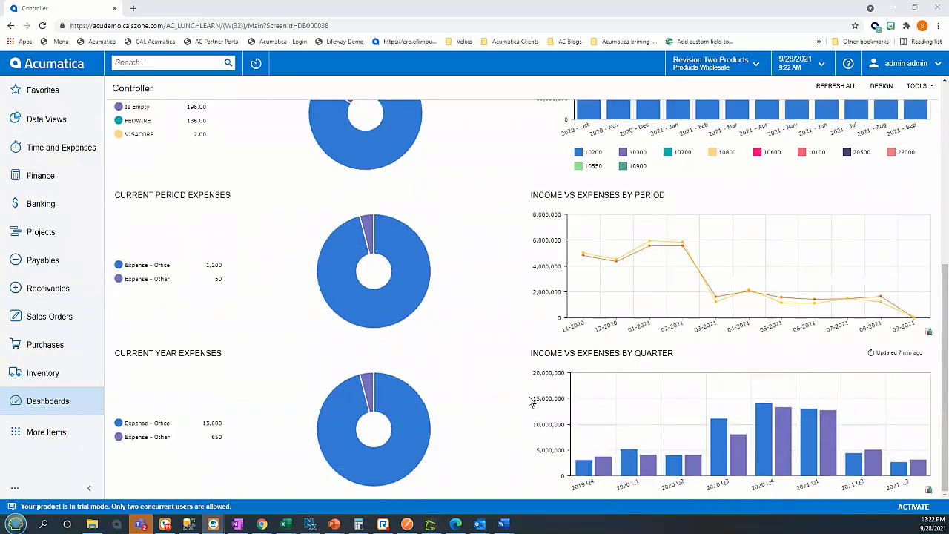
pyautogui.scroll(2, 517, 406)
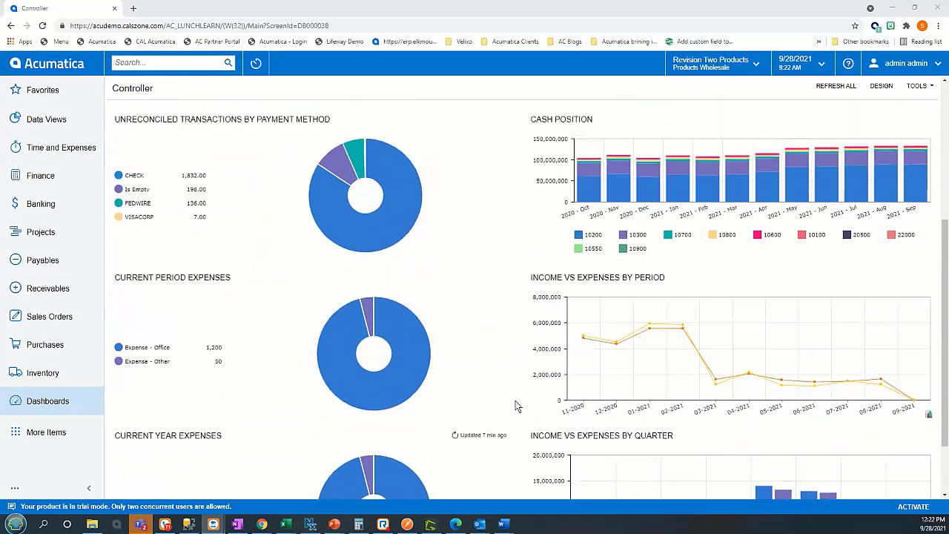
pyautogui.scroll(2, 517, 406)
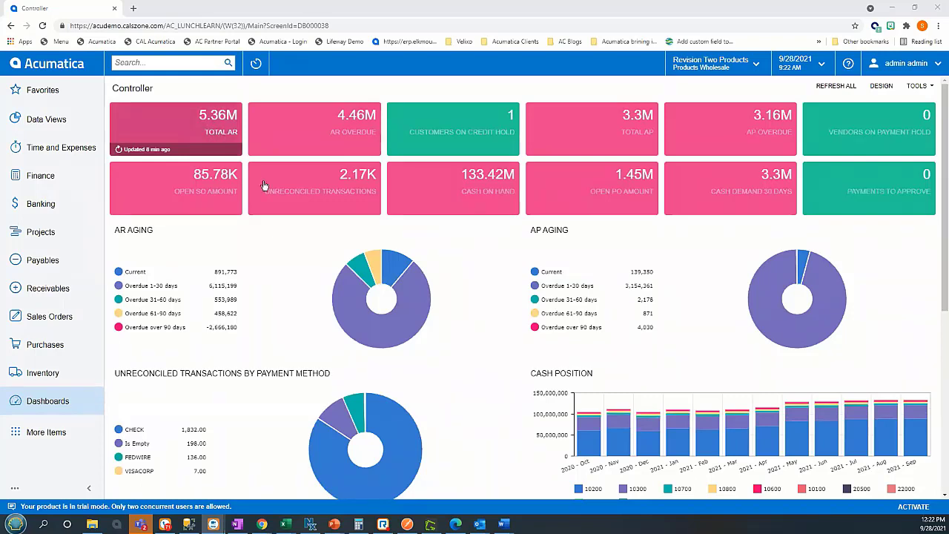
# - View the Customer Summary behind the Total AR tile, and return to the dashboard
pyautogui.click(185, 126)
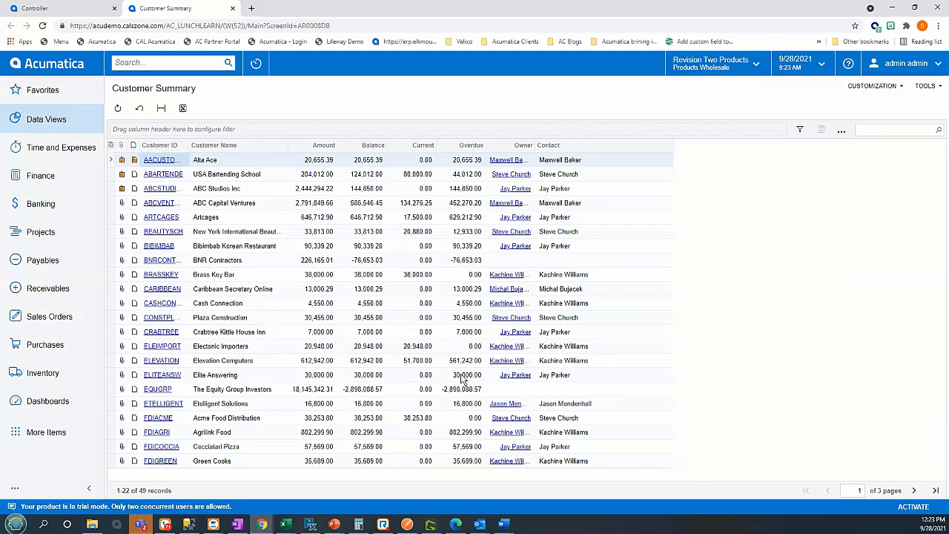
pyautogui.click(232, 8)
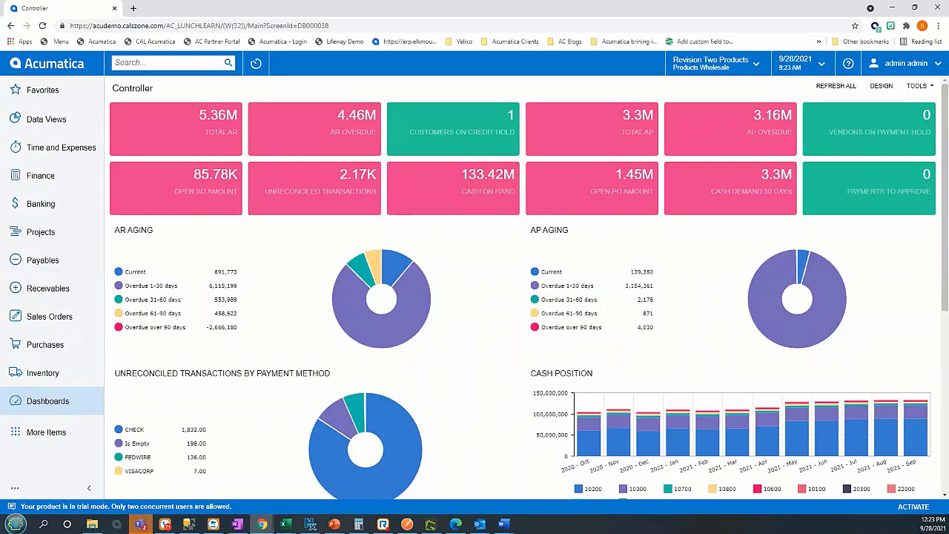
# - Search for "chart" and open the Chart of Accounts
pyautogui.click(141, 62)
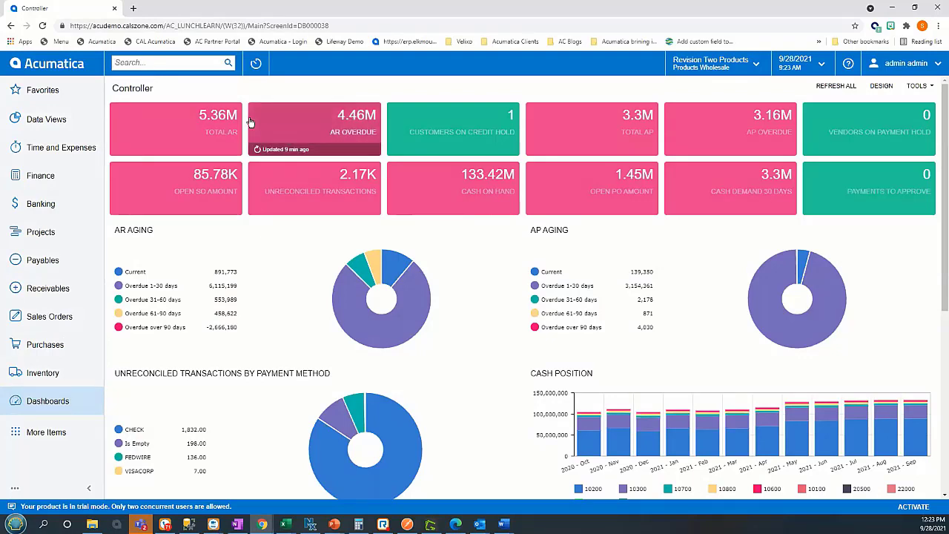
pyautogui.write('chart')
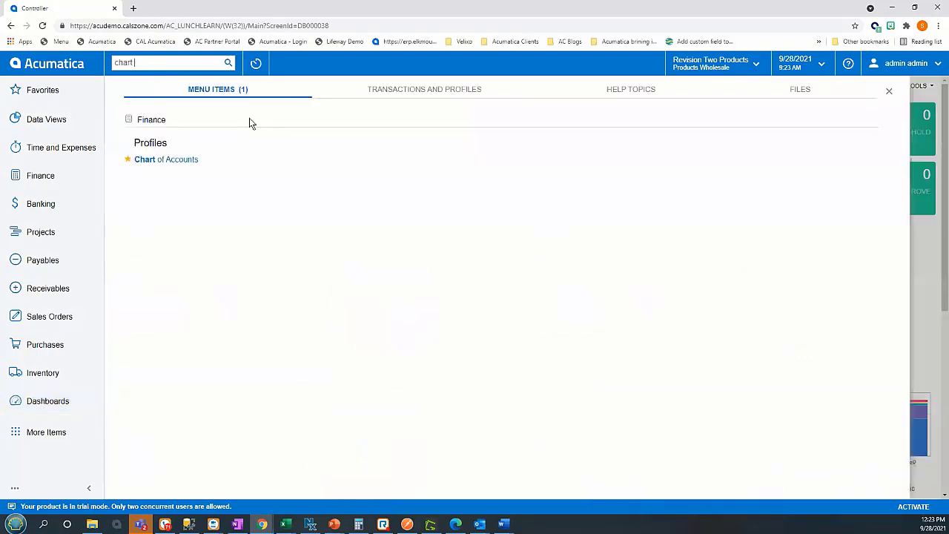
pyautogui.click(159, 160)
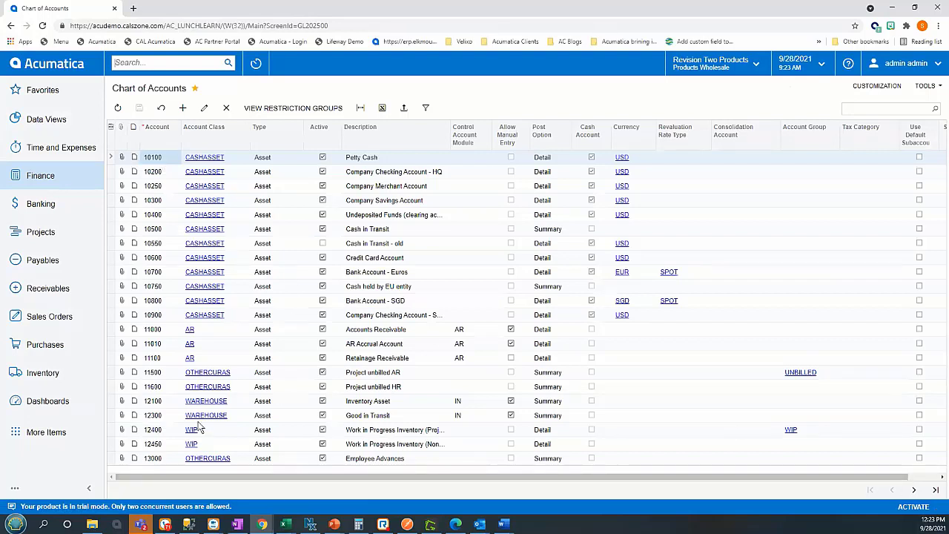
# - Page through the Chart of Accounts to review the asset, liability and expense accounts, and return to the first page
pyautogui.click(913, 489)
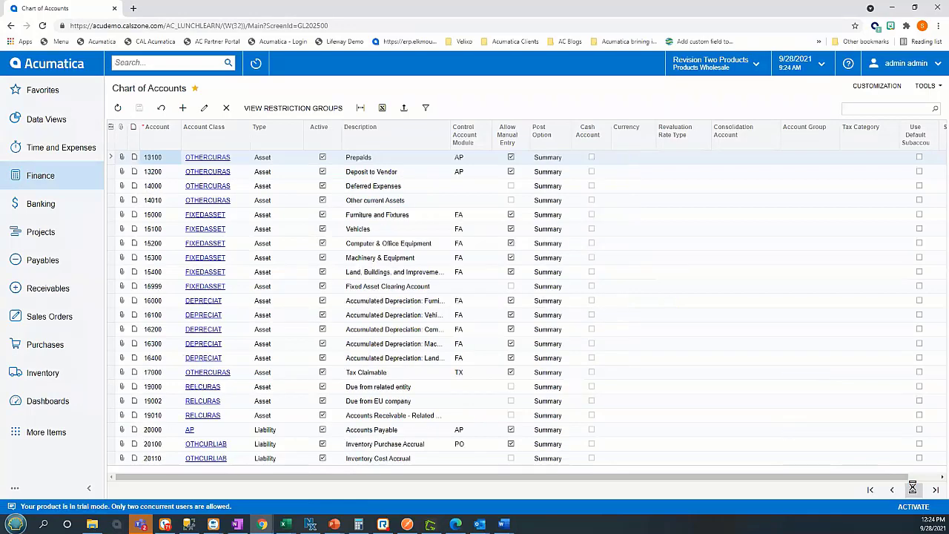
pyautogui.click(912, 490)
pyautogui.click(912, 490)
pyautogui.click(912, 489)
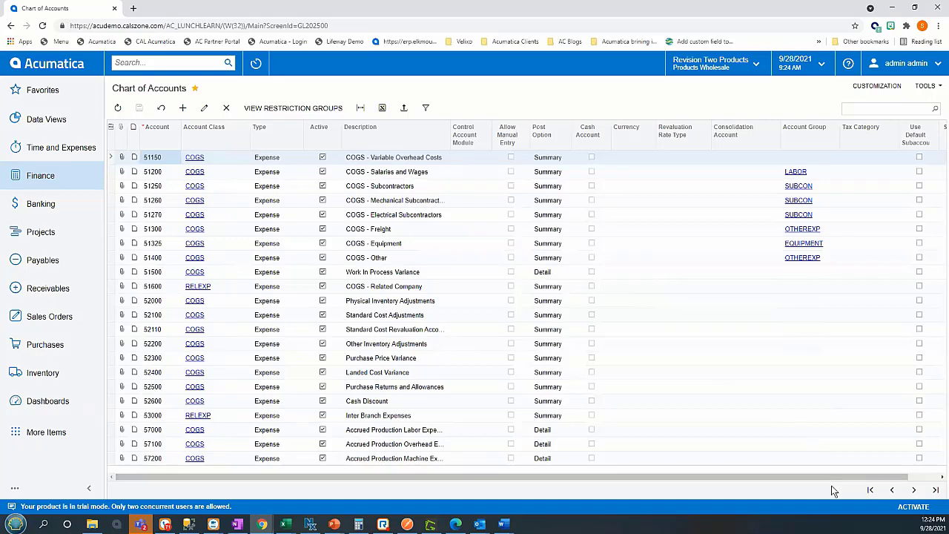
pyautogui.click(870, 489)
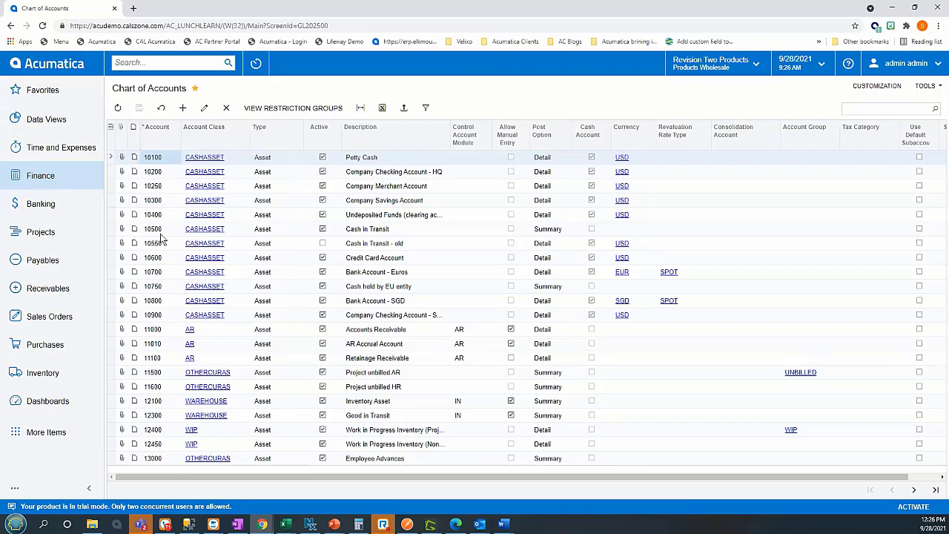
# - Search for "sub" and open the Subaccounts list
pyautogui.click(148, 63)
pyautogui.write('sub')
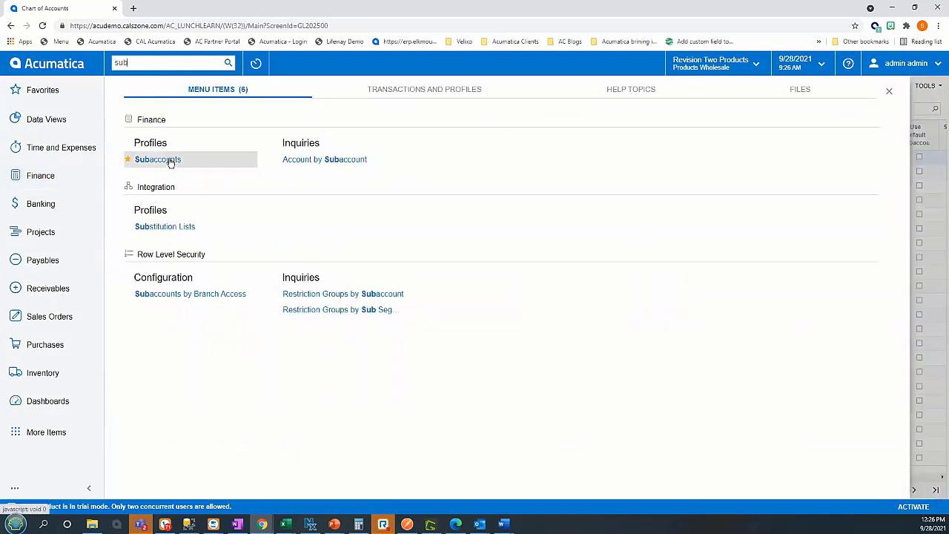
pyautogui.click(141, 160)
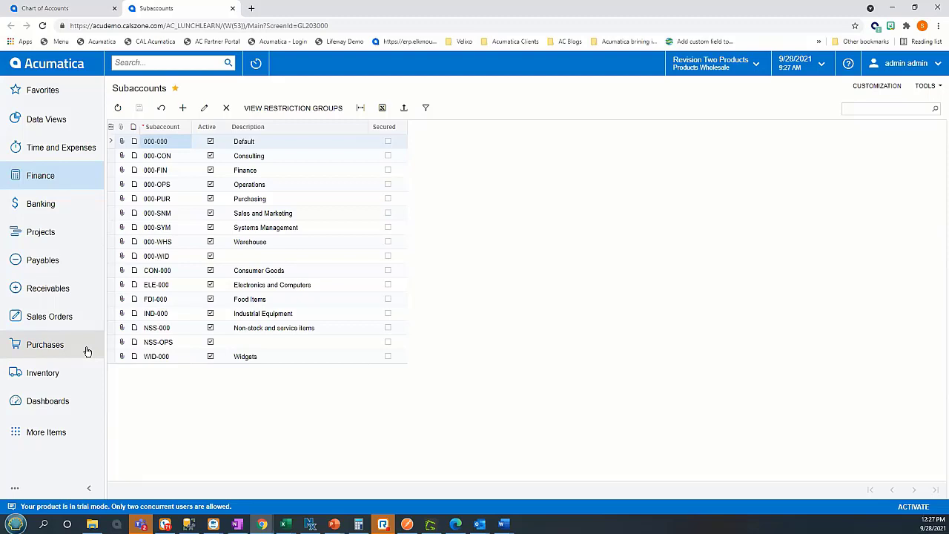
# - View the Journal Transactions list in Finance, and start a new journal entry
pyautogui.click(42, 178)
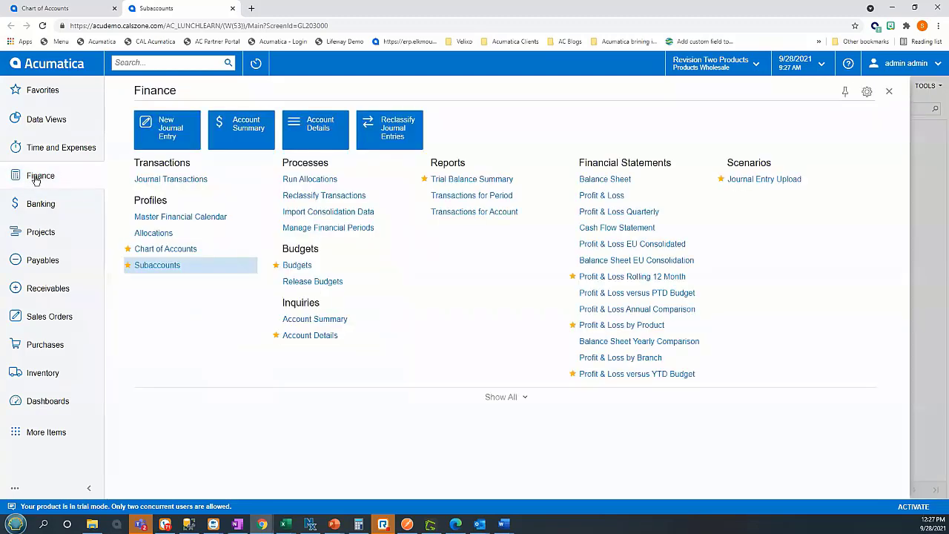
pyautogui.click(166, 180)
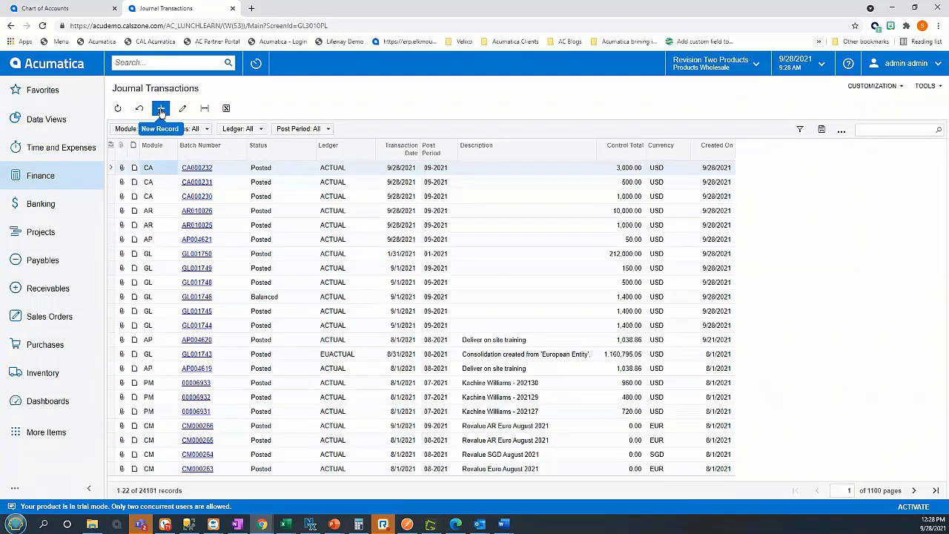
pyautogui.click(41, 176)
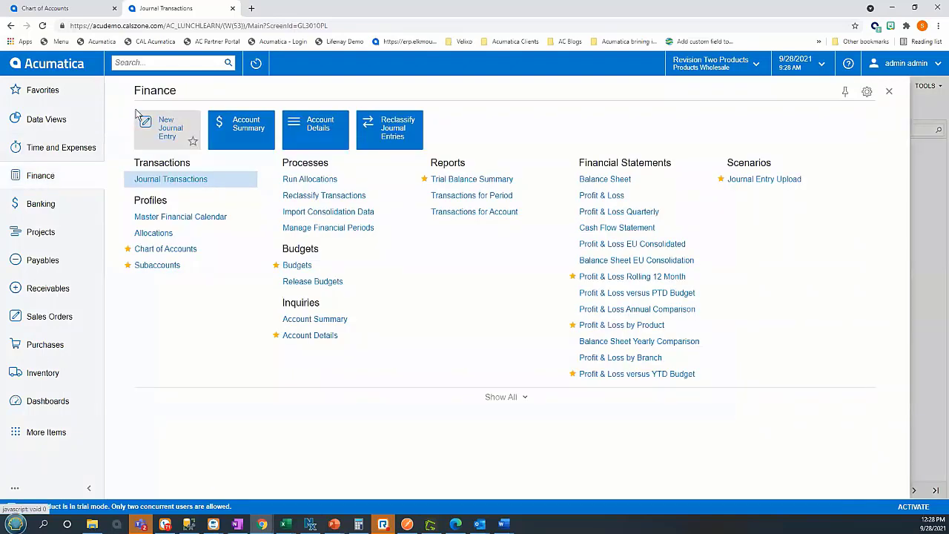
pyautogui.click(164, 134)
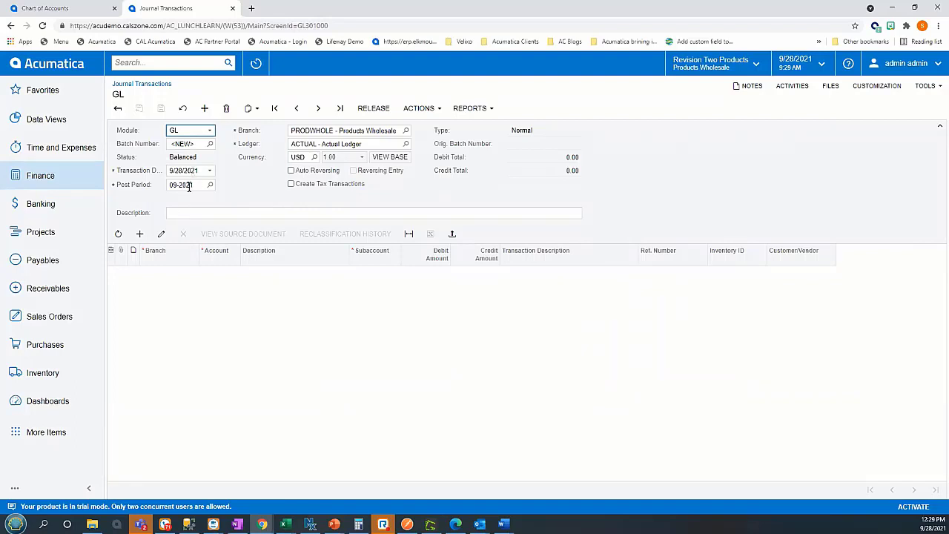
# - Check the entry's branch and the list of available companies and branches, keeping Products Wholesale selected
pyautogui.click(370, 132)
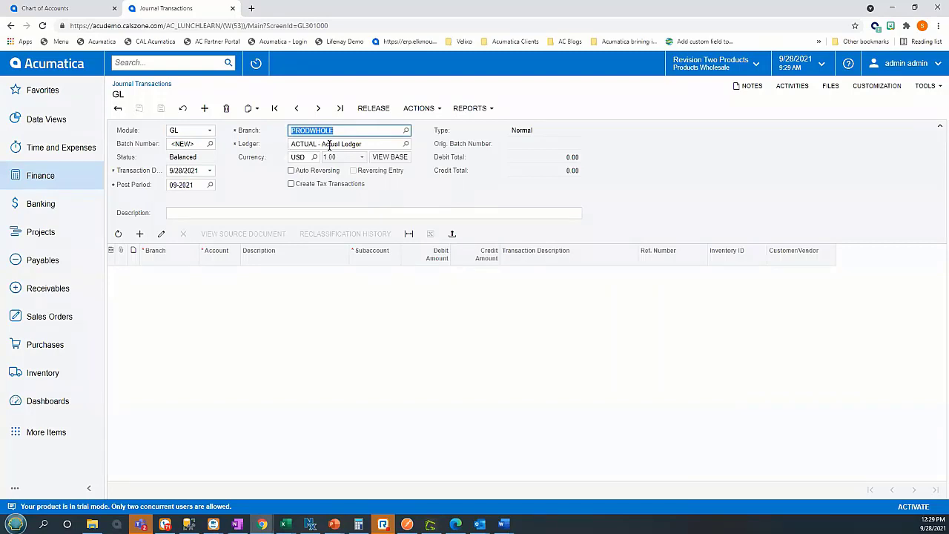
pyautogui.click(729, 66)
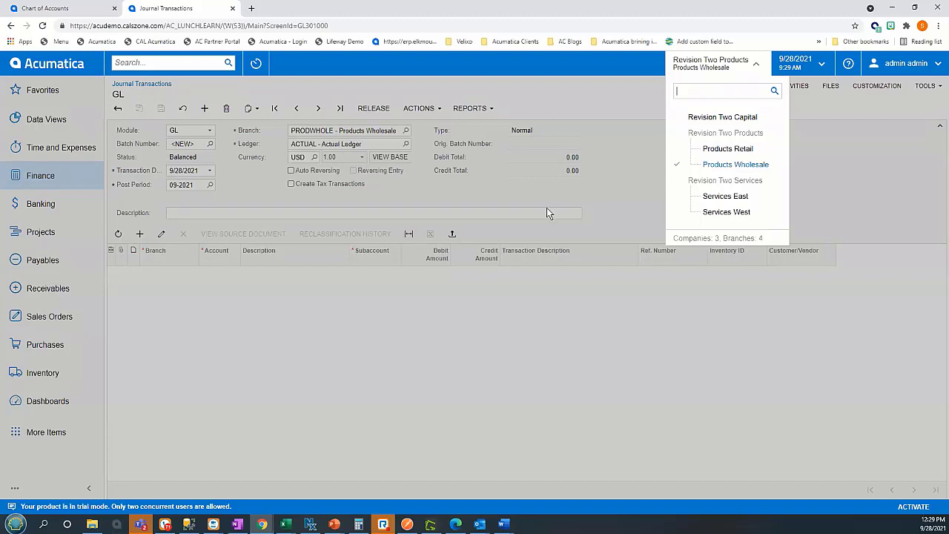
pyautogui.click(478, 175)
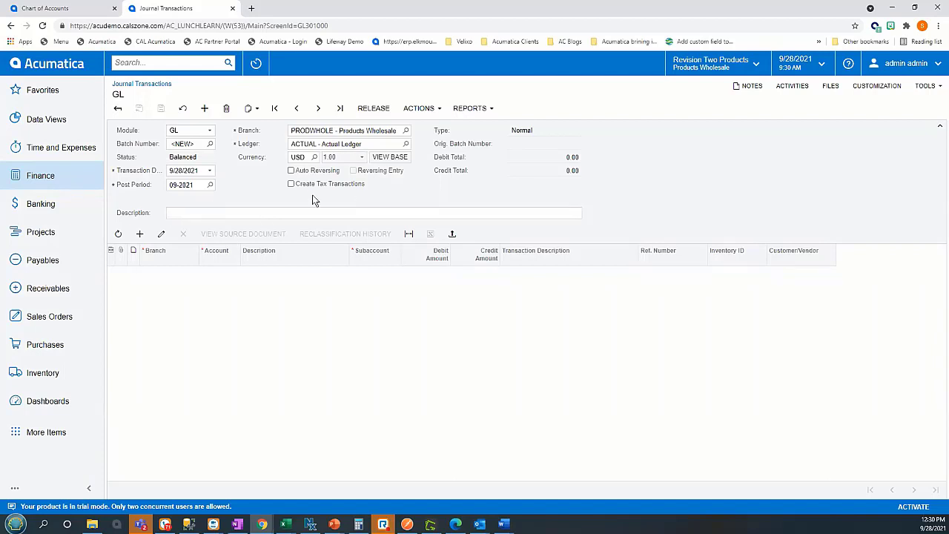
# - Set the journal entry's description to "Rent Accrual"
pyautogui.click(197, 214)
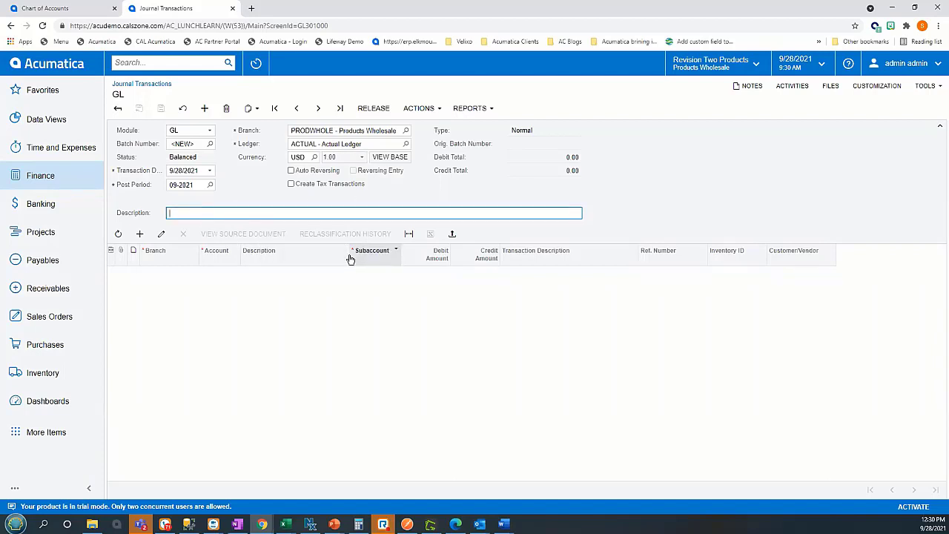
pyautogui.write('Rent Accrual')
pyautogui.press('Tab')
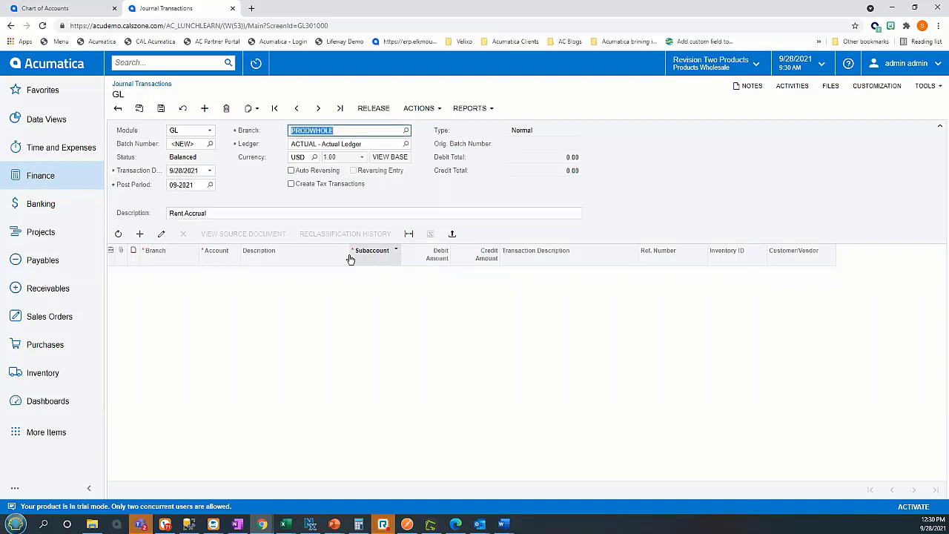
# - Add a journal line for branch PRODWHOLE with account 62900 - Rent or Lease Expense
pyautogui.click(139, 234)
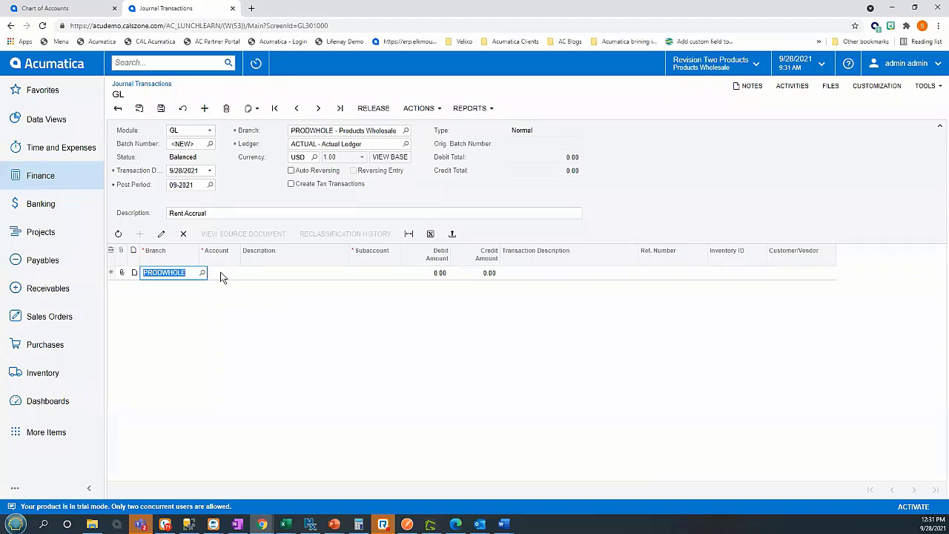
pyautogui.click(220, 273)
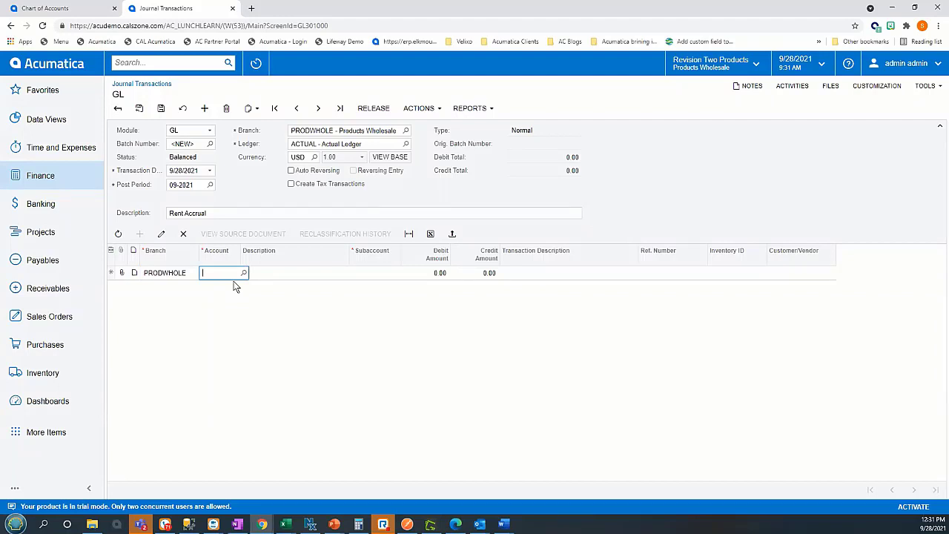
pyautogui.write('re')
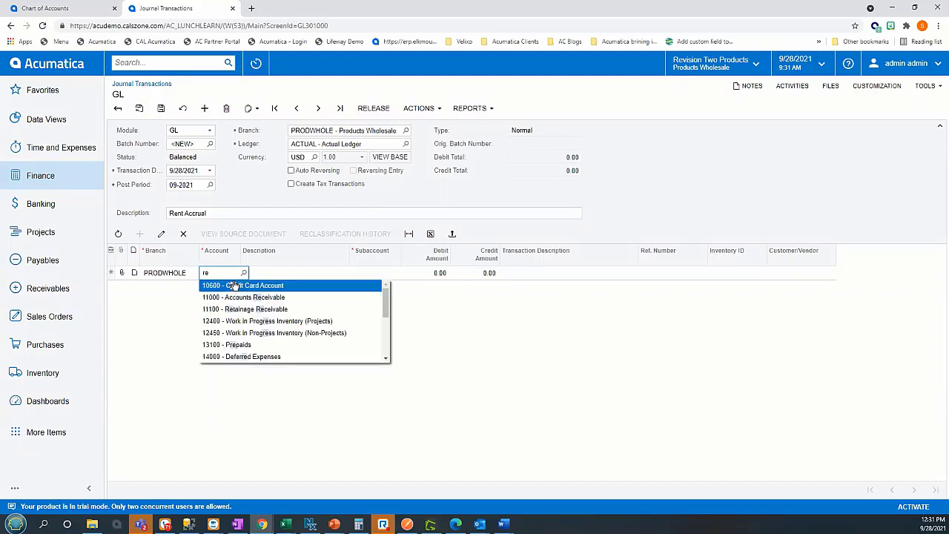
pyautogui.write('nt')
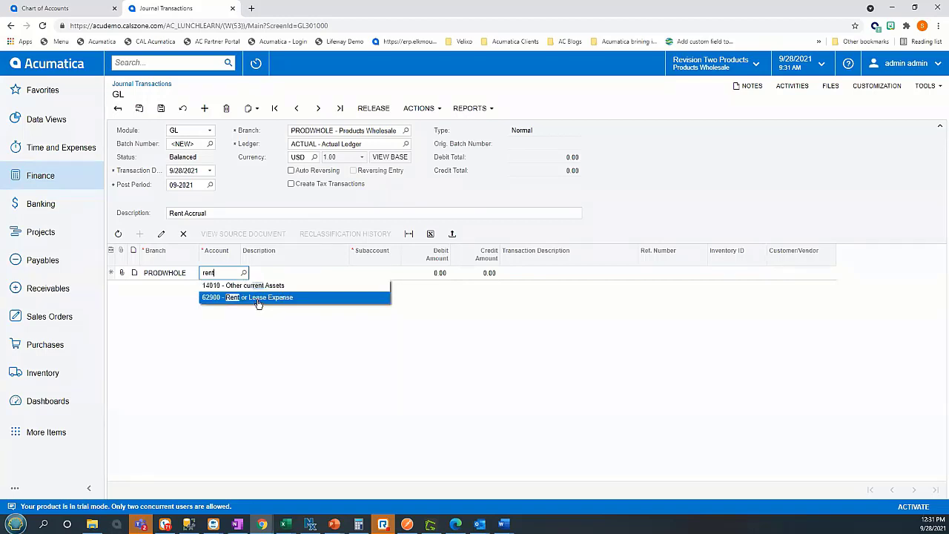
pyautogui.click(261, 297)
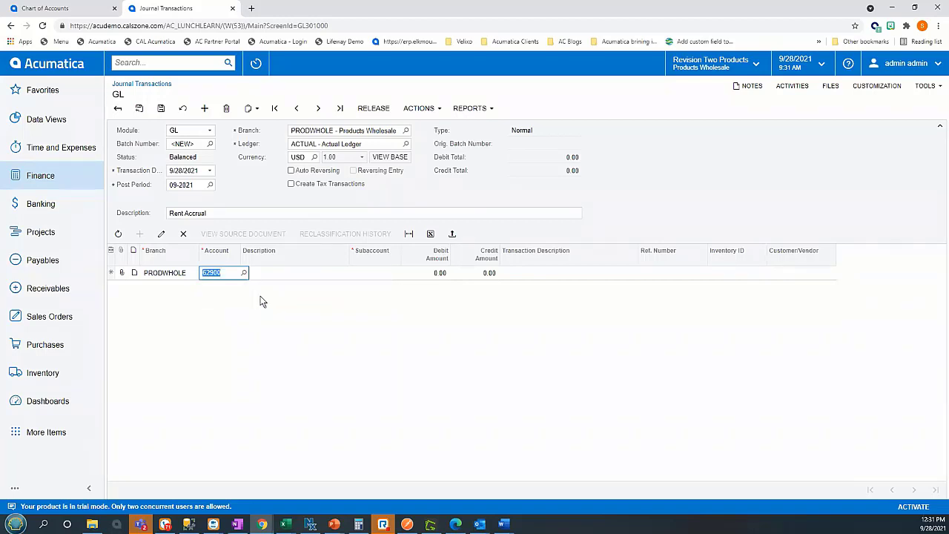
pyautogui.press('Tab')
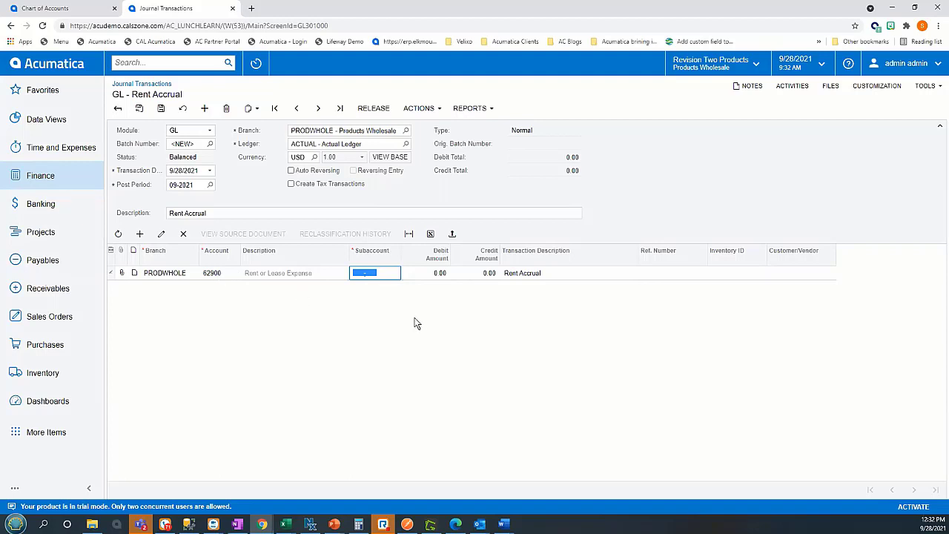
pyautogui.write('000000')
pyautogui.press('BackSpace')
pyautogui.press('BackSpace')
pyautogui.press('BackSpace')
pyautogui.press('BackSpace')
pyautogui.press('BackSpace')
pyautogui.press('BackSpace')
# - Set the first rent line's subaccount to product group 000 and department FIN, with a debit amount of 500.00
pyautogui.click(385, 274)
pyautogui.click(359, 274)
pyautogui.press('F3')
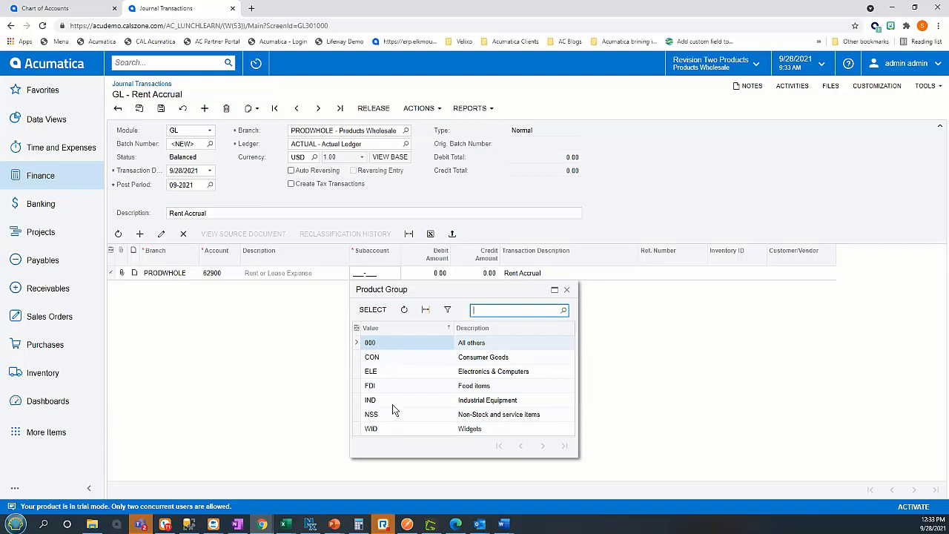
pyautogui.doubleClick(374, 341)
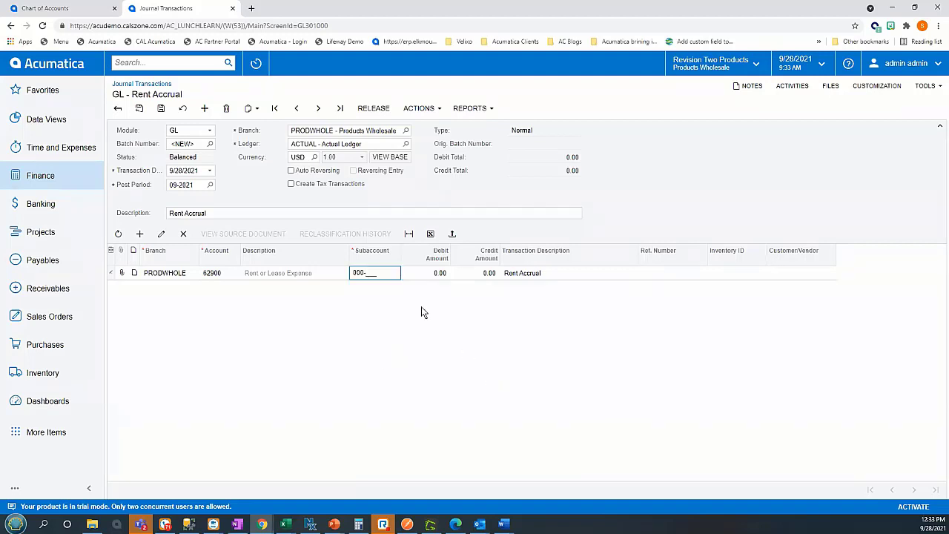
pyautogui.press('F3')
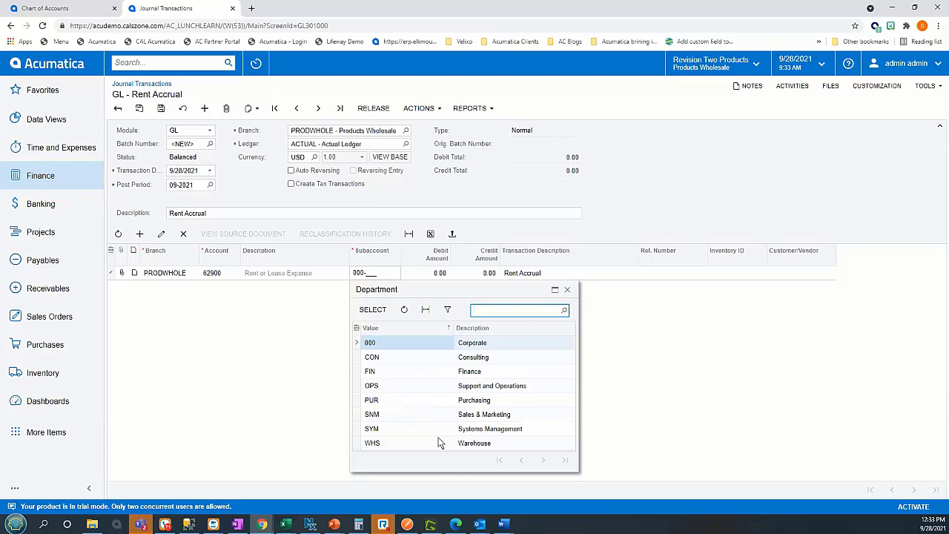
pyautogui.doubleClick(372, 370)
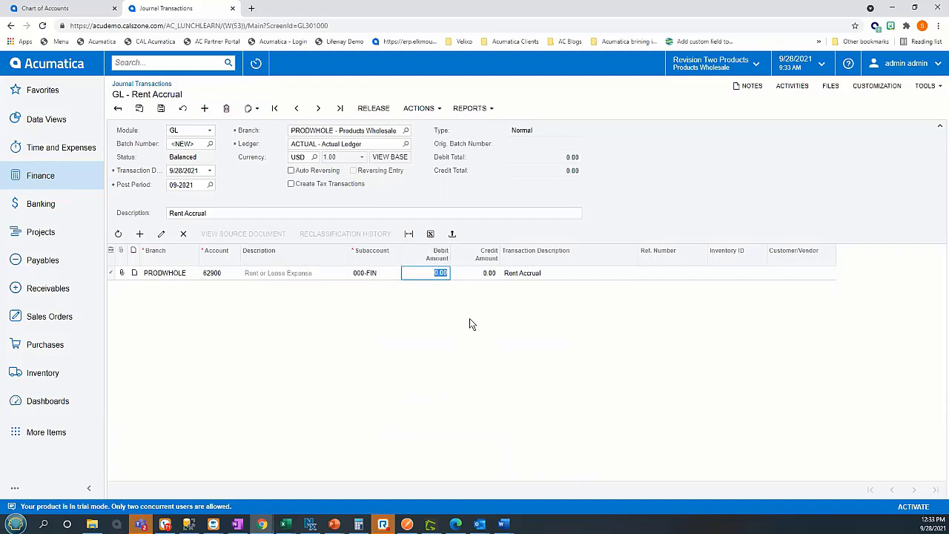
pyautogui.write('500.00')
pyautogui.press('Tab')
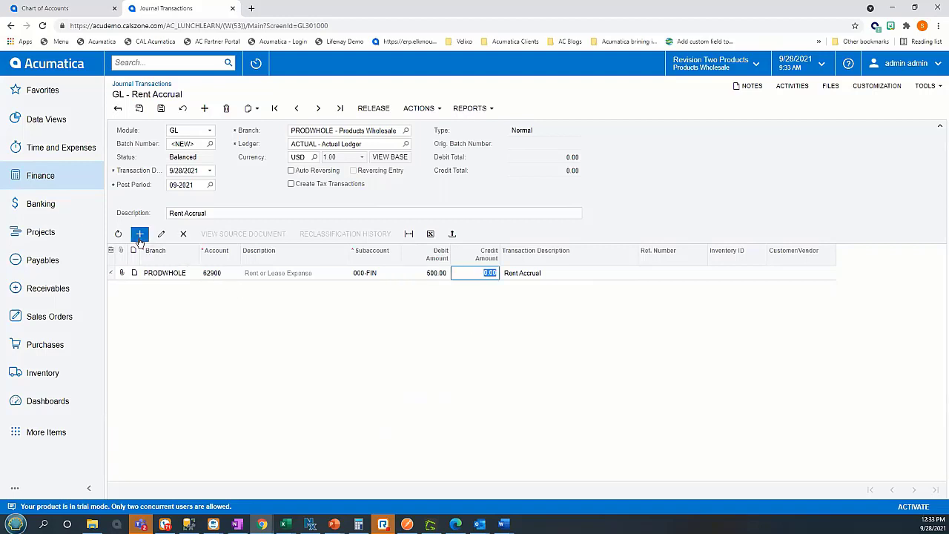
# - Add a second journal line for branch PRODWHOLE with account 62900 - Rent or Lease Expense
pyautogui.press('Insert')
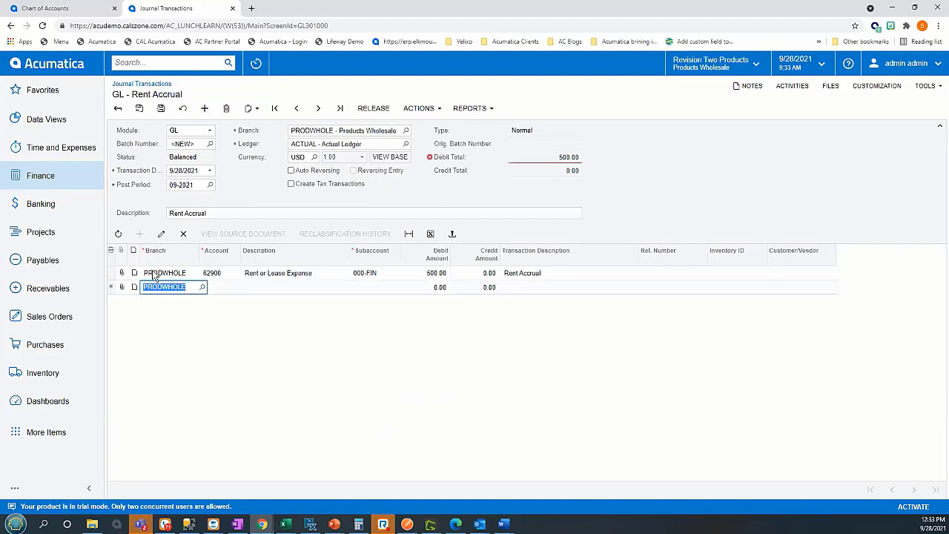
pyautogui.click(212, 288)
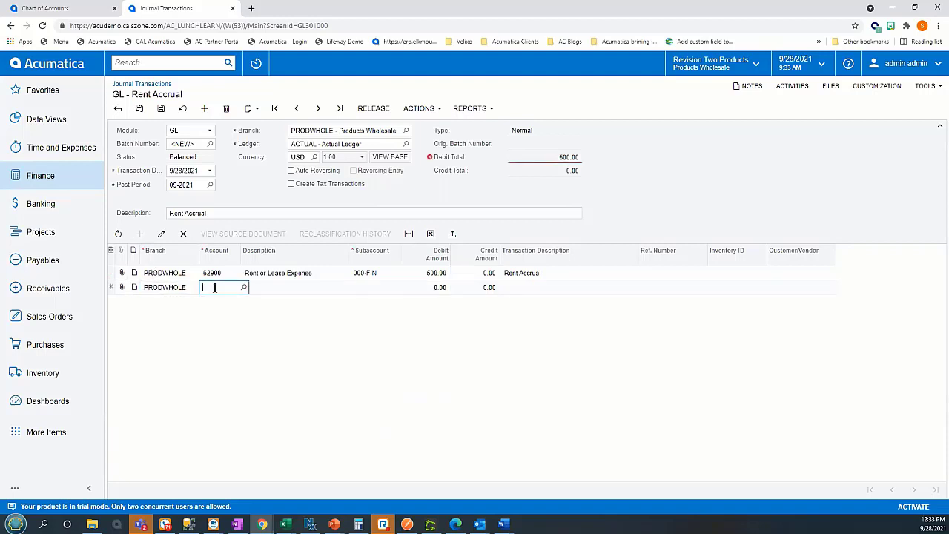
pyautogui.write('62900')
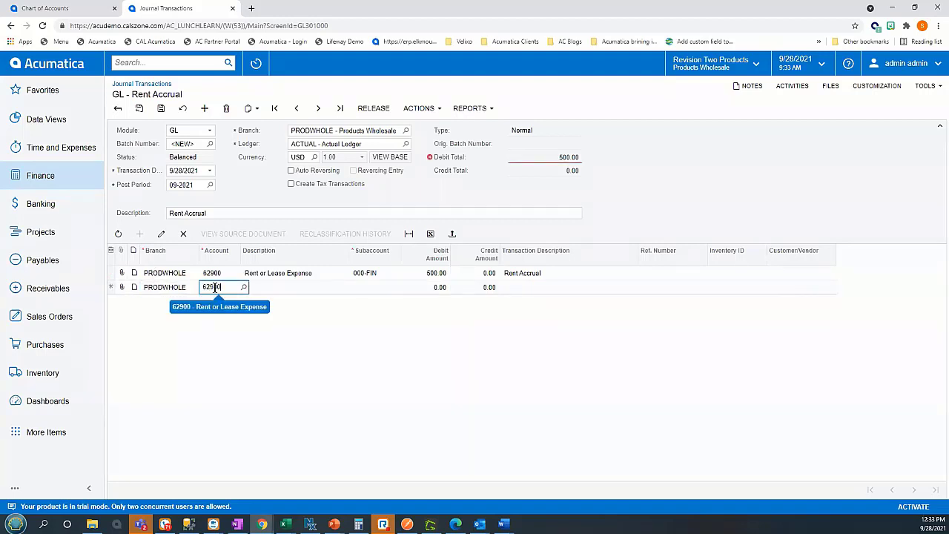
pyautogui.press('Tab')
pyautogui.press('Tab')
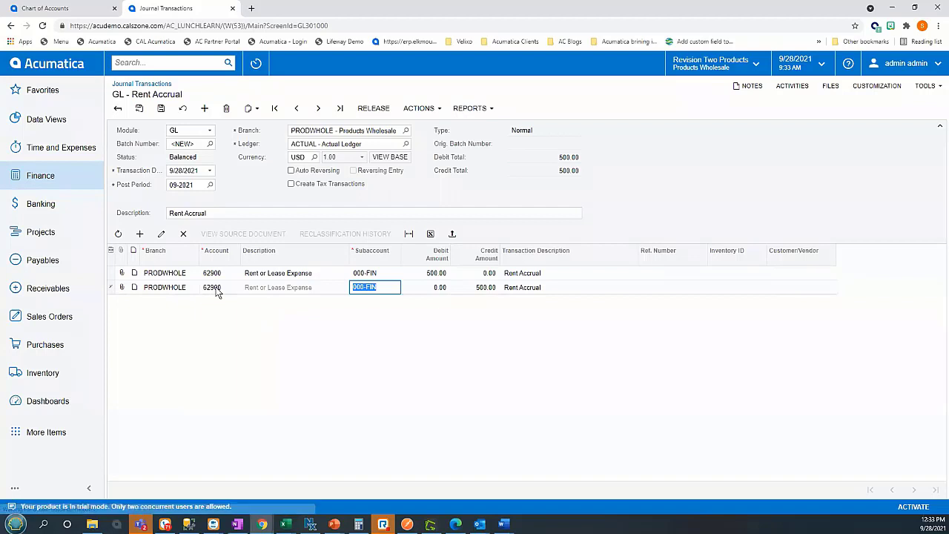
# - Set the second line's subaccount to 000-OPS, with a debit amount of 300.00 and a credit amount of 0
pyautogui.click(367, 287)
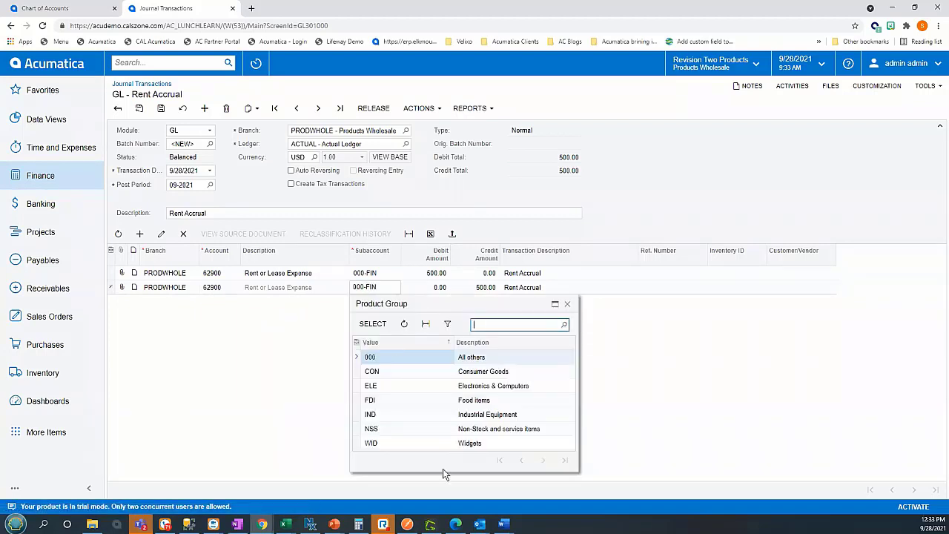
pyautogui.click(379, 287)
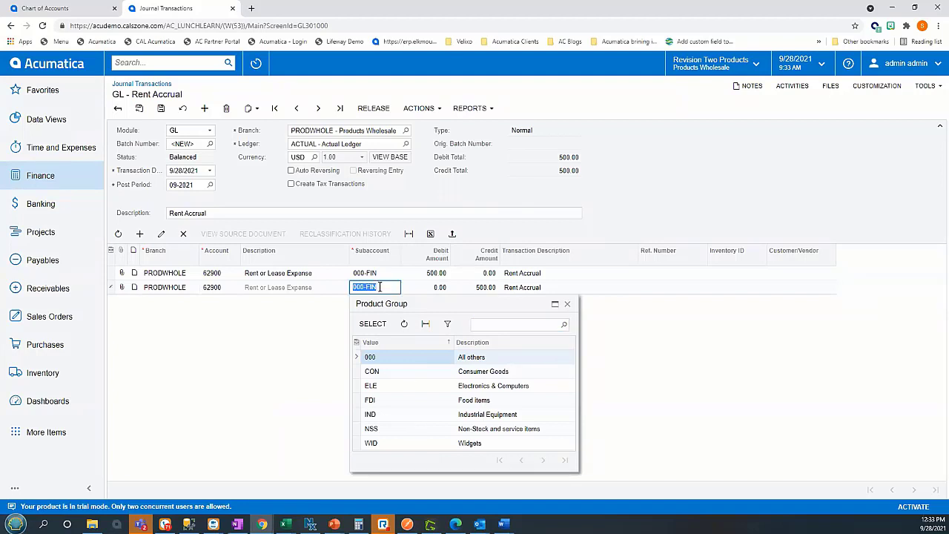
pyautogui.click(649, 382)
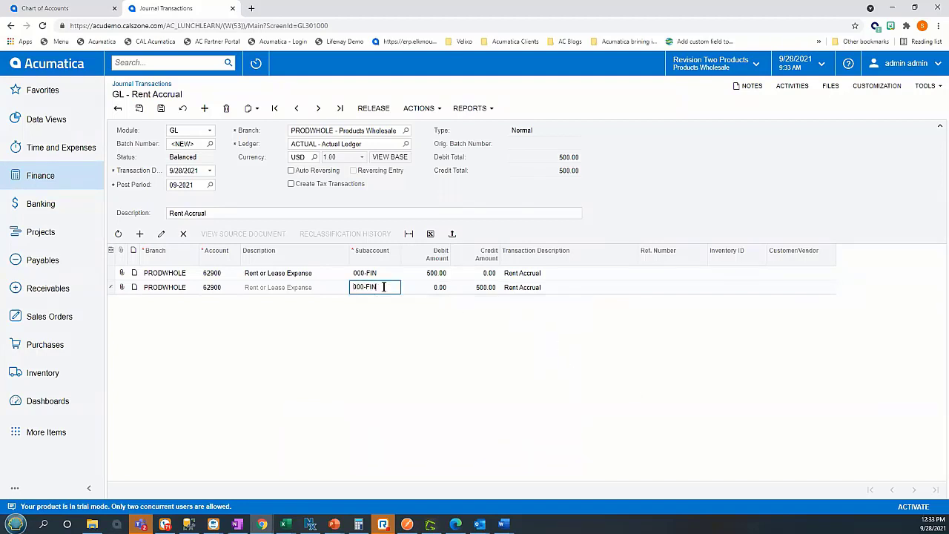
pyautogui.press('BackSpace')
pyautogui.press('BackSpace')
pyautogui.press('BackSpace')
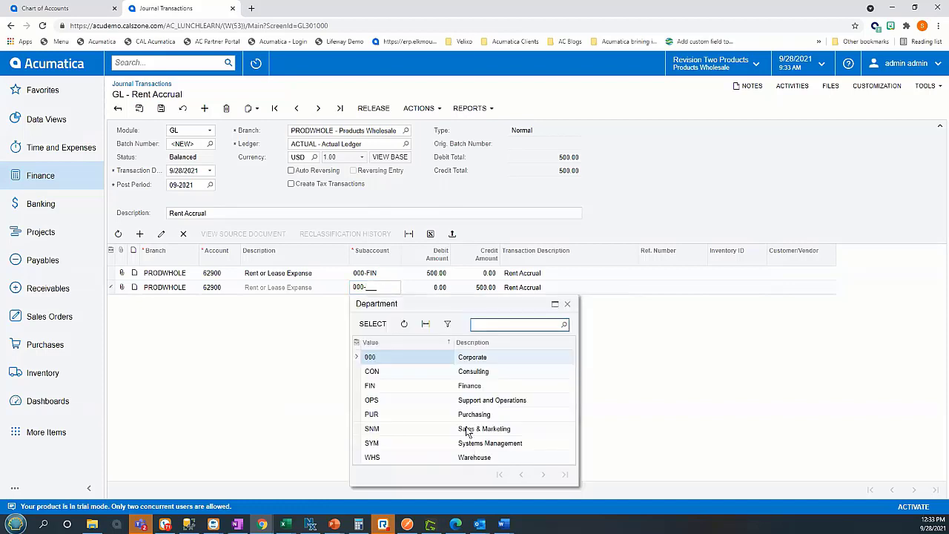
pyautogui.click(465, 401)
pyautogui.doubleClick(465, 401)
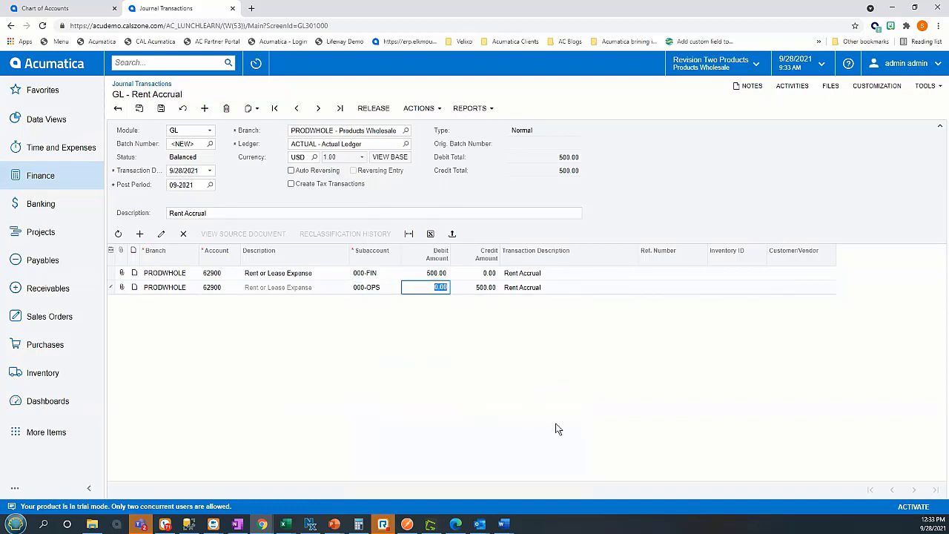
pyautogui.write('300')
pyautogui.press('Tab')
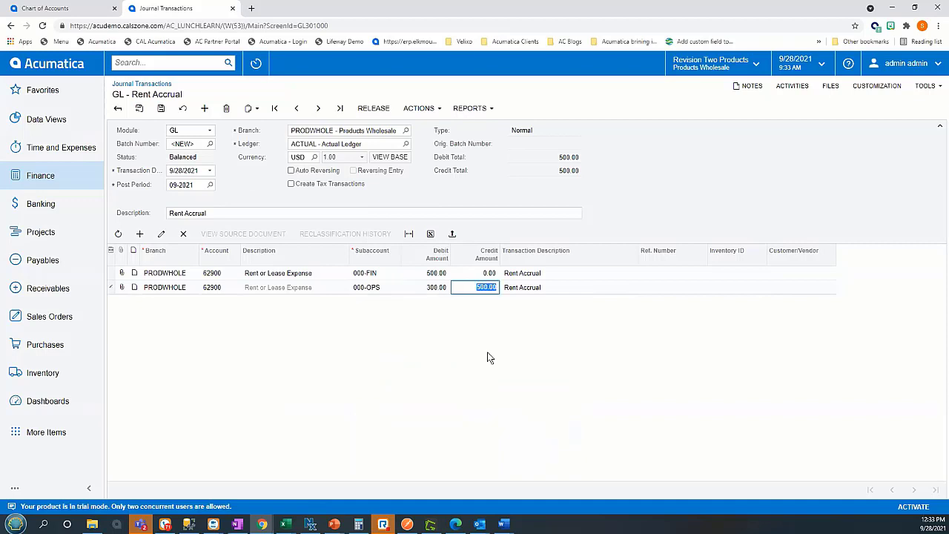
pyautogui.write('0')
# - Add a third journal line for PRODWHOLE, finding account 20150 - Expense Purchase Accrual by searching for "accrual"
pyautogui.click(220, 314)
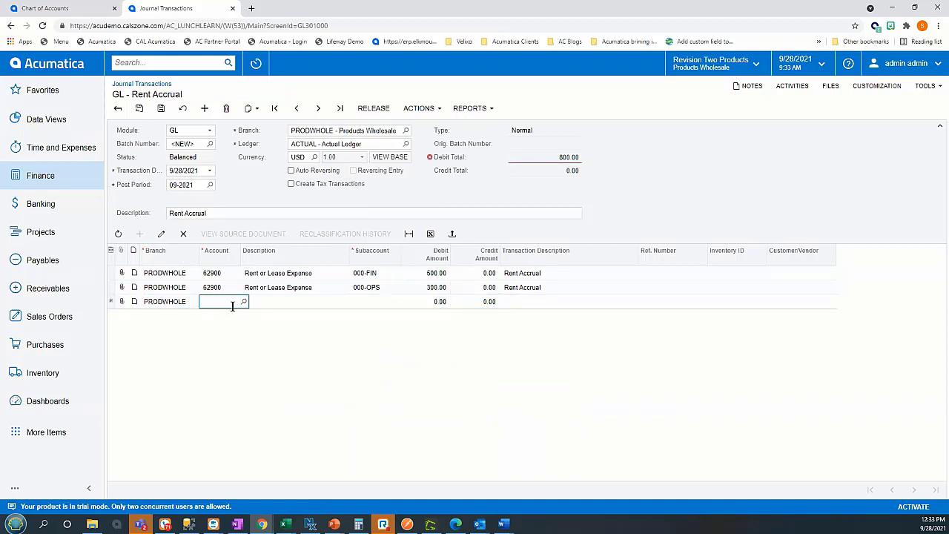
pyautogui.write('21050')
pyautogui.press('BackSpace')
pyautogui.press('BackSpace')
pyautogui.press('BackSpace')
pyautogui.press('BackSpace')
pyautogui.press('BackSpace')
pyautogui.write('ac')
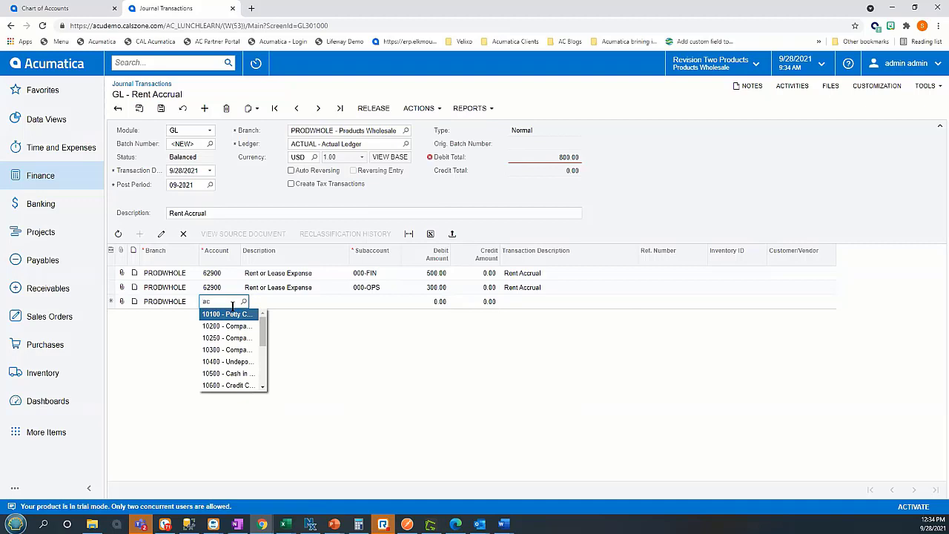
pyautogui.write('crual')
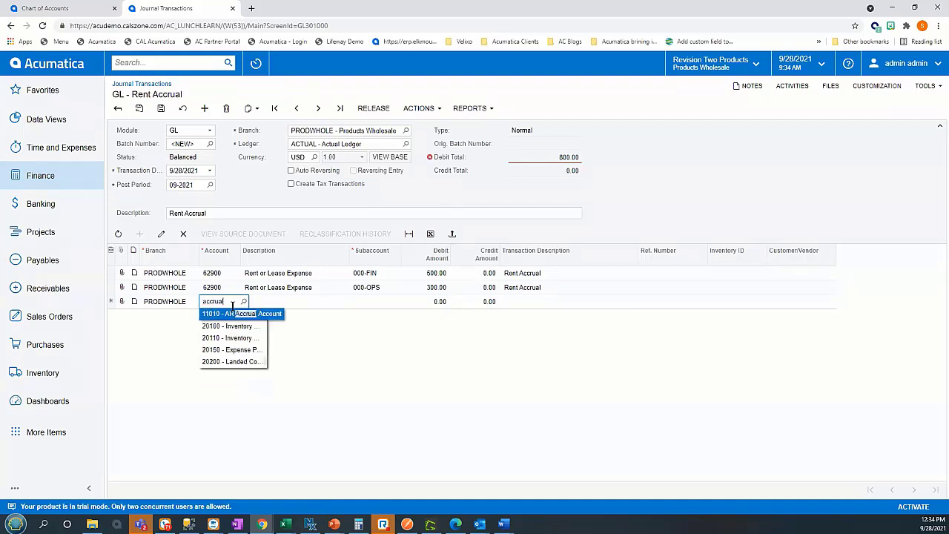
pyautogui.click(231, 351)
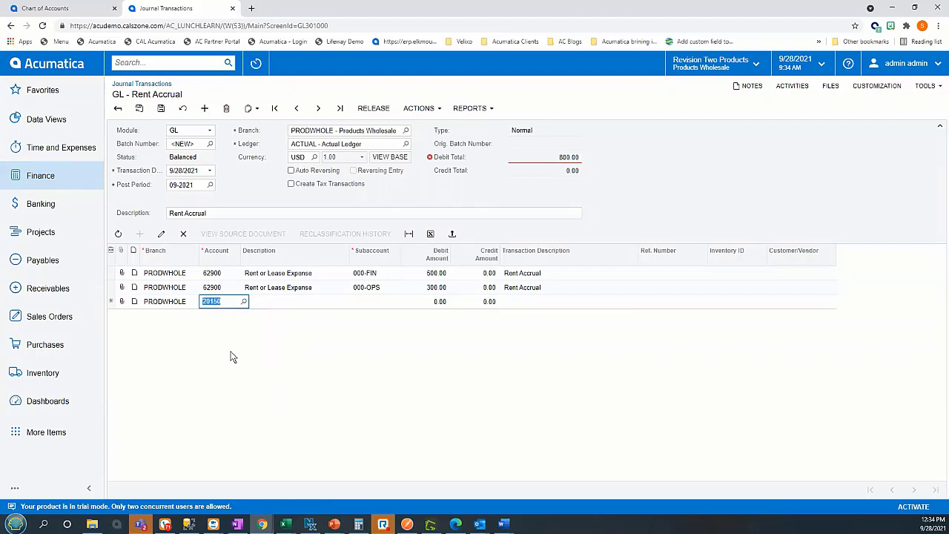
# - Set the accrual line's subaccount to 000-000, keep its 800.00 credit, and save the journal entry
pyautogui.click(375, 302)
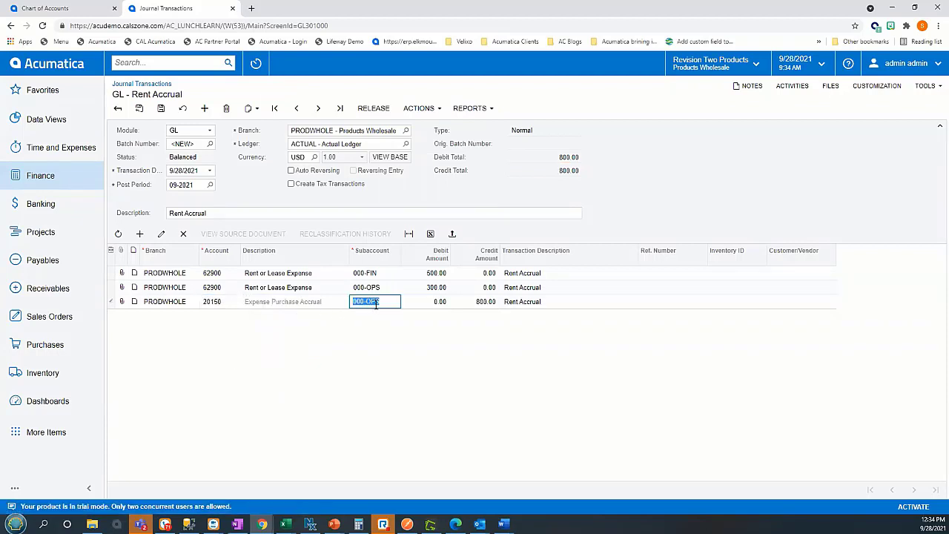
pyautogui.write('0000000')
pyautogui.press('Tab')
pyautogui.press('Tab')
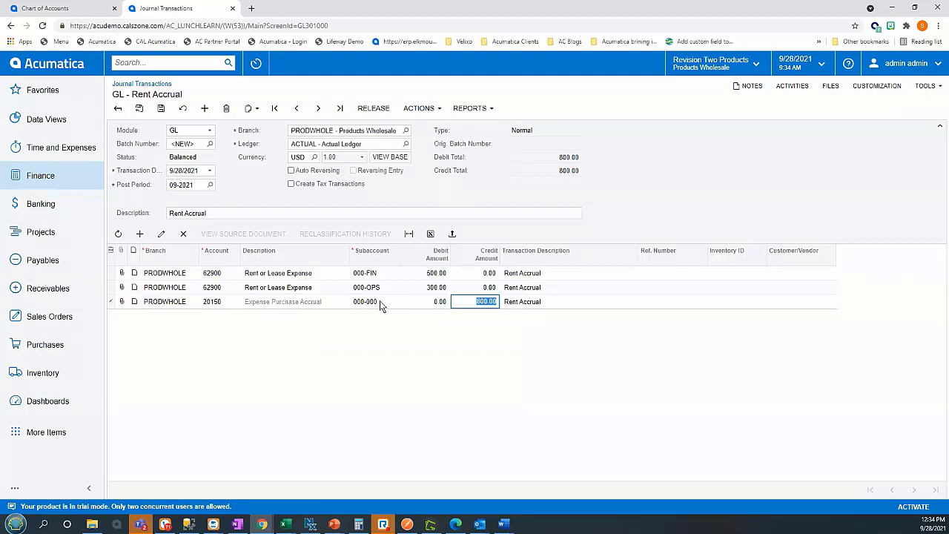
pyautogui.click(221, 304)
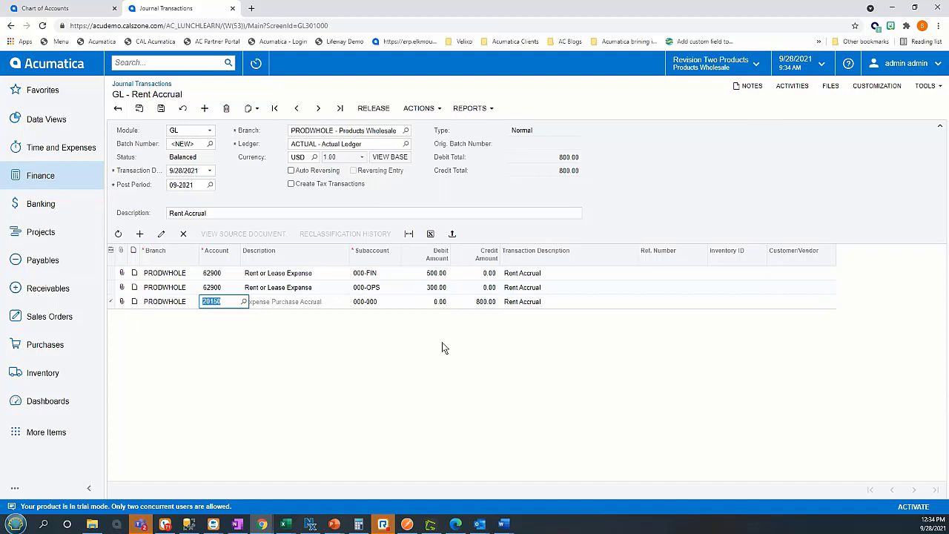
pyautogui.click(160, 108)
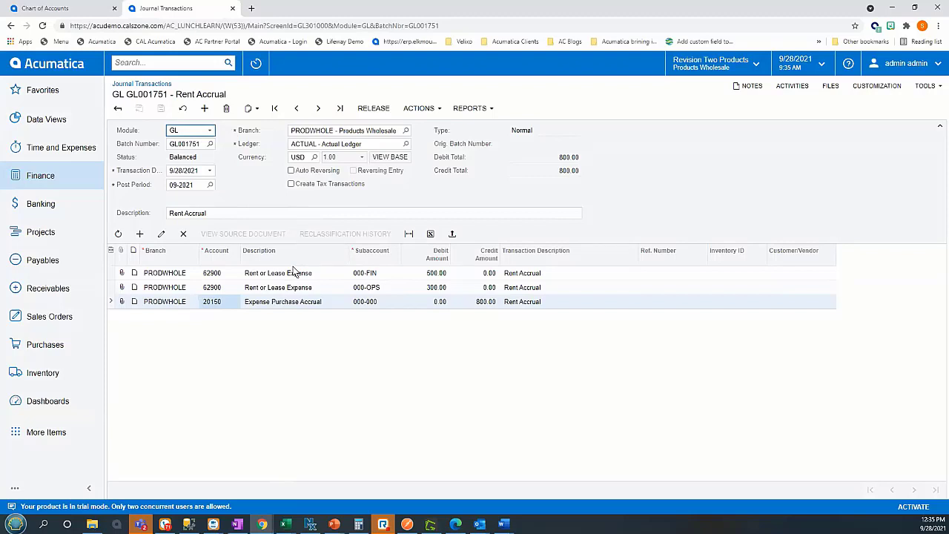
# - Run the GL Edit Detailed report for Products Wholesale, ledger ACTUAL, period 09-2021, including transactions on hold
pyautogui.click(42, 176)
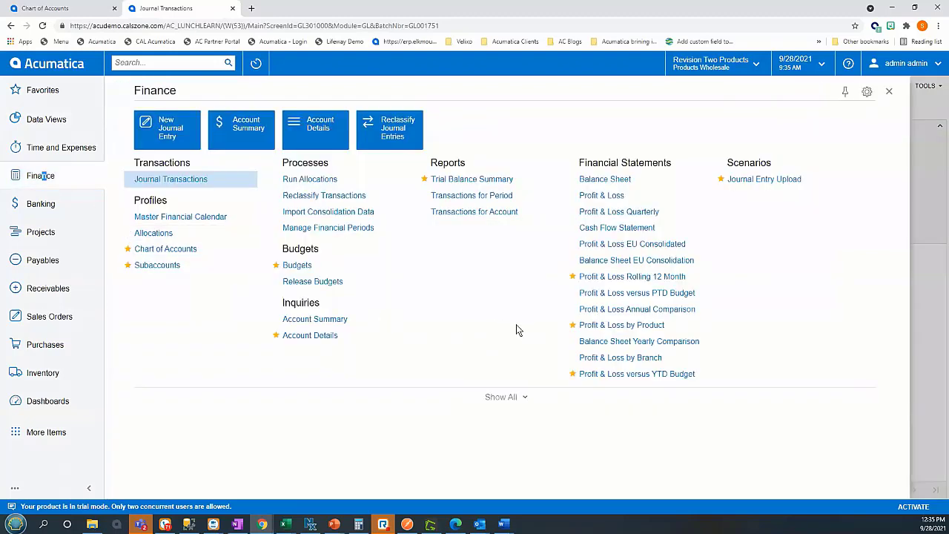
pyautogui.click(501, 403)
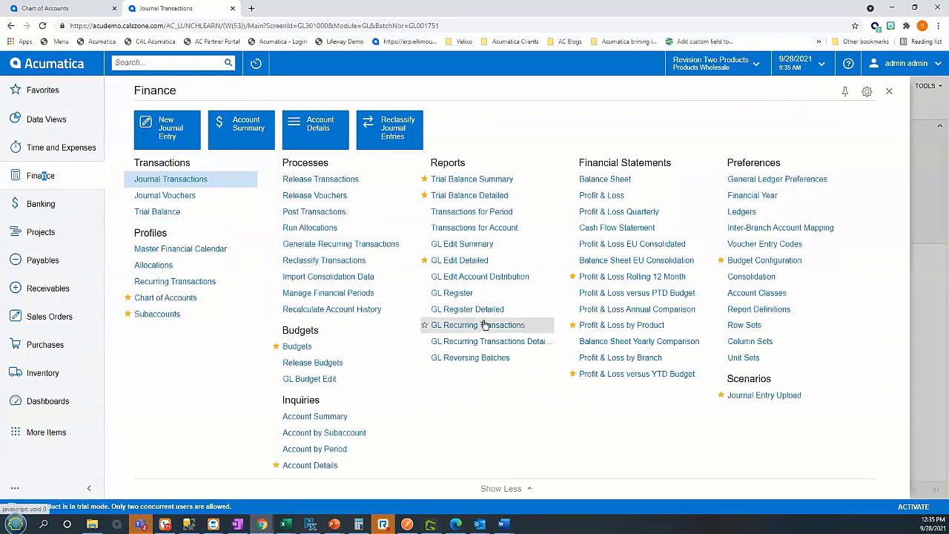
pyautogui.click(459, 261)
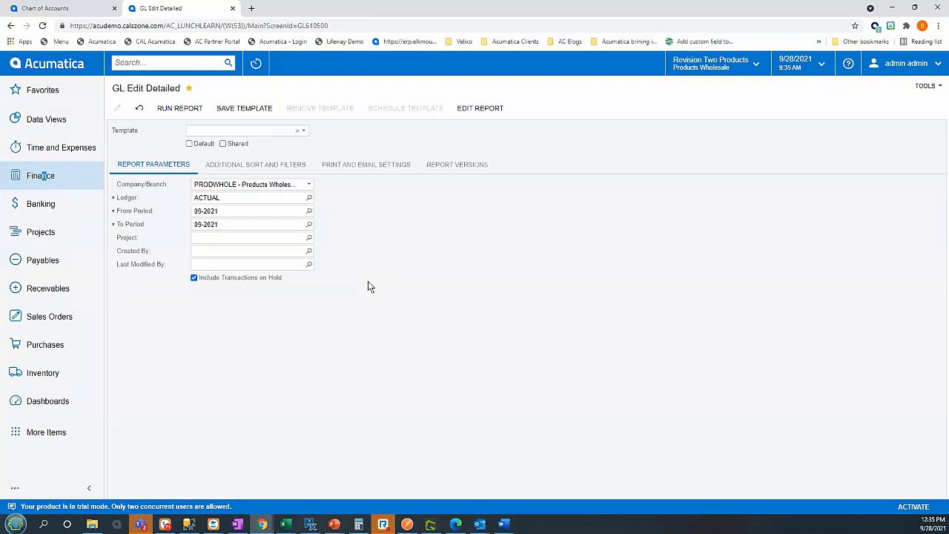
pyautogui.click(210, 252)
pyautogui.click(177, 109)
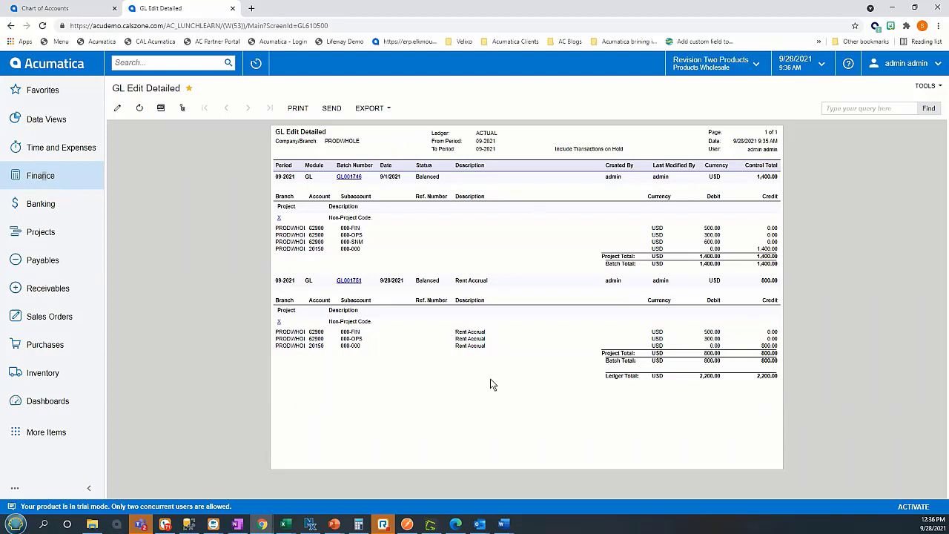
# - View batch GL001746 from the report, and close both the batch and the report
pyautogui.click(349, 177)
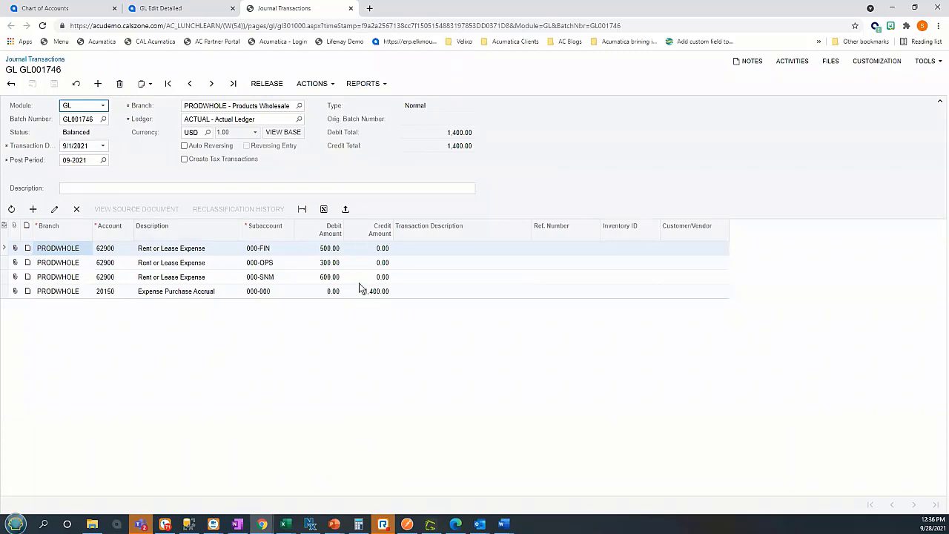
pyautogui.click(350, 8)
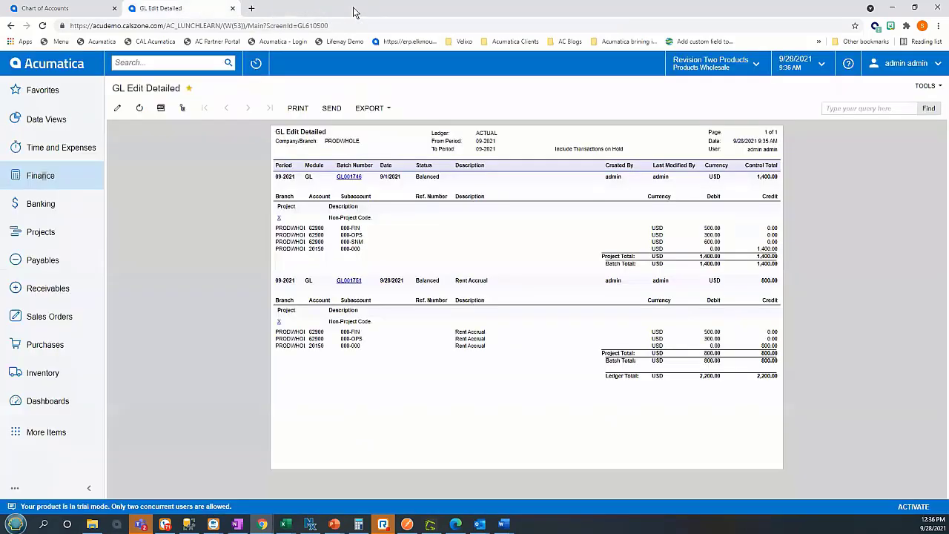
pyautogui.click(232, 8)
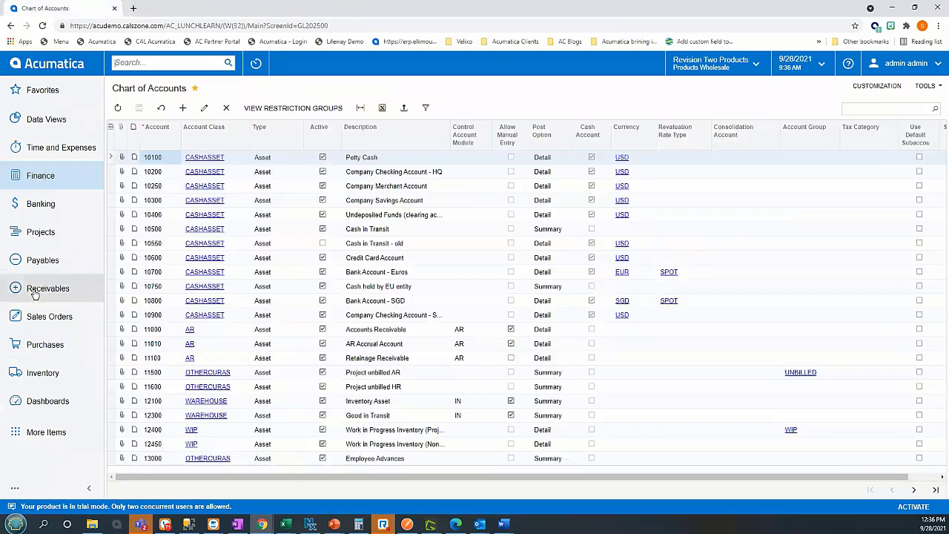
# - Open the Rent Accrual batch GL001751 from the Journal Transactions list in Finance
pyautogui.click(46, 182)
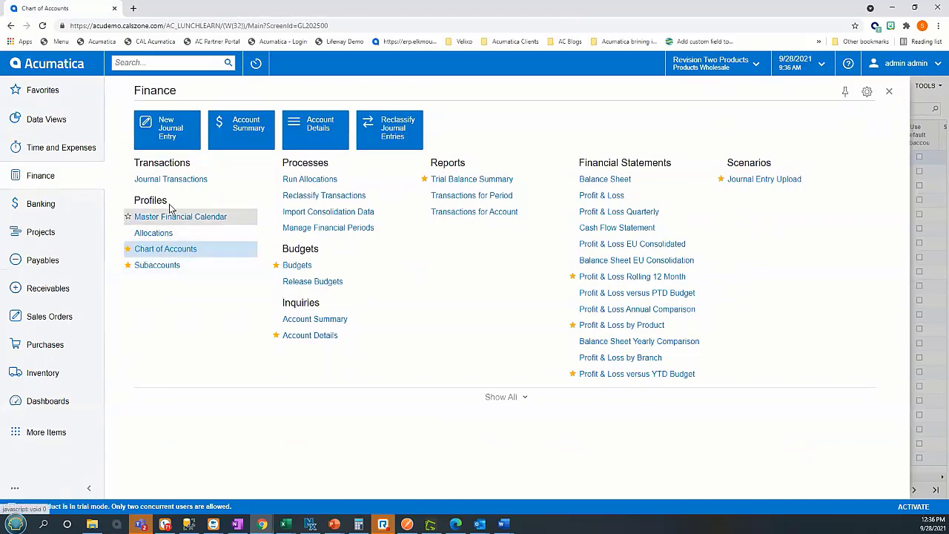
pyautogui.click(180, 179)
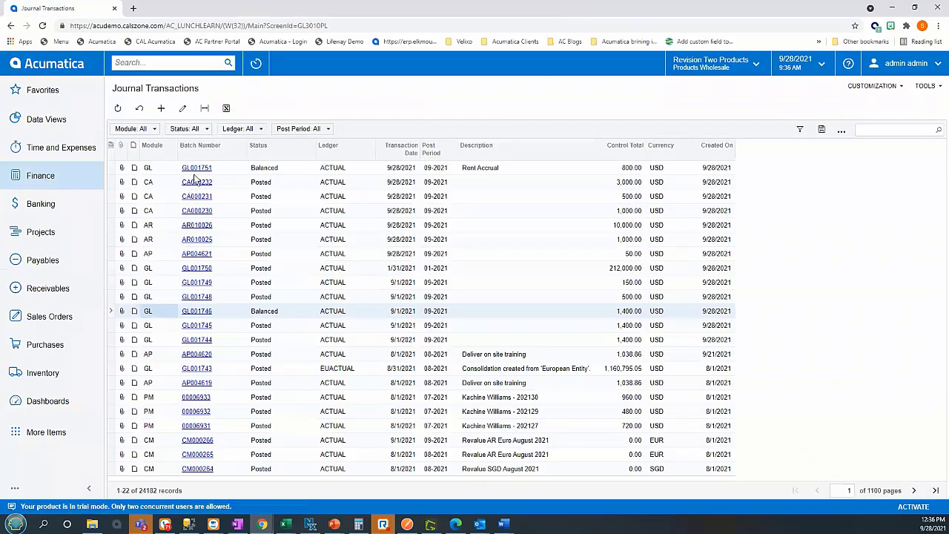
pyautogui.click(190, 168)
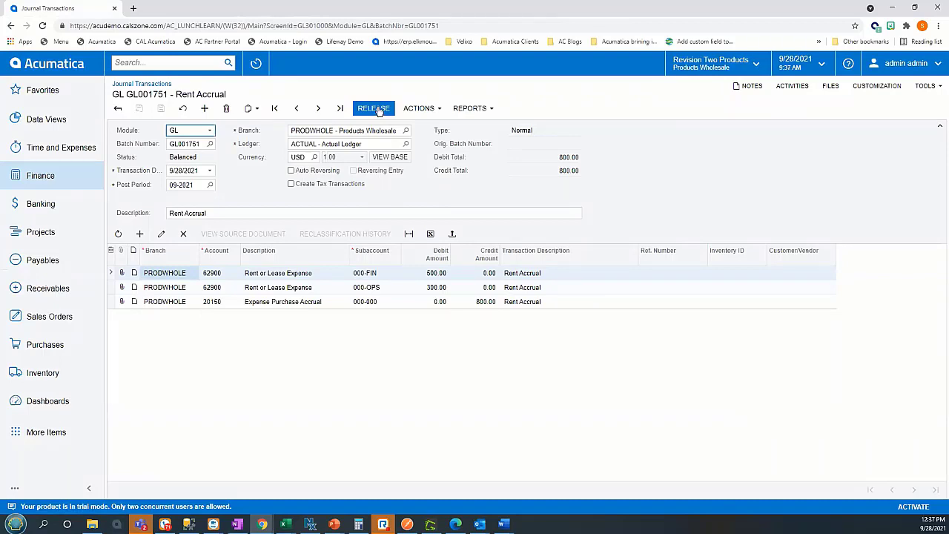
# - Open the Release Transactions process from the full list of Finance functions
pyautogui.click(41, 178)
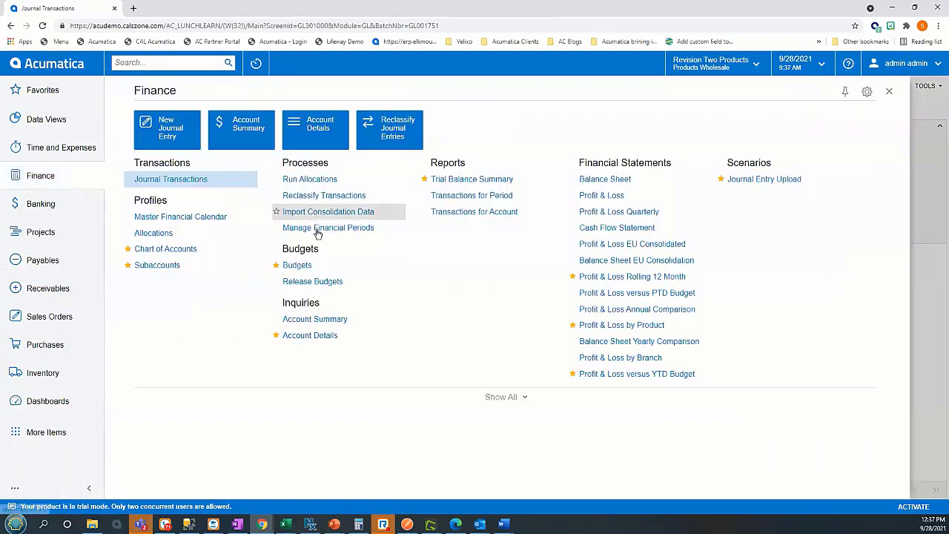
pyautogui.click(501, 397)
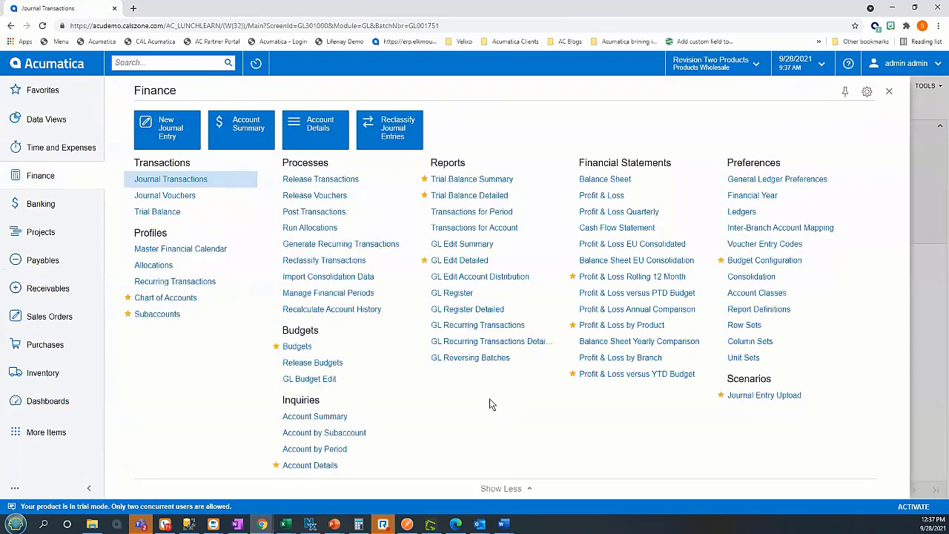
pyautogui.click(301, 179)
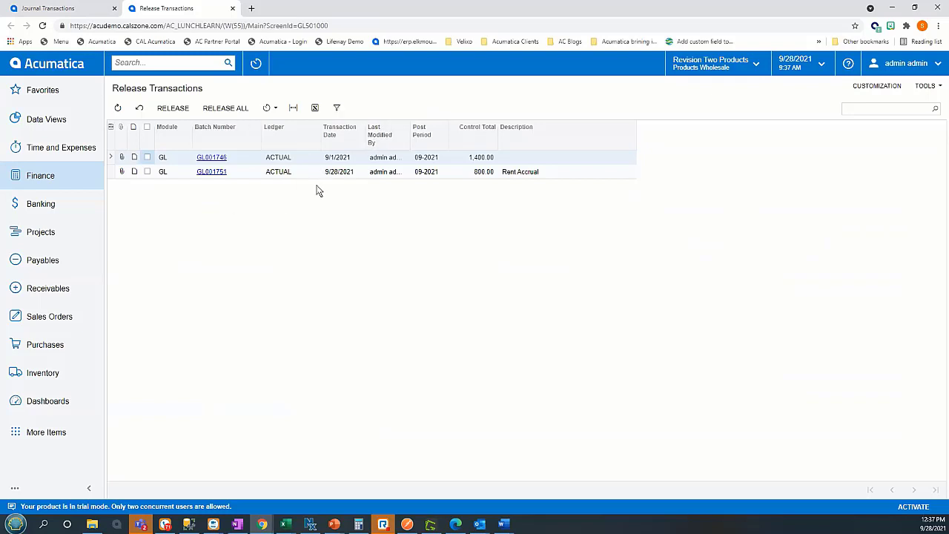
# - Examine the daily schedule and next execution time options of a new Release All automation schedule, and close it without saving
pyautogui.click(271, 108)
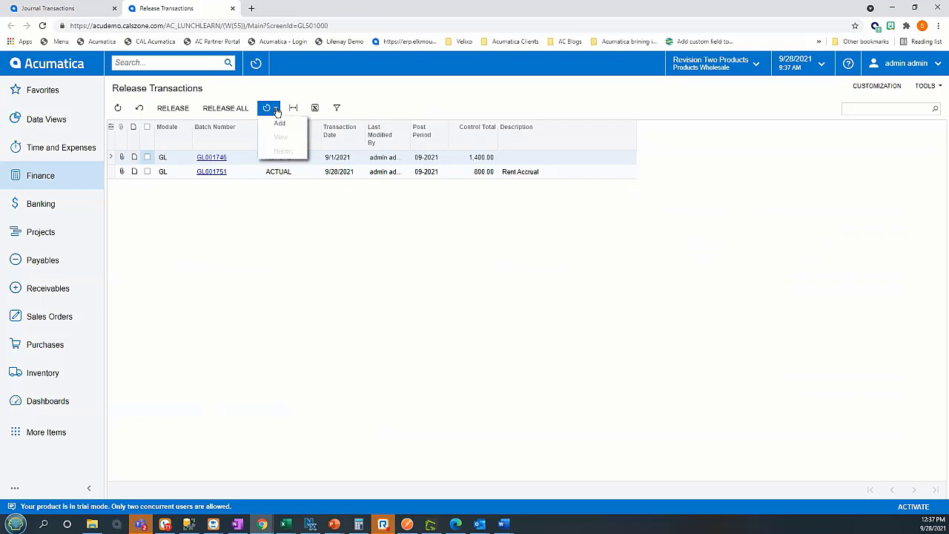
pyautogui.click(279, 126)
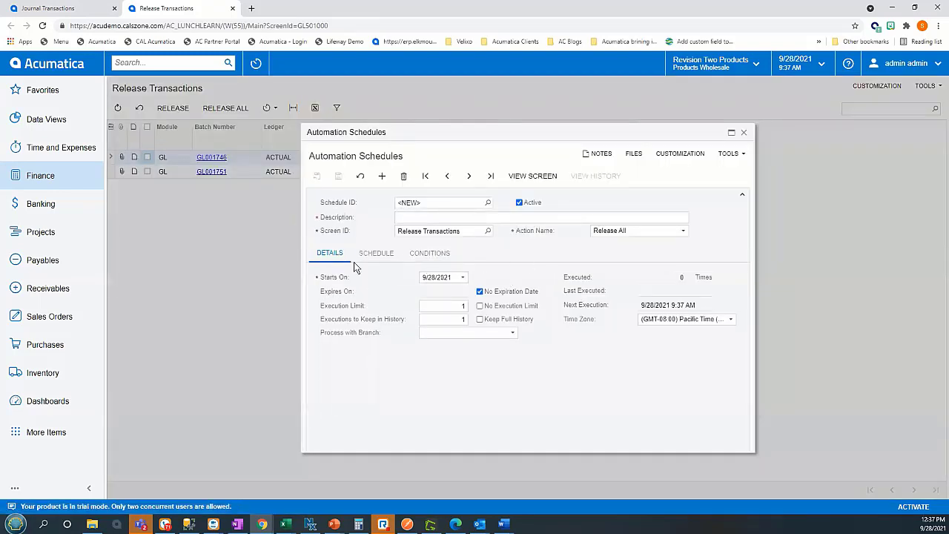
pyautogui.click(374, 253)
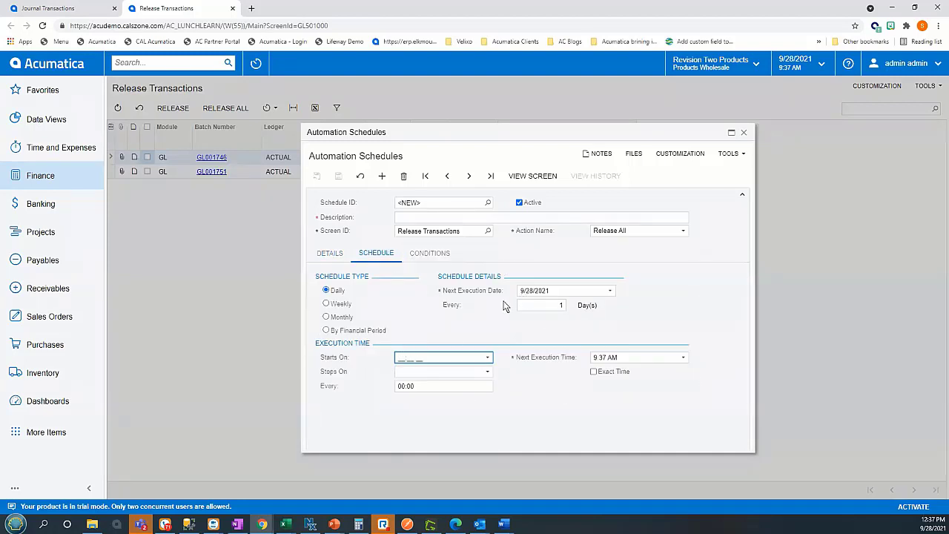
pyautogui.click(682, 358)
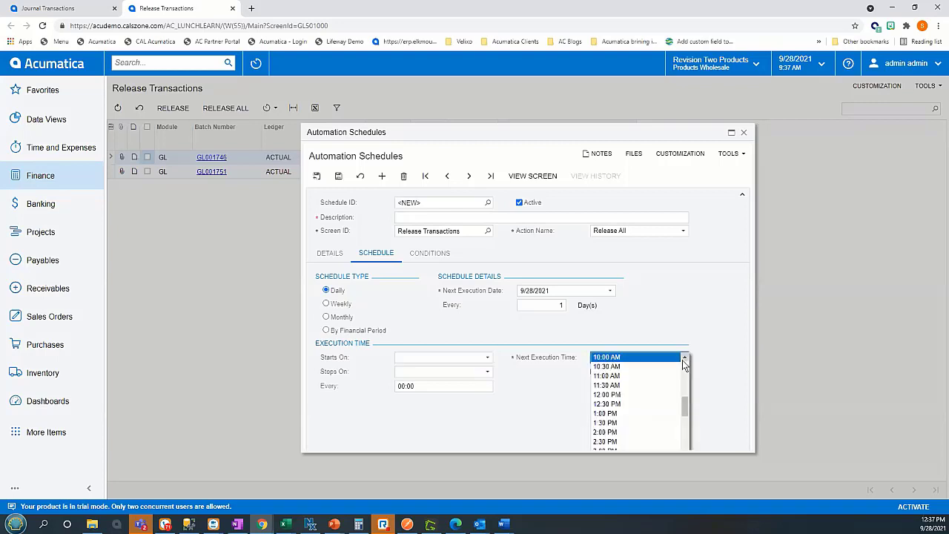
pyautogui.scroll(-5, 680, 393)
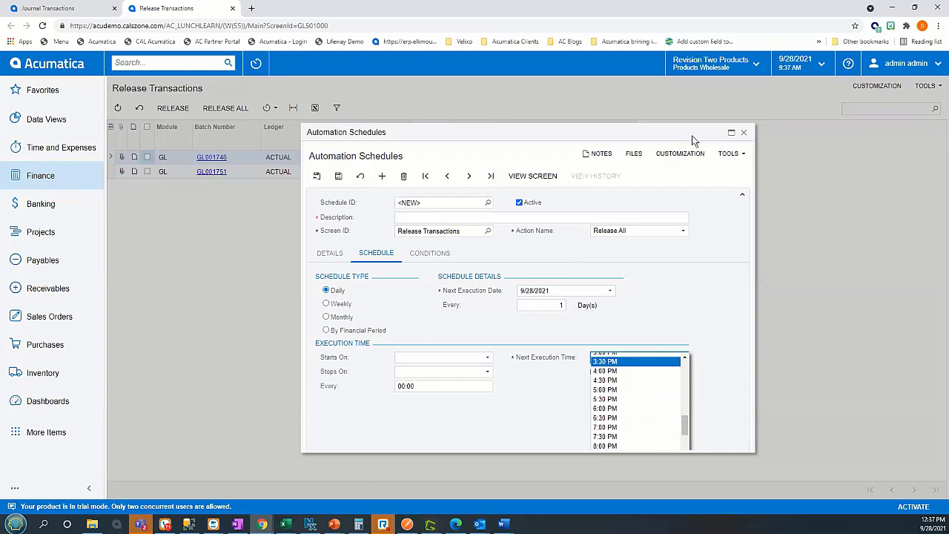
pyautogui.click(743, 132)
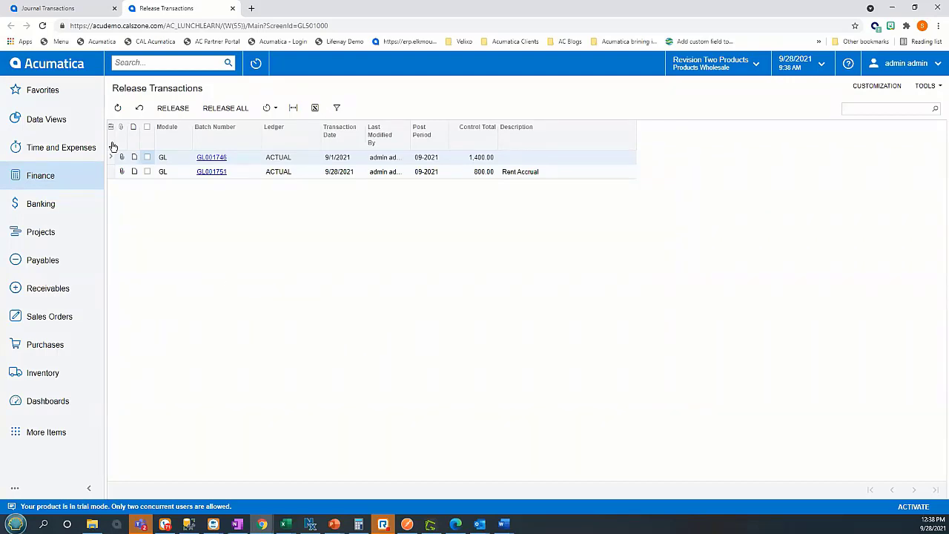
# - Put Rent Accrual batch GL001751 on hold from the release list, close the batch, and refresh the list
pyautogui.click(211, 172)
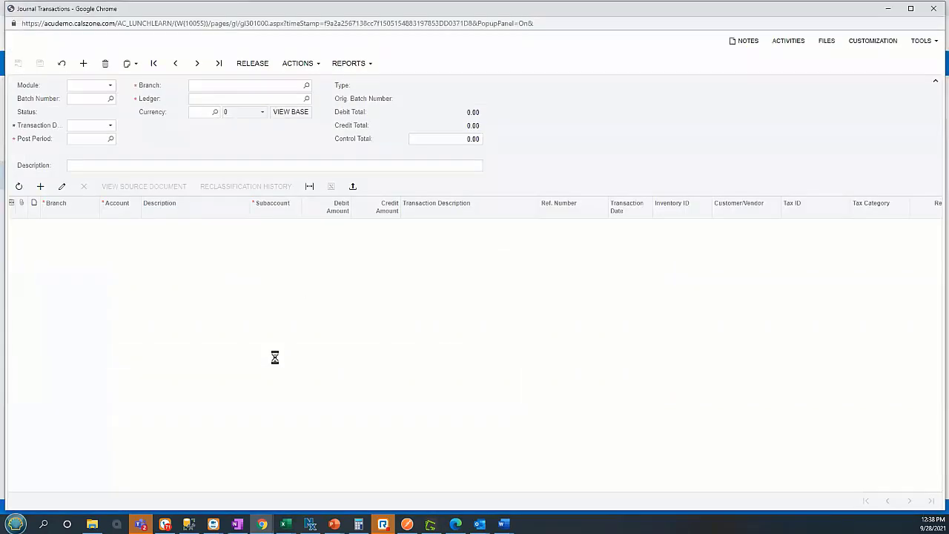
pyautogui.click(305, 63)
pyautogui.click(301, 77)
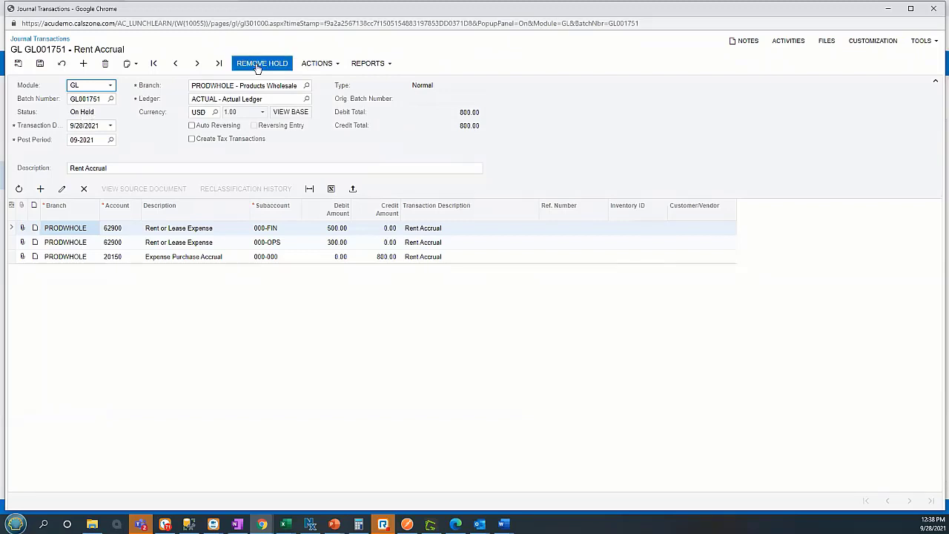
pyautogui.click(933, 9)
pyautogui.click(566, 78)
pyautogui.click(41, 63)
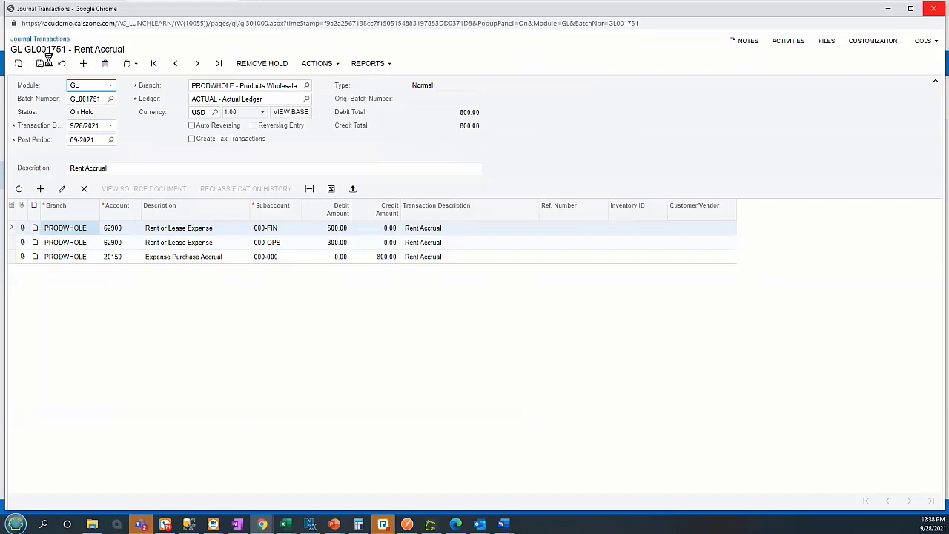
pyautogui.click(933, 9)
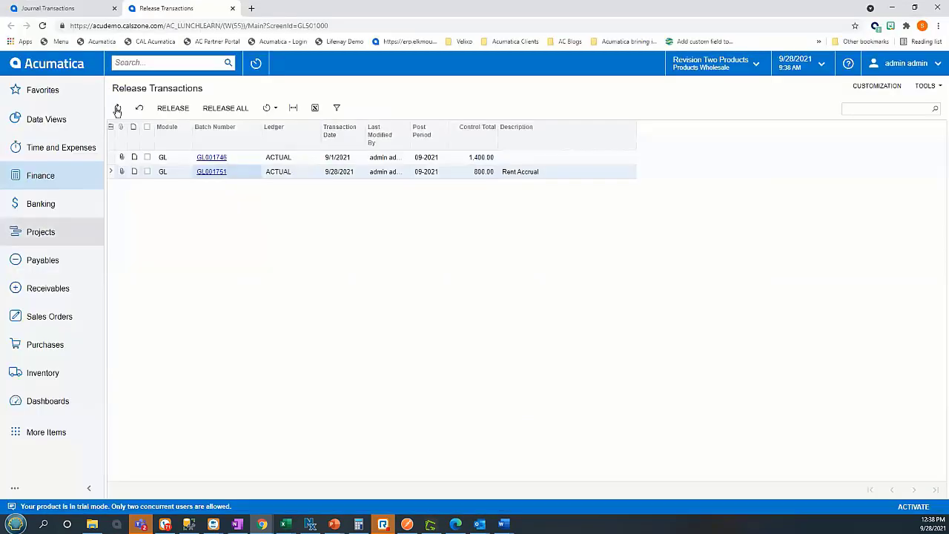
pyautogui.click(118, 108)
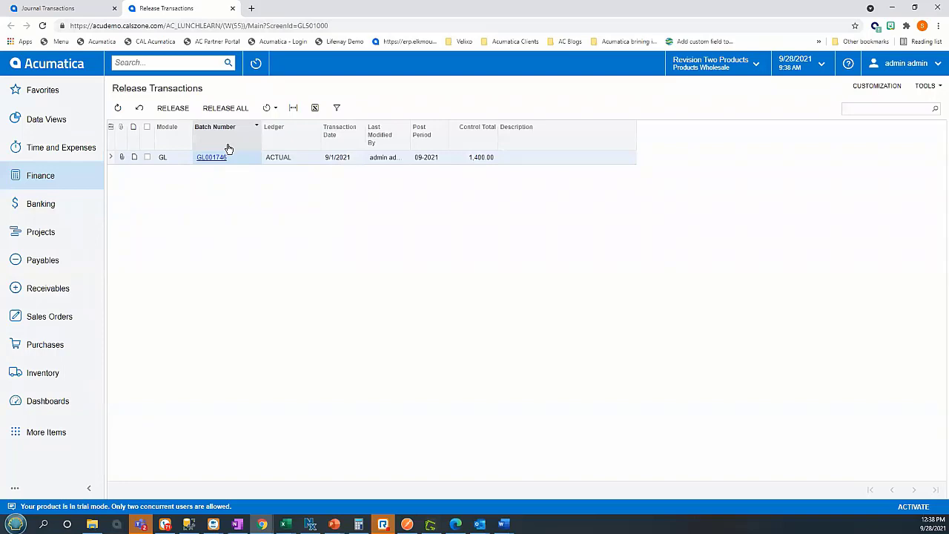
# - Open Rent Accrual batch GL001751 from Journal Transactions in Finance, remove its hold, and release it
pyautogui.click(59, 175)
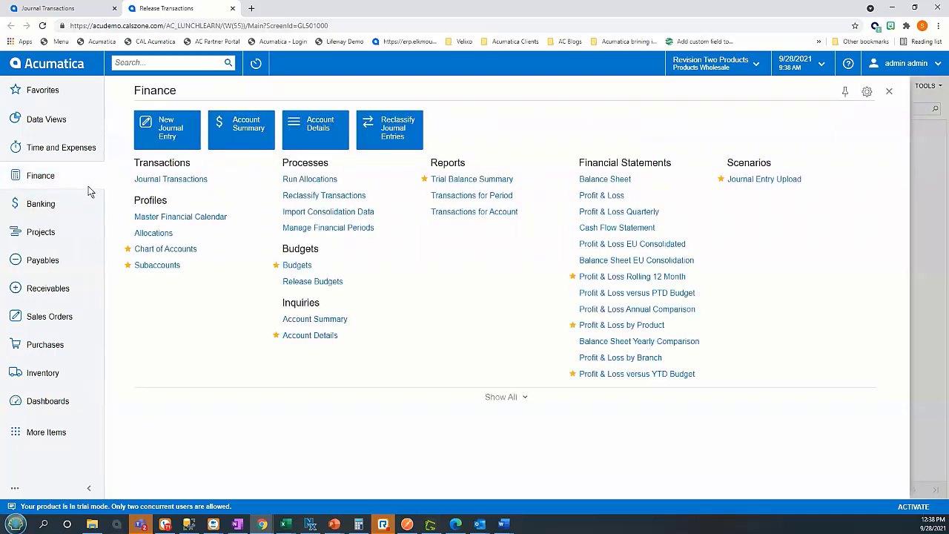
pyautogui.click(180, 186)
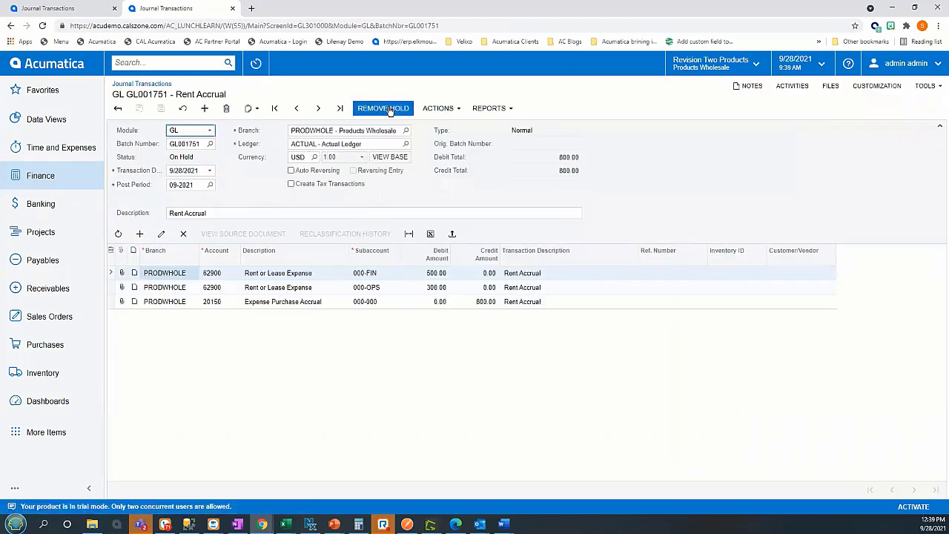
pyautogui.click(392, 109)
pyautogui.click(373, 108)
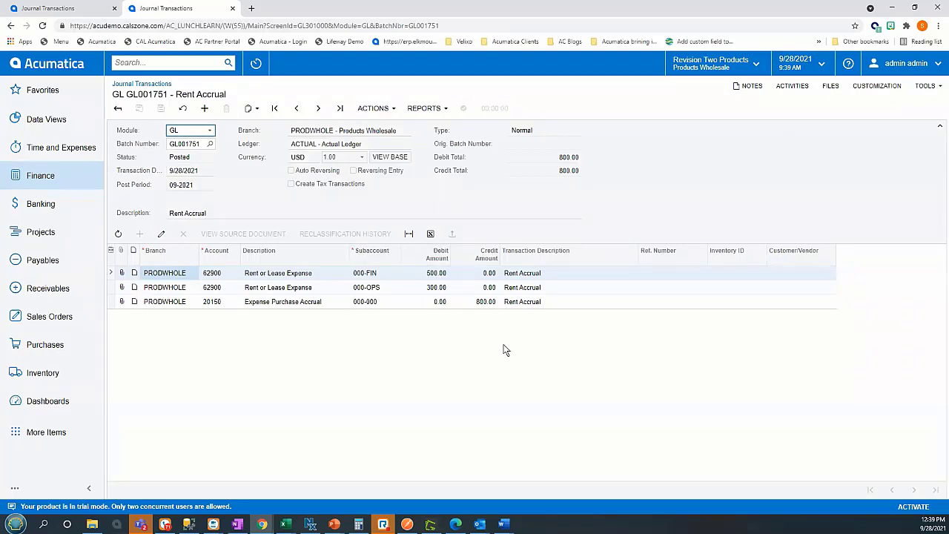
# - Check the form view of the batch's 500.00 Rent or Lease Expense line and the actions available for the posted batch
pyautogui.doubleClick(433, 272)
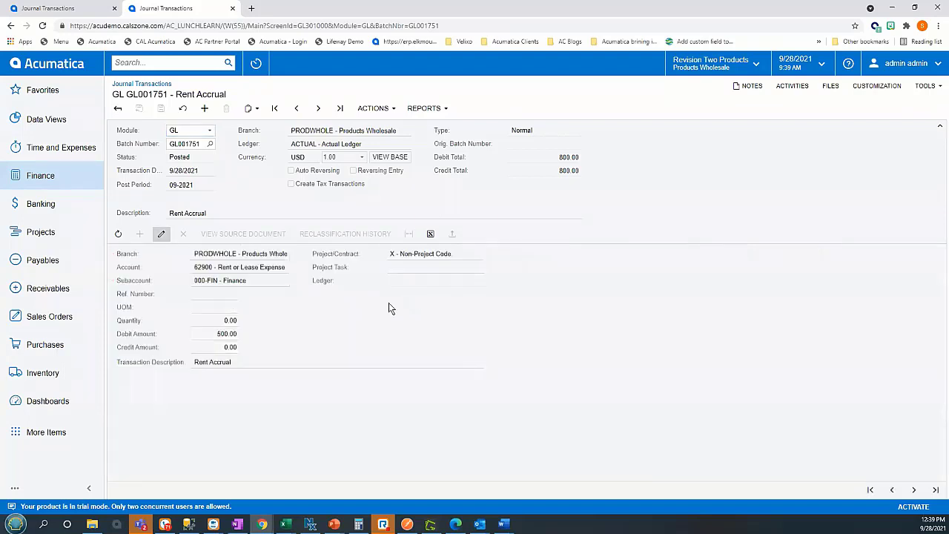
pyautogui.click(161, 233)
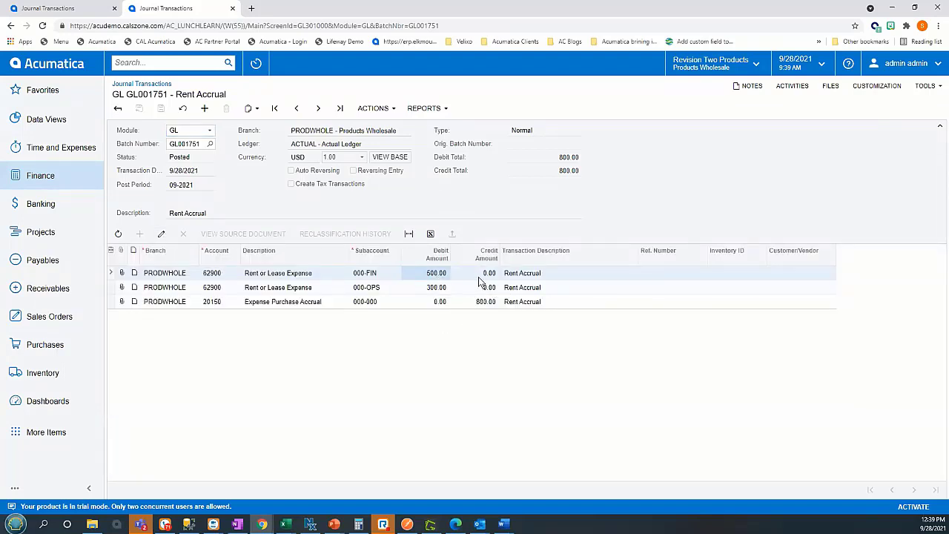
pyautogui.click(481, 275)
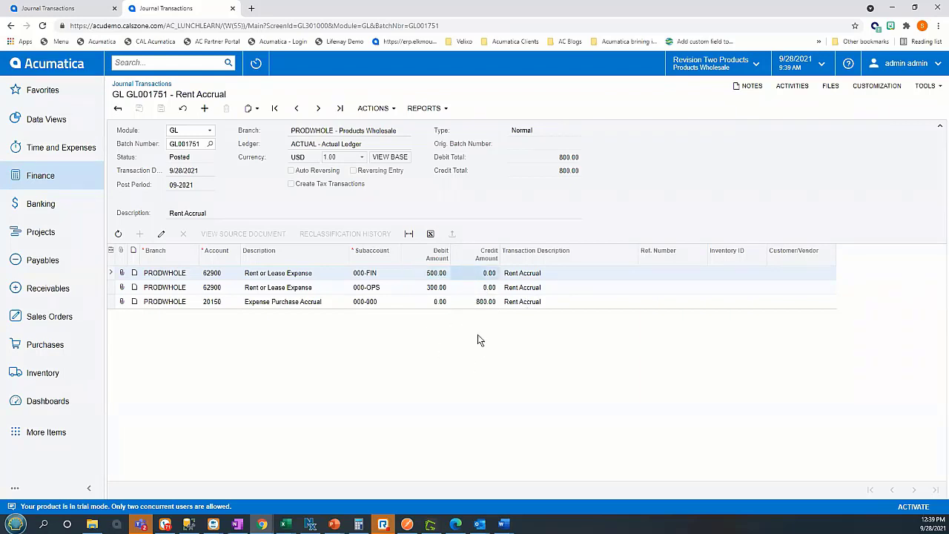
pyautogui.click(362, 110)
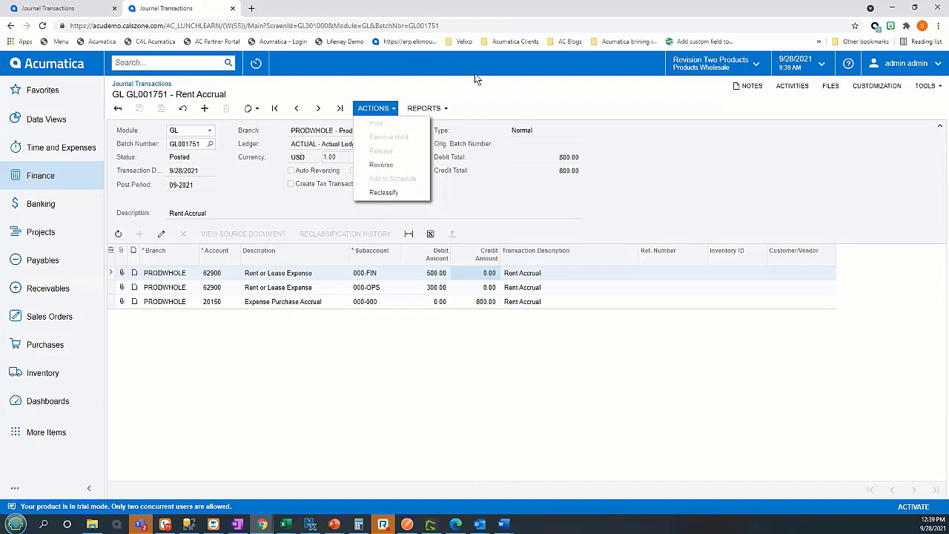
pyautogui.click(490, 104)
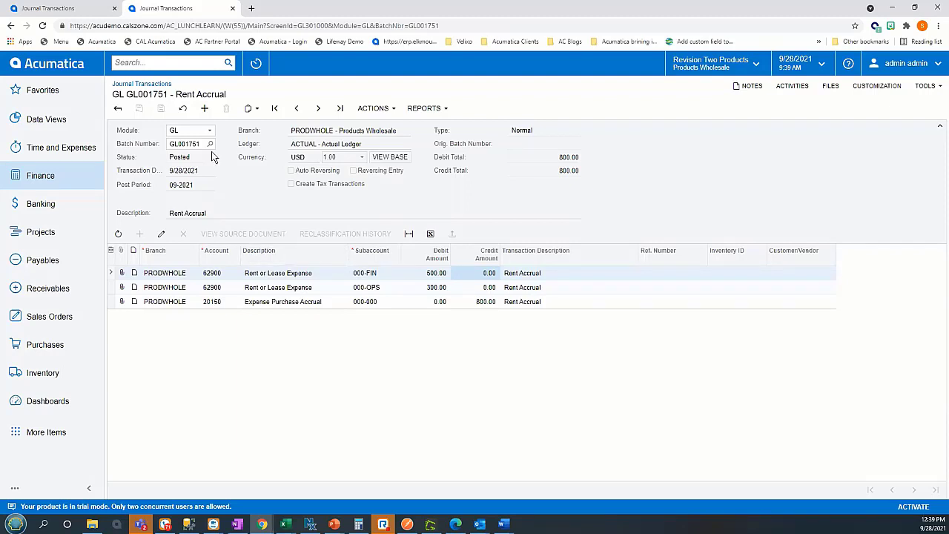
# - Copy the posted Rent Accrual batch, paste it into a new journal entry, and release the new entry
pyautogui.click(249, 109)
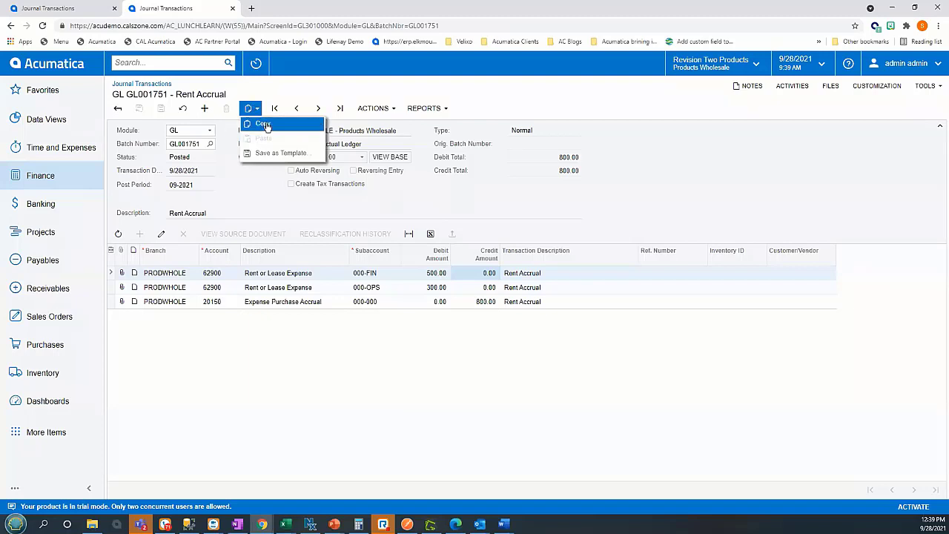
pyautogui.click(263, 124)
pyautogui.click(203, 108)
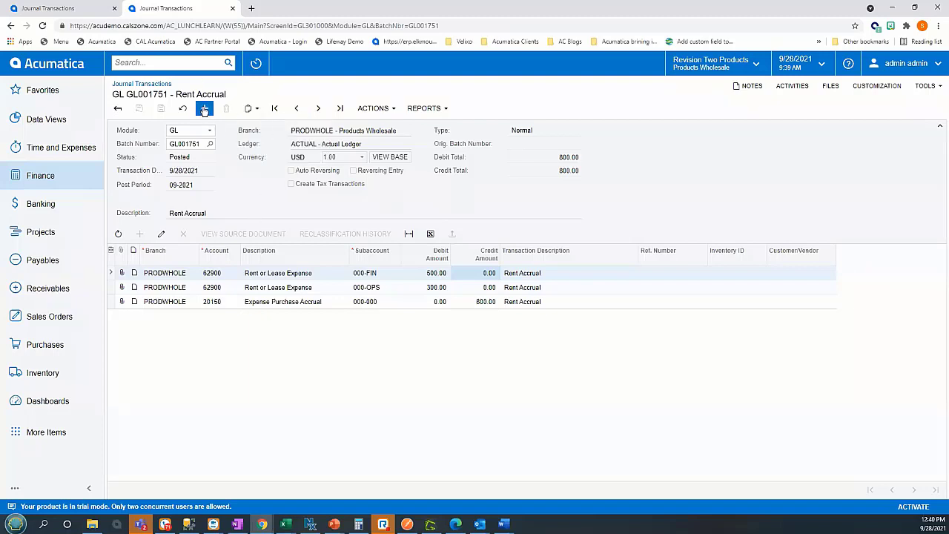
pyautogui.click(249, 109)
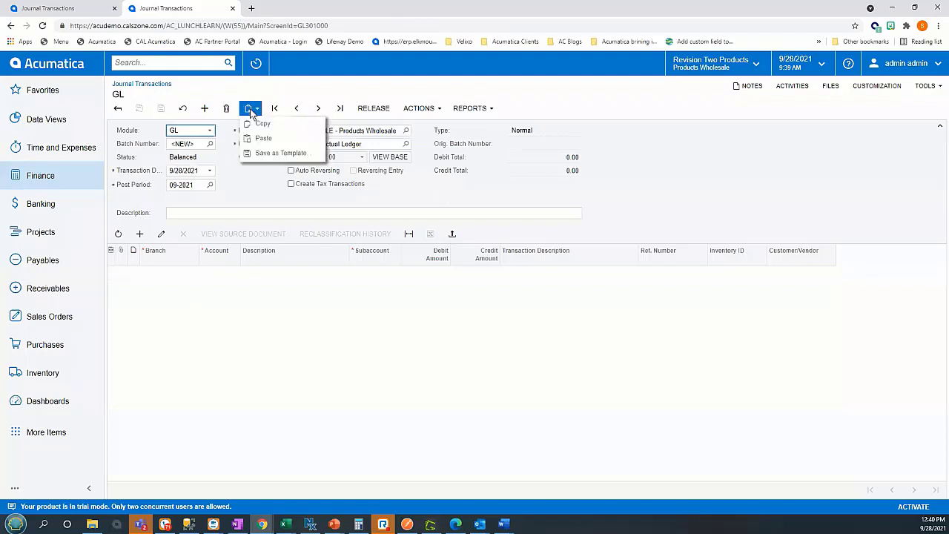
pyautogui.click(261, 137)
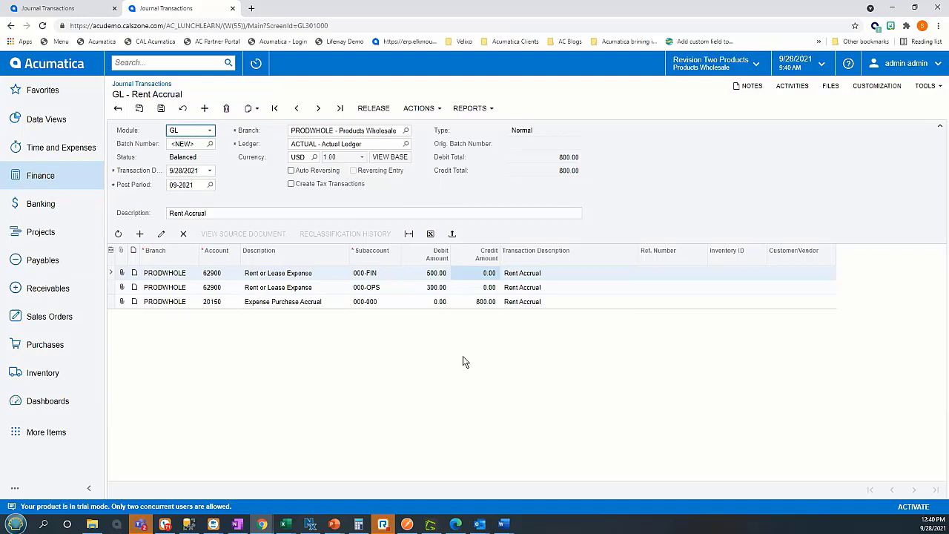
pyautogui.click(183, 170)
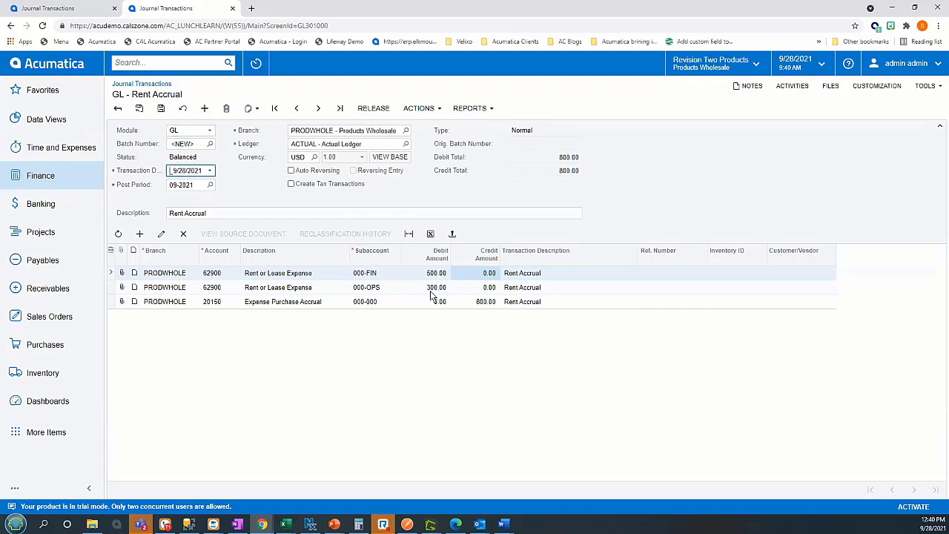
pyautogui.click(362, 108)
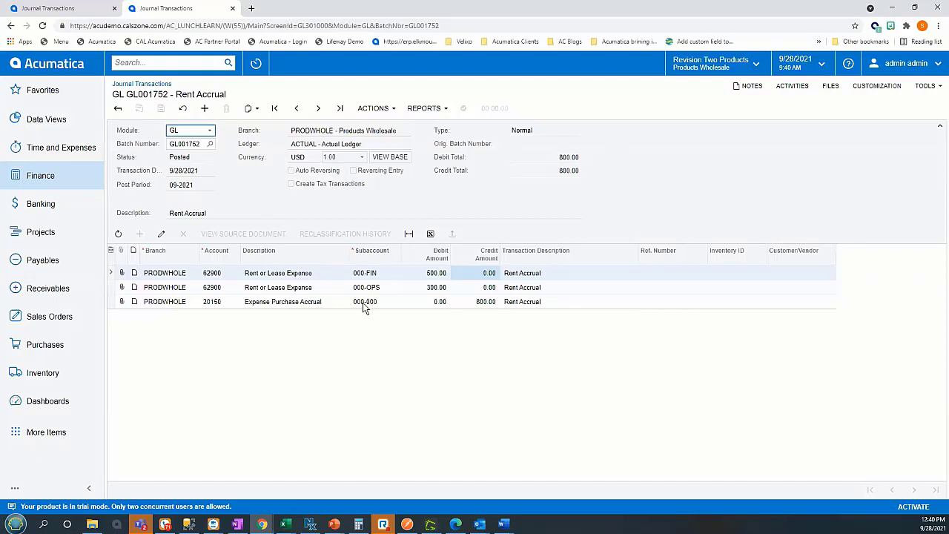
# - Save batch GL001752 as a document template described as Rent Accrual, and close the template page
pyautogui.click(252, 109)
pyautogui.click(252, 110)
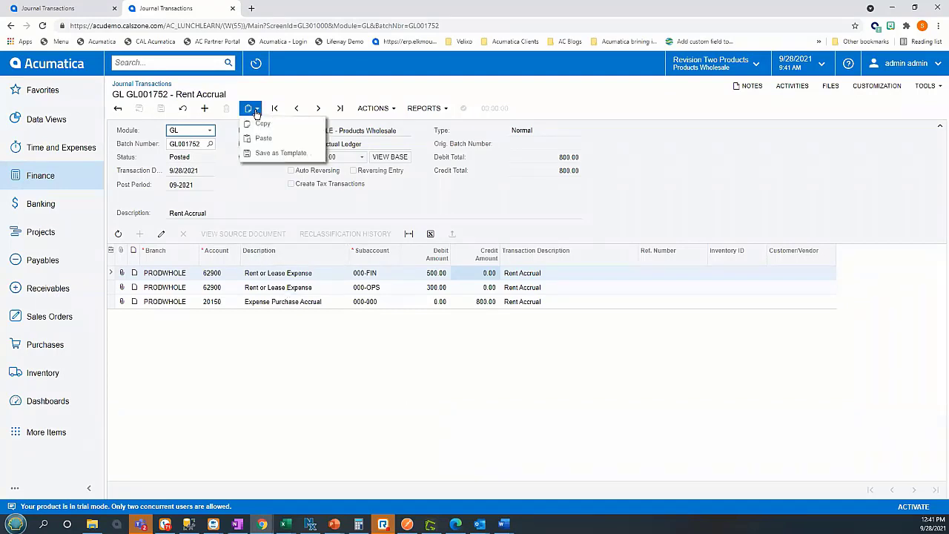
pyautogui.click(269, 152)
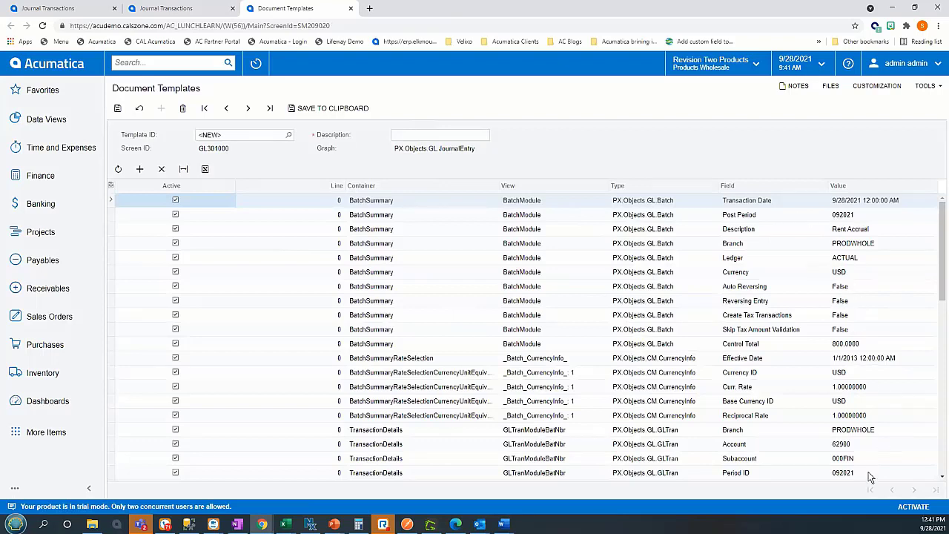
pyautogui.click(421, 136)
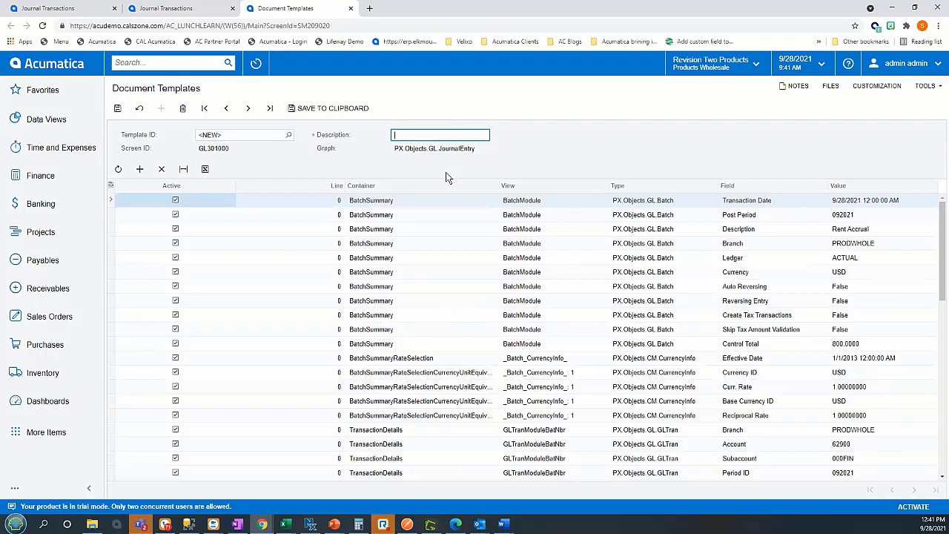
pyautogui.write('Rent Accrual')
pyautogui.click(118, 109)
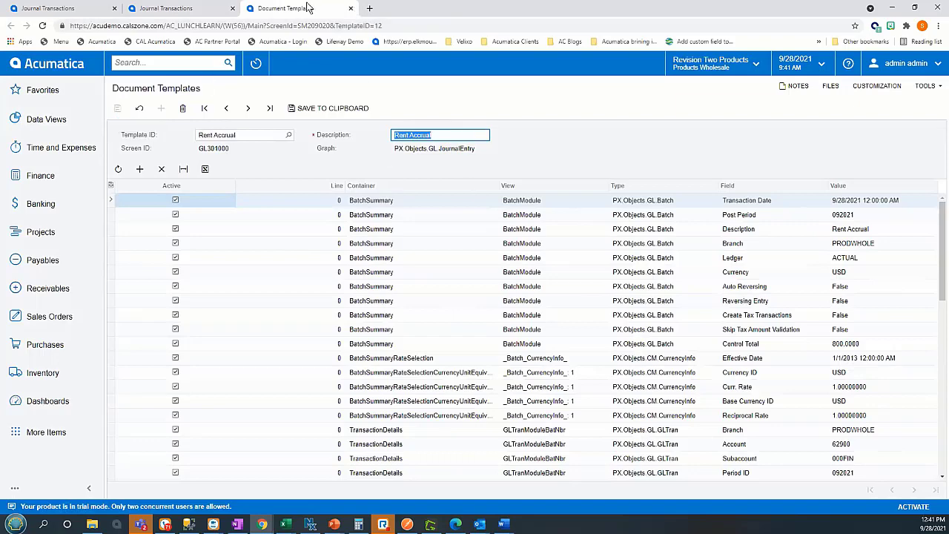
pyautogui.click(351, 8)
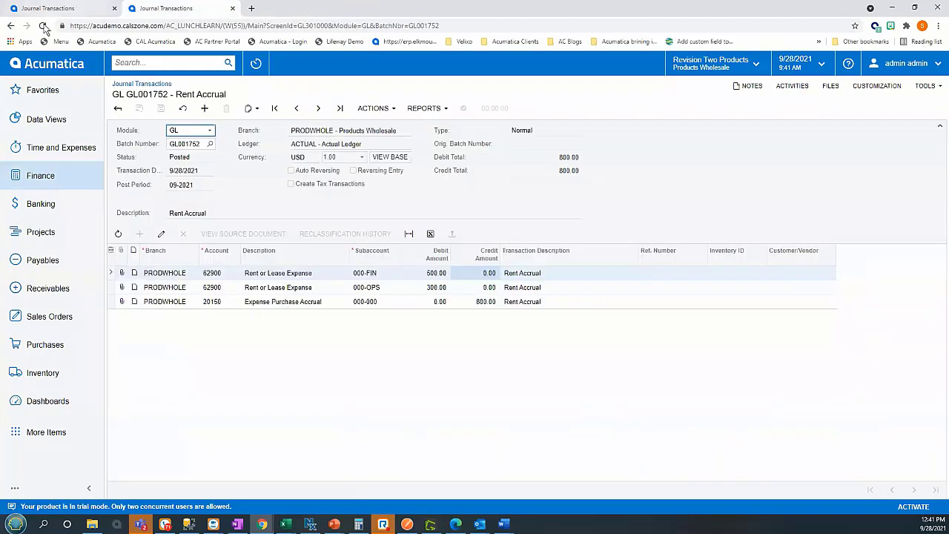
# - Refresh the journal transaction page, start a new entry, and fill it from the Rent Accrual template
pyautogui.click(42, 25)
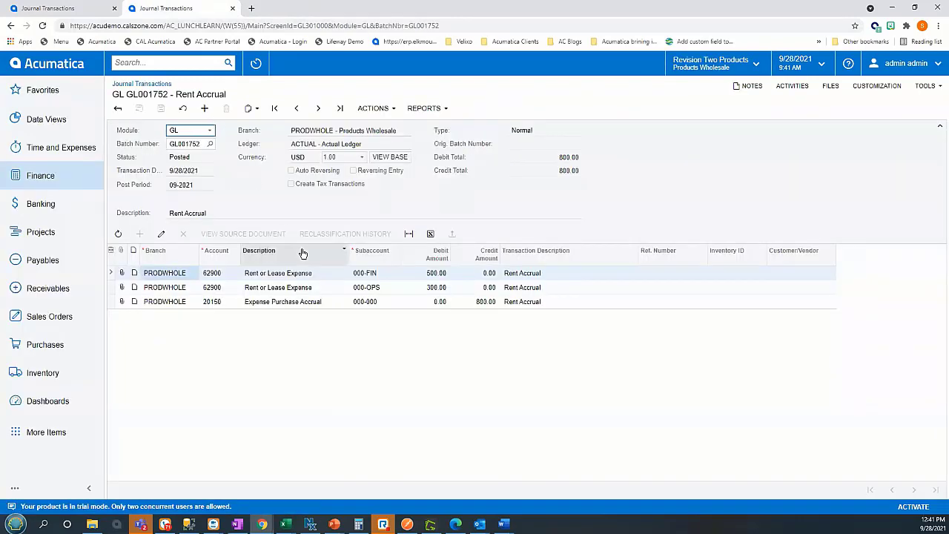
pyautogui.click(206, 109)
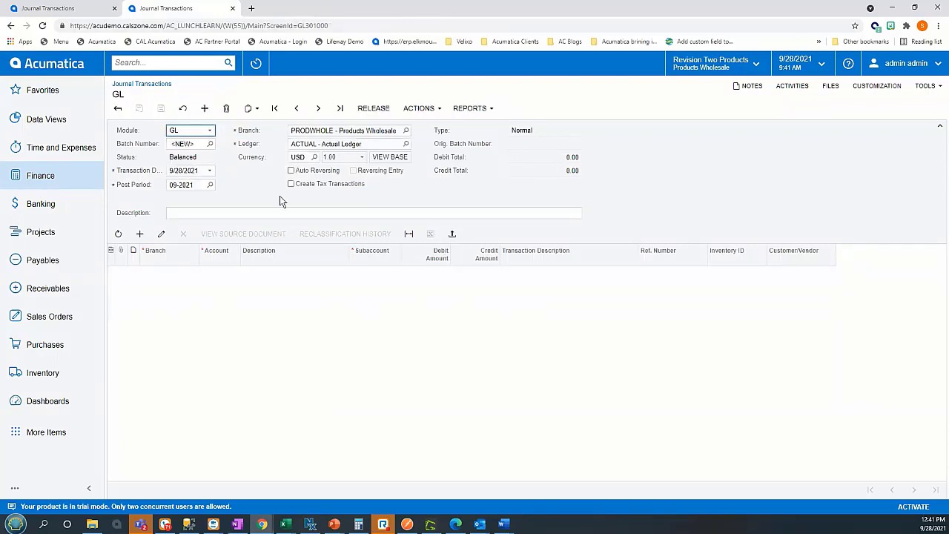
pyautogui.click(258, 110)
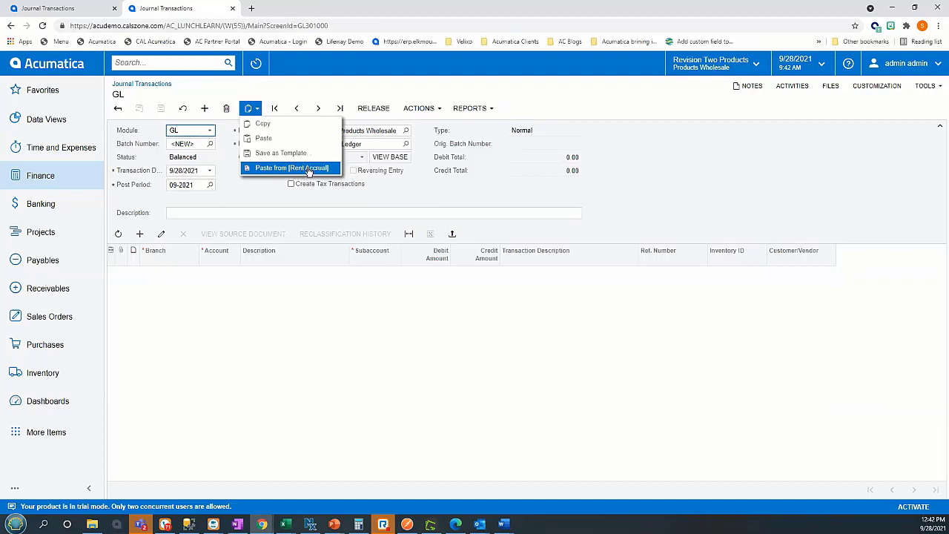
pyautogui.click(310, 169)
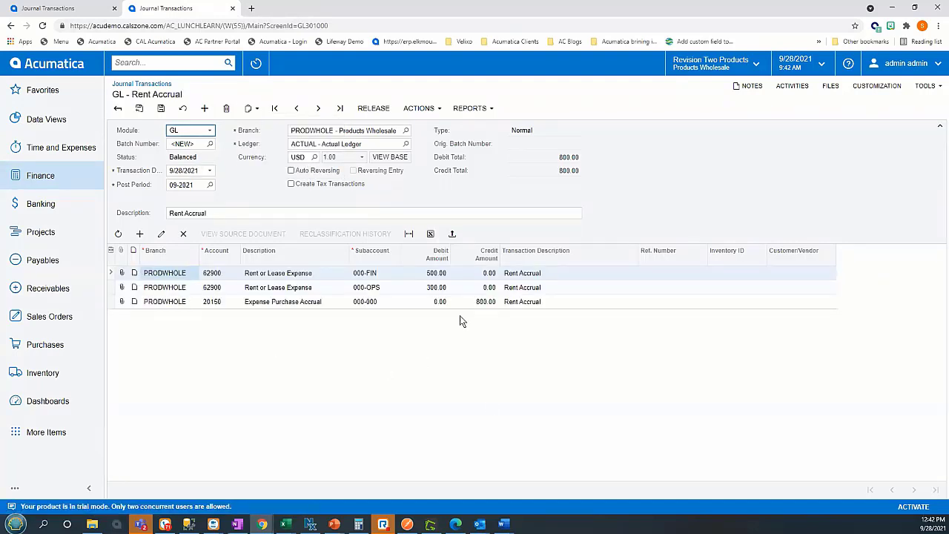
pyautogui.click(252, 109)
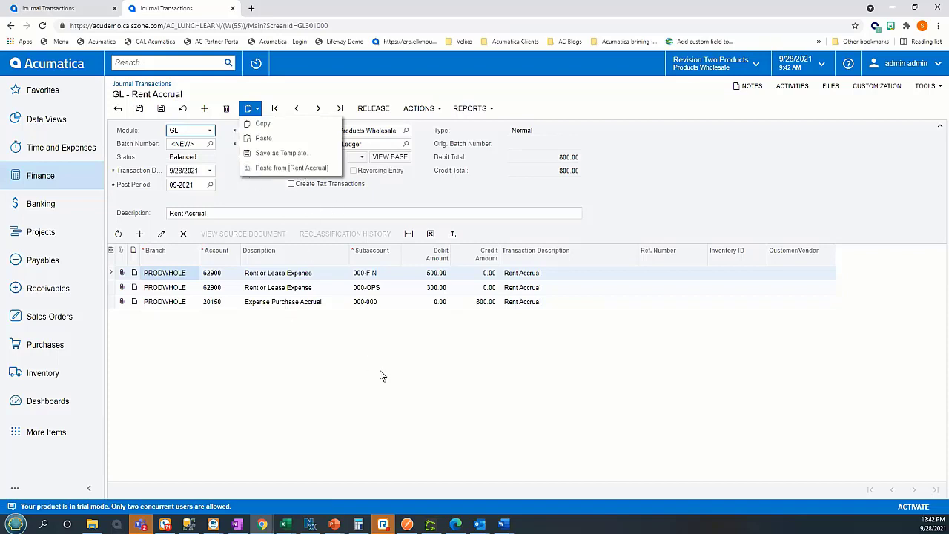
pyautogui.click(376, 348)
# - Set the debit amount of the 000-FIN Rent or Lease Expense line to 600.00 and try to save the entry
pyautogui.click(437, 273)
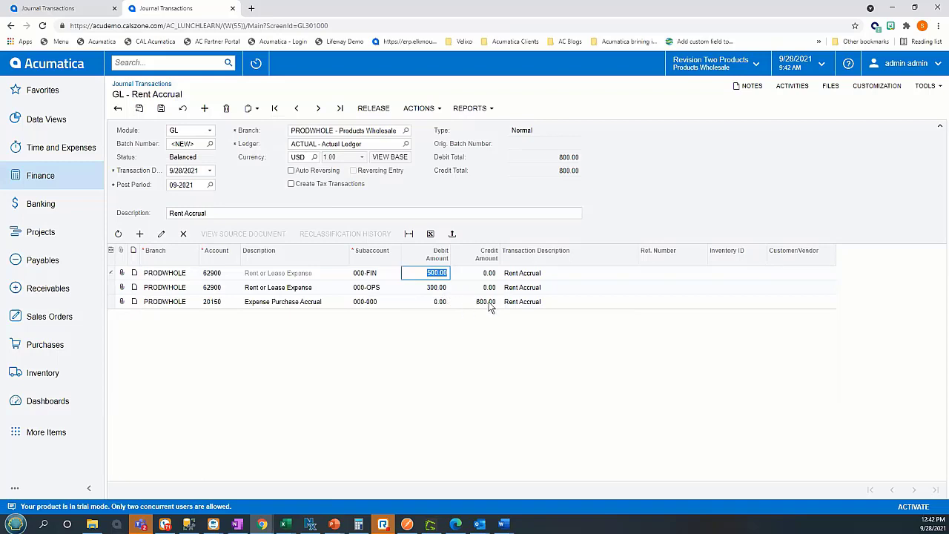
pyautogui.write('600.00')
pyautogui.press('Tab')
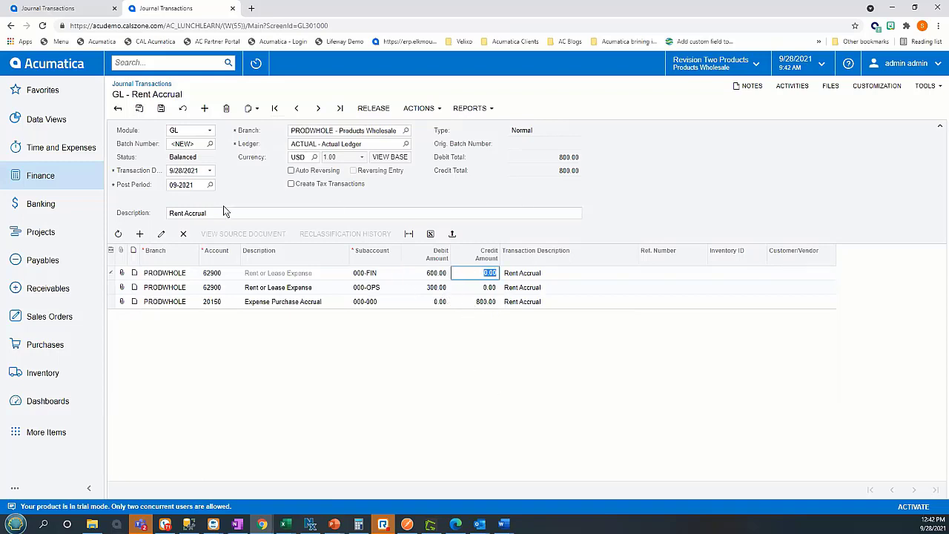
pyautogui.click(162, 108)
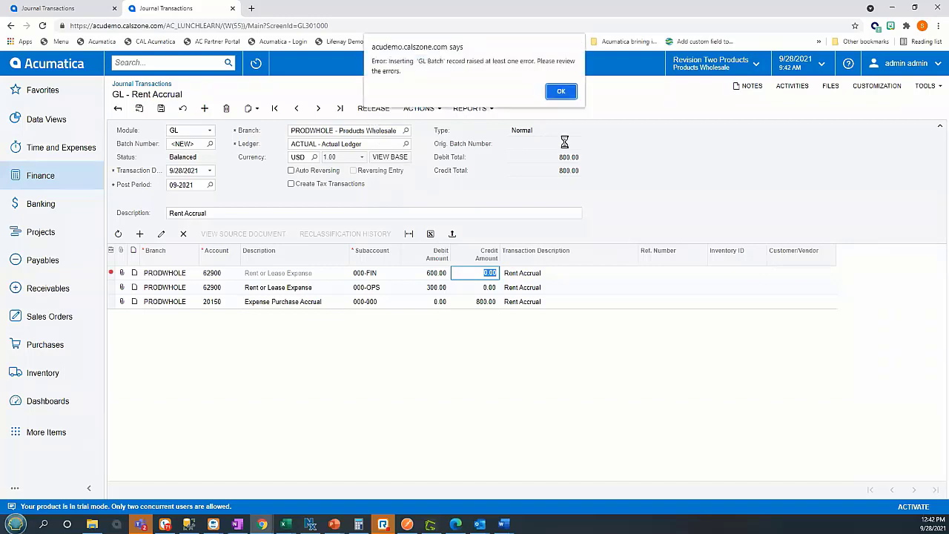
pyautogui.click(561, 91)
# - Set the credit amount of the Expense Purchase Accrual line to 900.00, and save and release the entry
pyautogui.click(486, 301)
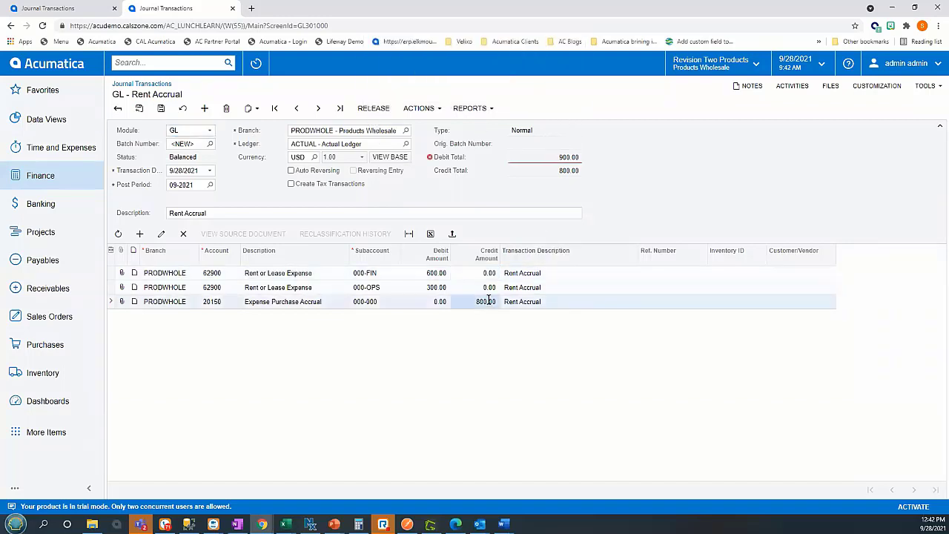
pyautogui.write('900')
pyautogui.press('Tab')
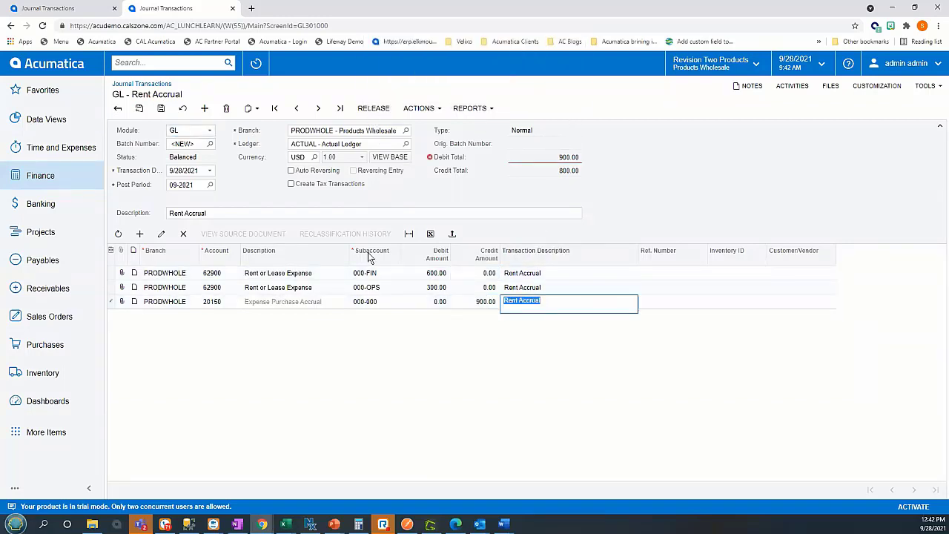
pyautogui.click(161, 108)
pyautogui.click(373, 108)
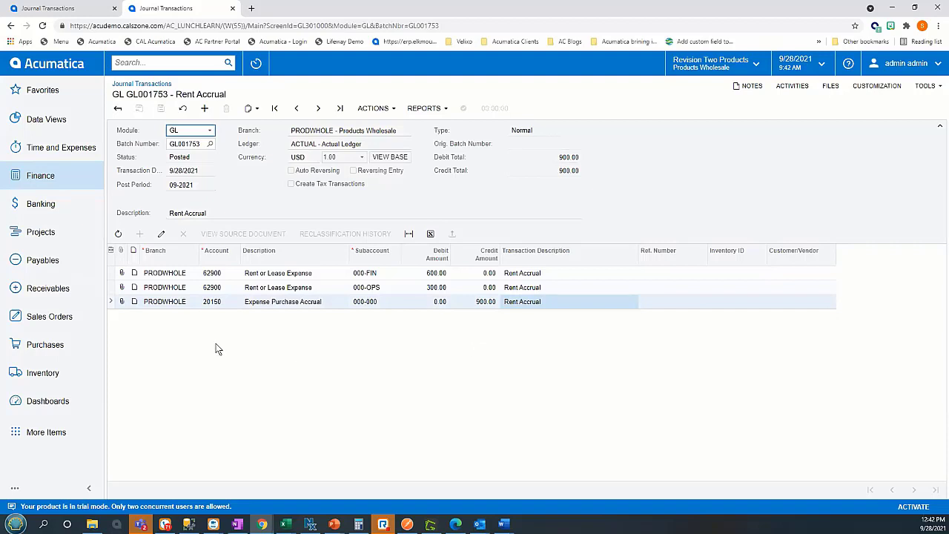
# - Start a new journal entry described as Rent Accrual and open the file upload for loading its lines
pyautogui.click(203, 109)
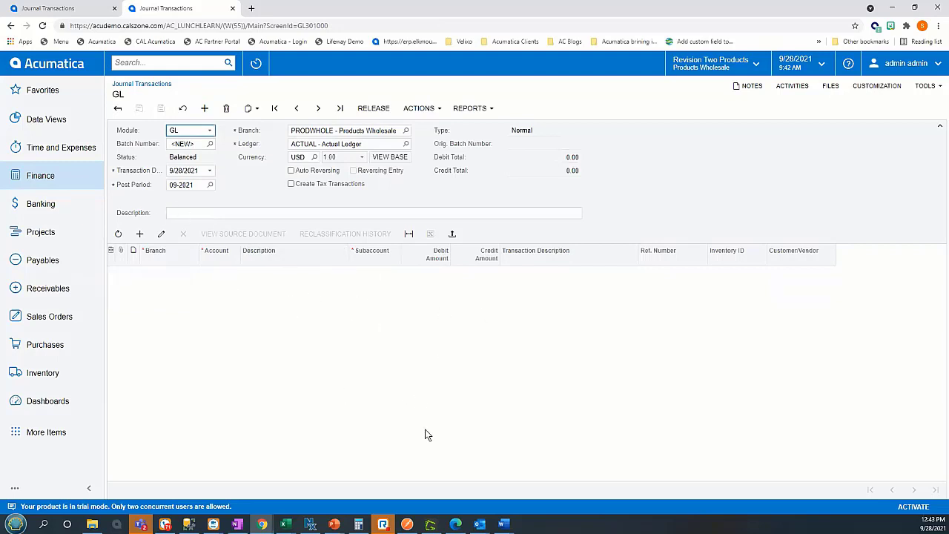
pyautogui.click(182, 211)
pyautogui.write('Re')
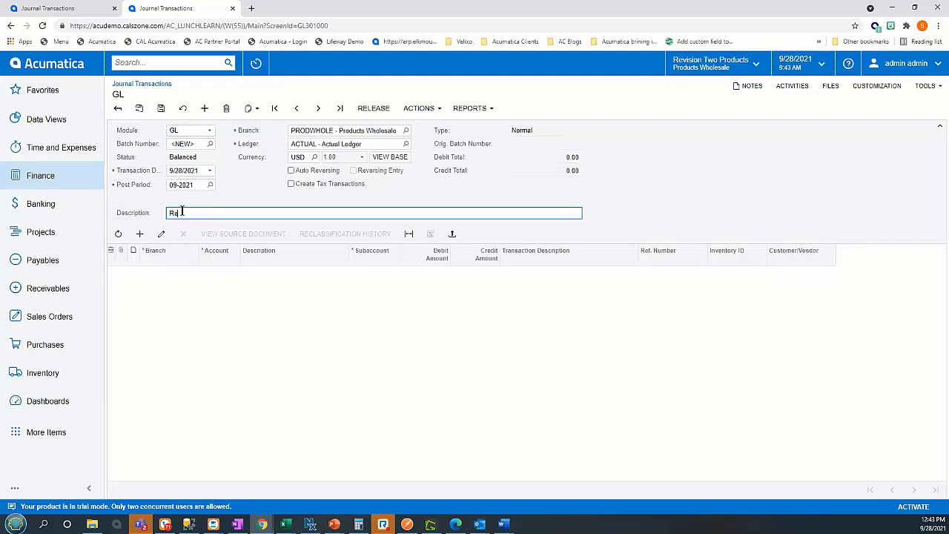
pyautogui.write('nt Accrual')
pyautogui.press('Tab')
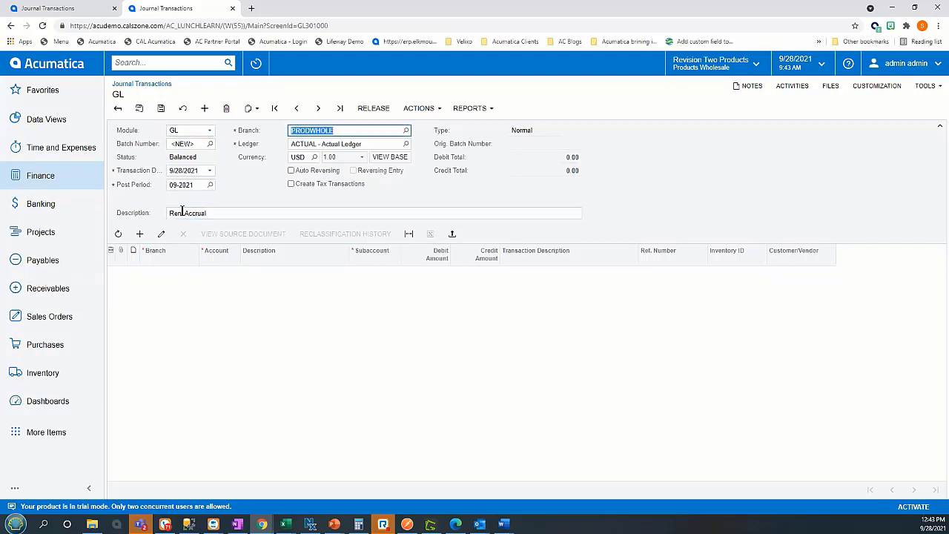
pyautogui.click(451, 234)
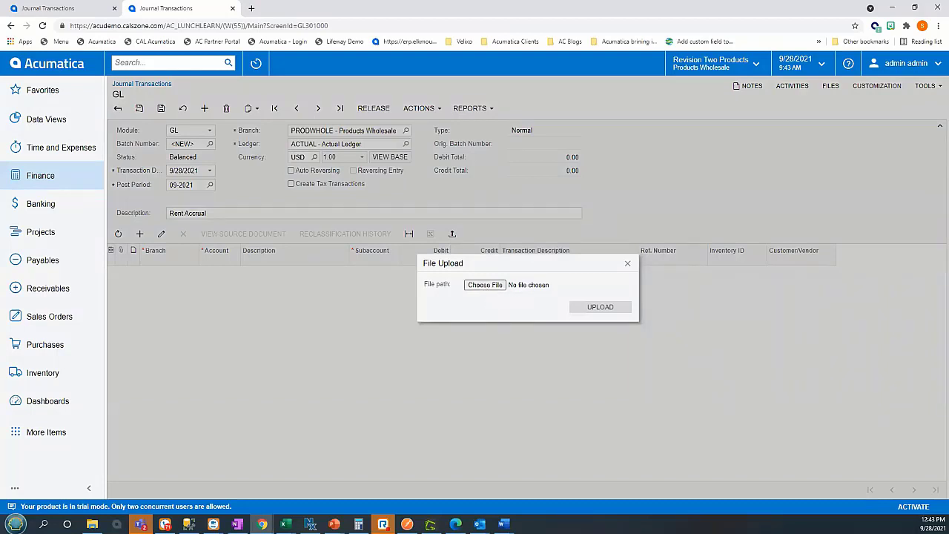
# - Switch to the UploadJEExample.xlsx workbook in Excel, examine all its columns and lines, and return to the file upload
pyautogui.press('super+e')
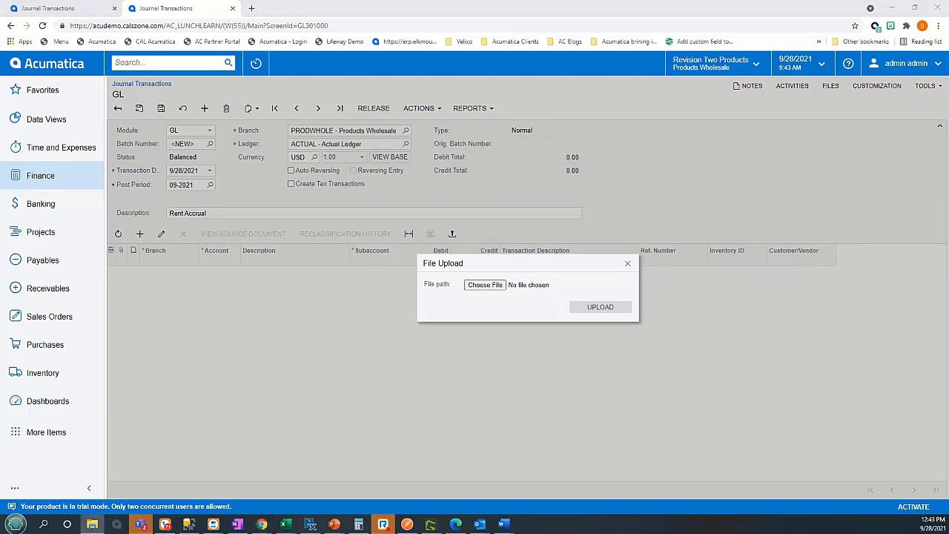
pyautogui.hotkey('alt', 'Tab')
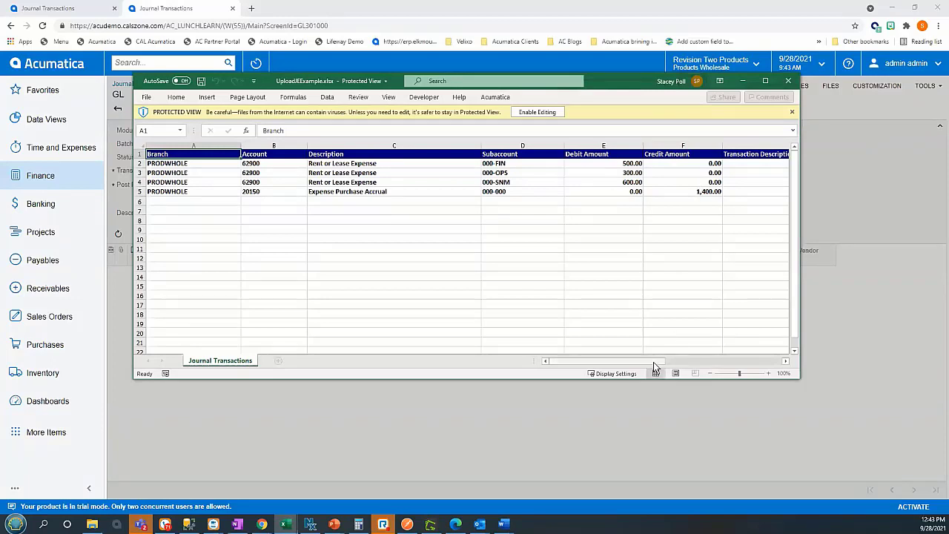
pyautogui.moveTo(653, 362); pyautogui.dragTo(747, 375)
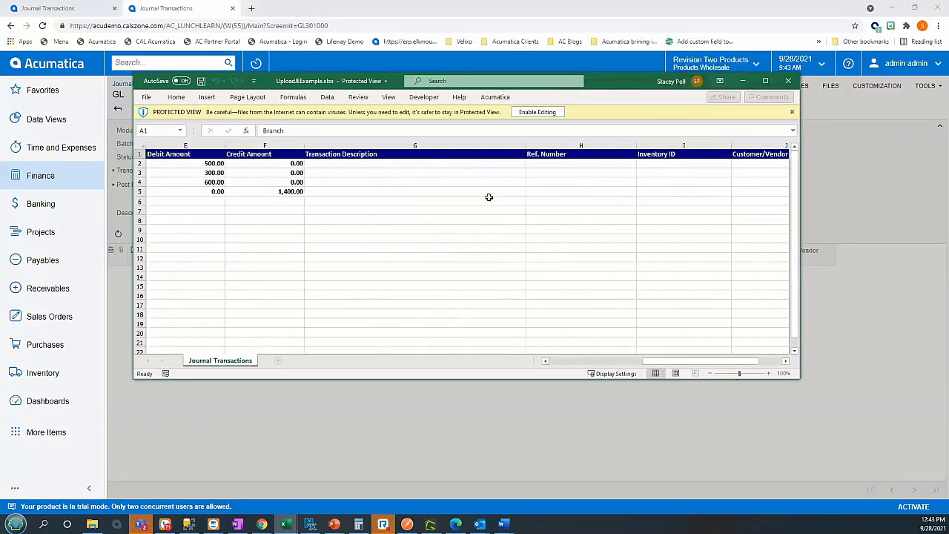
pyautogui.moveTo(705, 363); pyautogui.dragTo(609, 364)
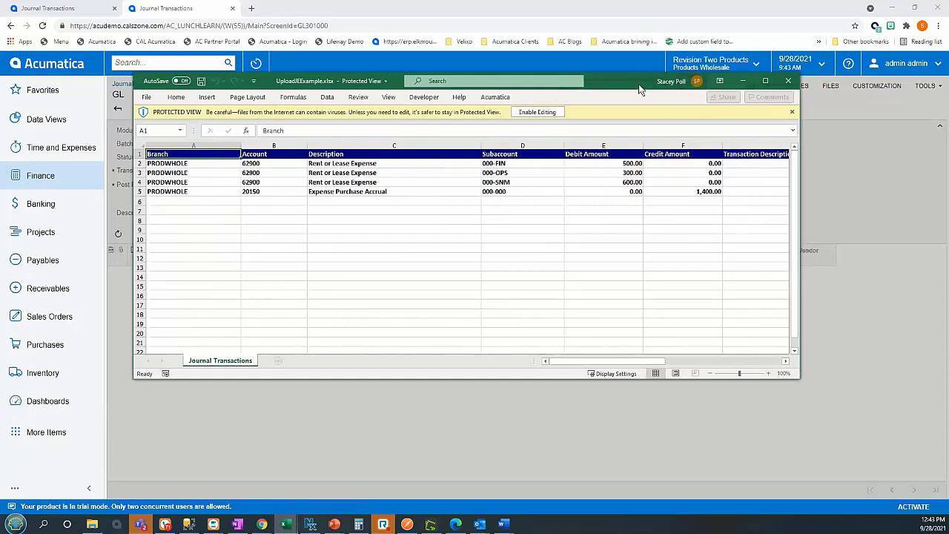
pyautogui.click(742, 80)
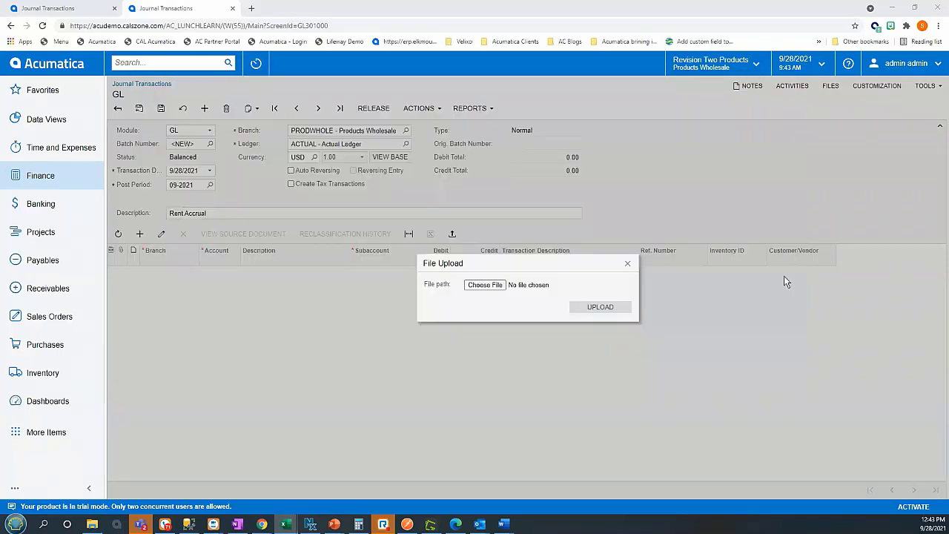
# - Load the journal lines from UploadJEExample.xlsx with the proposed column mapping, and save and release the entry
pyautogui.click(478, 287)
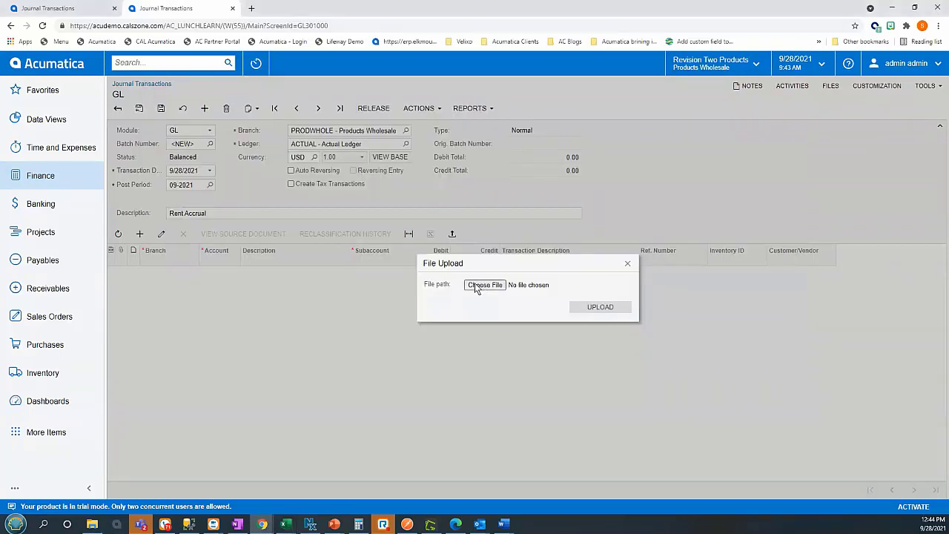
pyautogui.click(478, 287)
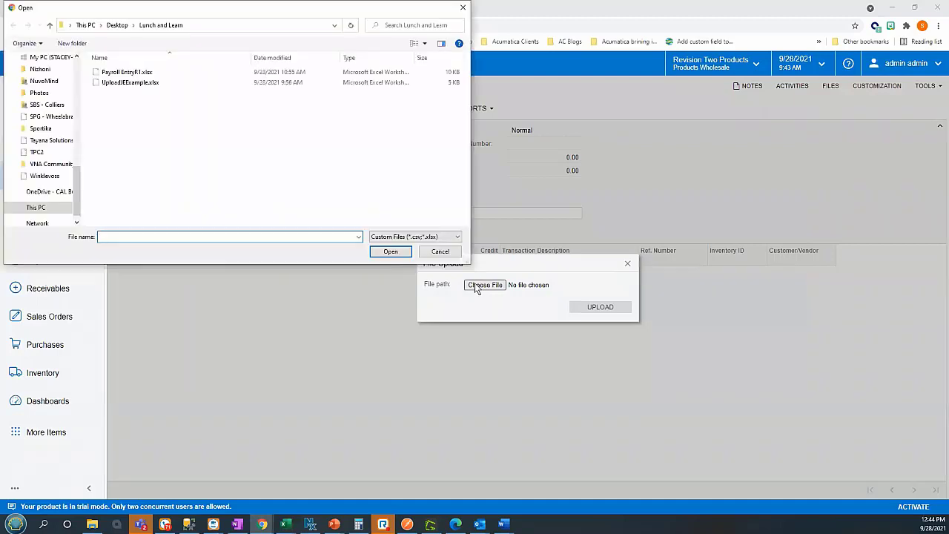
pyautogui.click(132, 83)
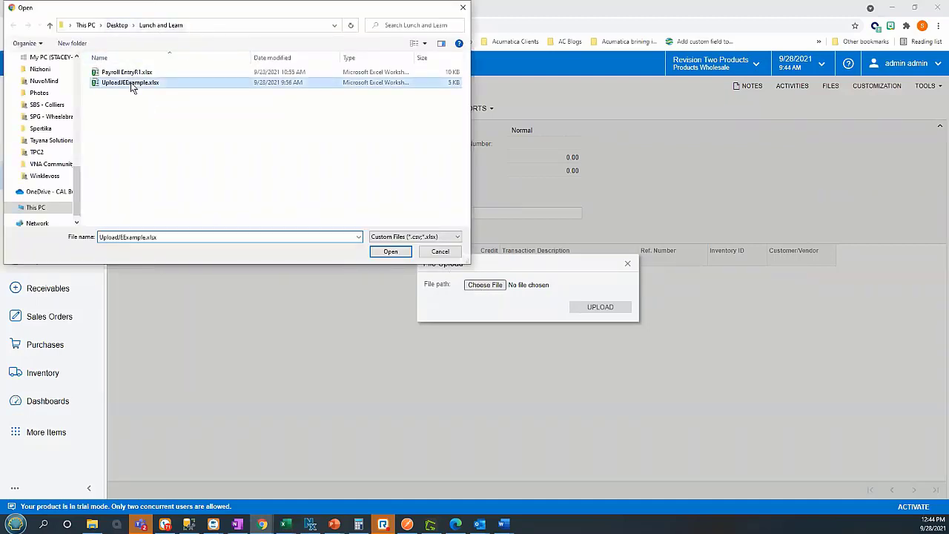
pyautogui.click(390, 251)
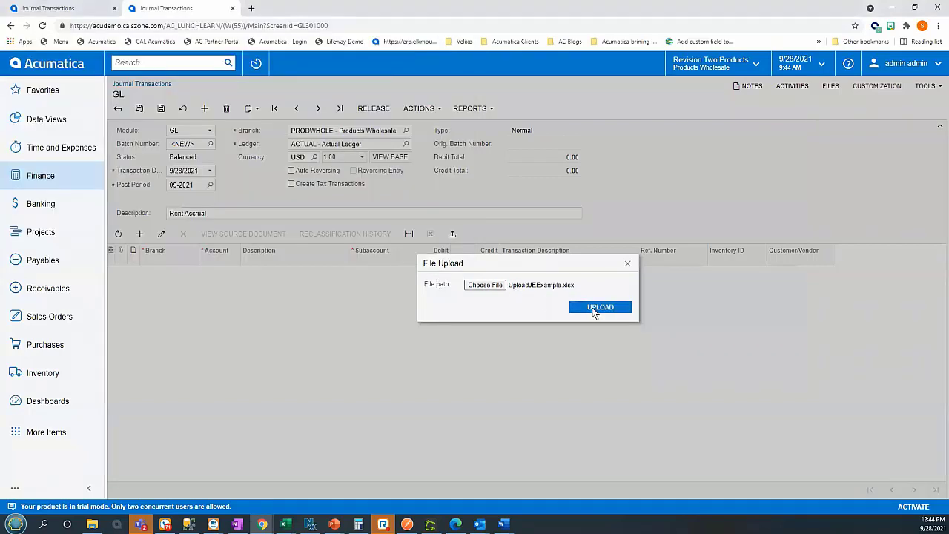
pyautogui.click(594, 309)
pyautogui.click(549, 320)
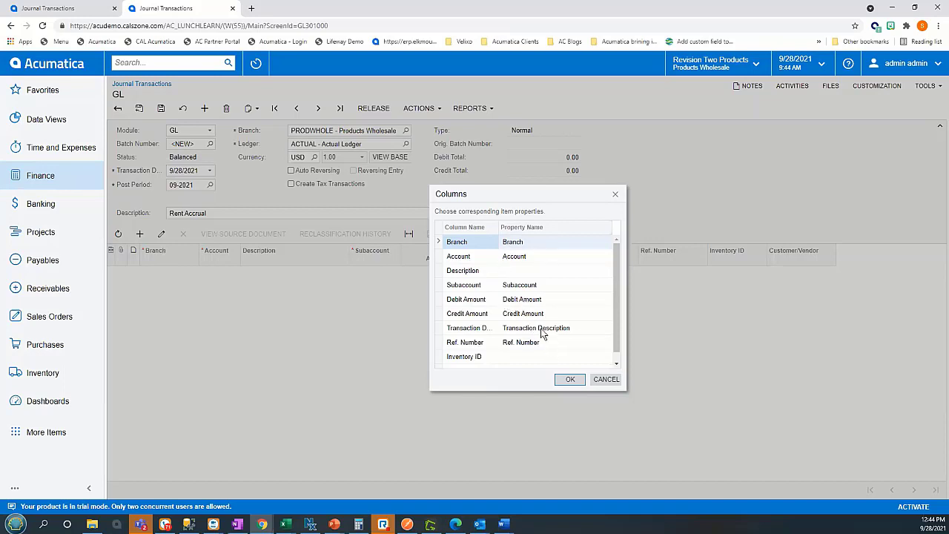
pyautogui.click(570, 379)
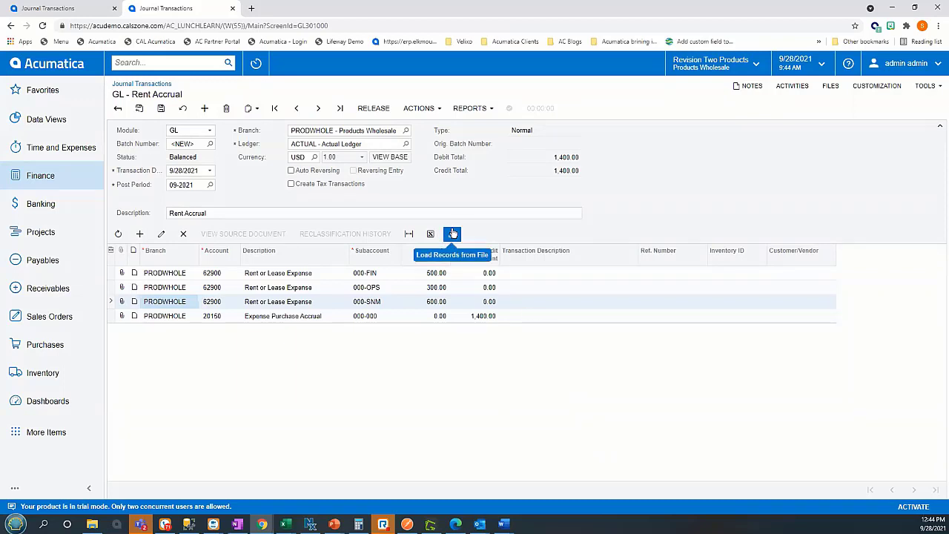
pyautogui.click(161, 108)
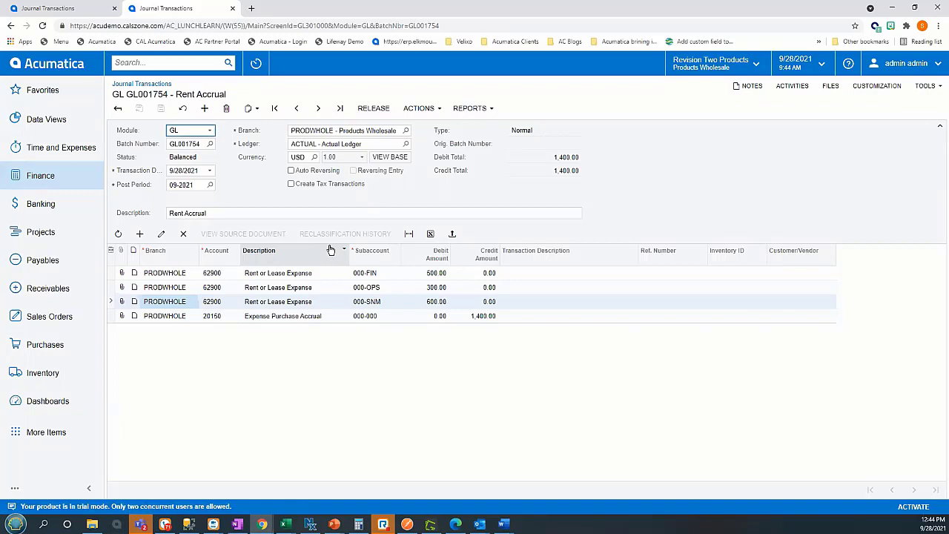
pyautogui.click(373, 109)
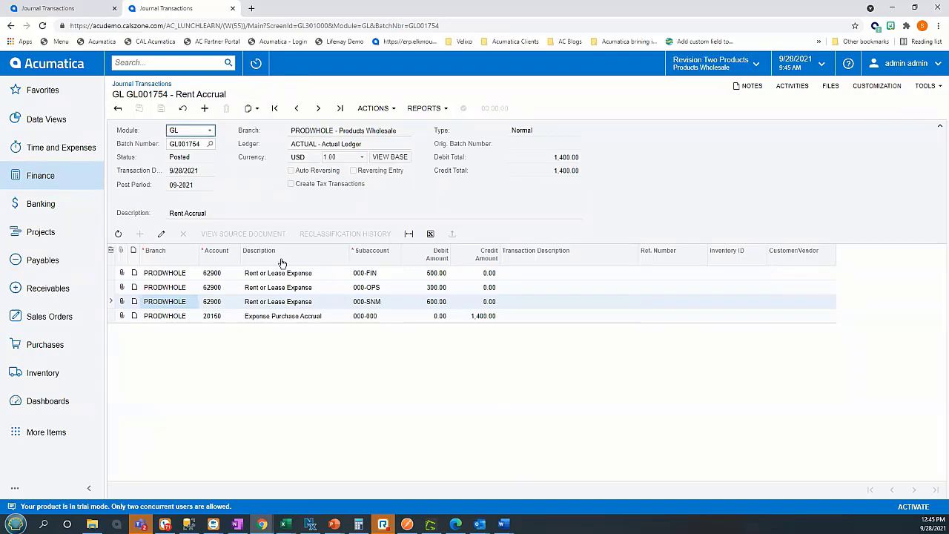
# - Paste the previously copied Rent Accrual entry into a new journal transaction and save it unreleased
pyautogui.click(247, 110)
pyautogui.click(260, 138)
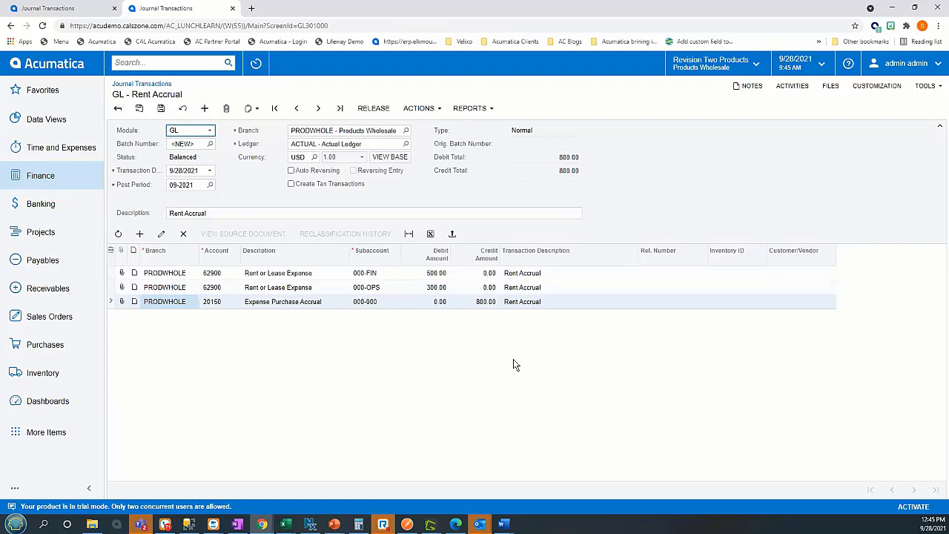
pyautogui.click(163, 109)
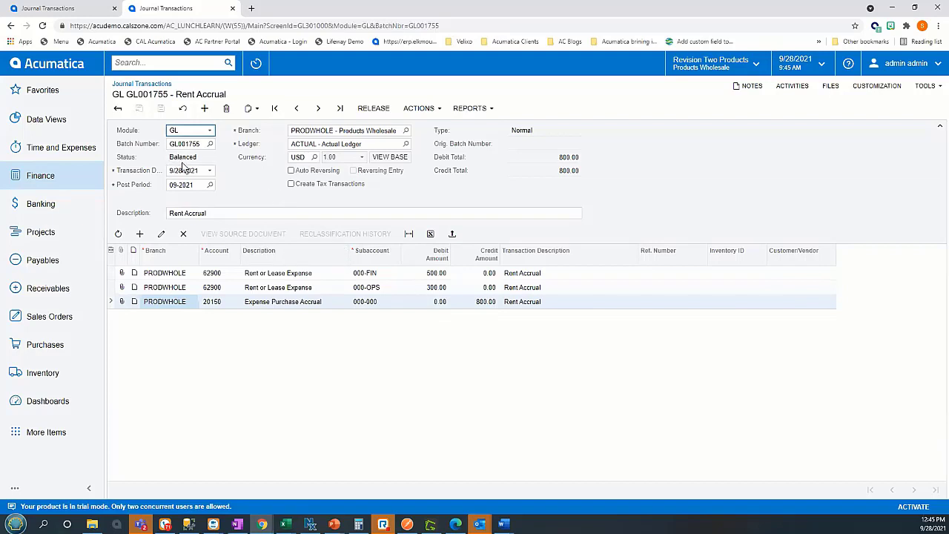
# - Create a new general ledger recurring transaction schedule described as Month End Recurring Entries and save it
pyautogui.click(49, 176)
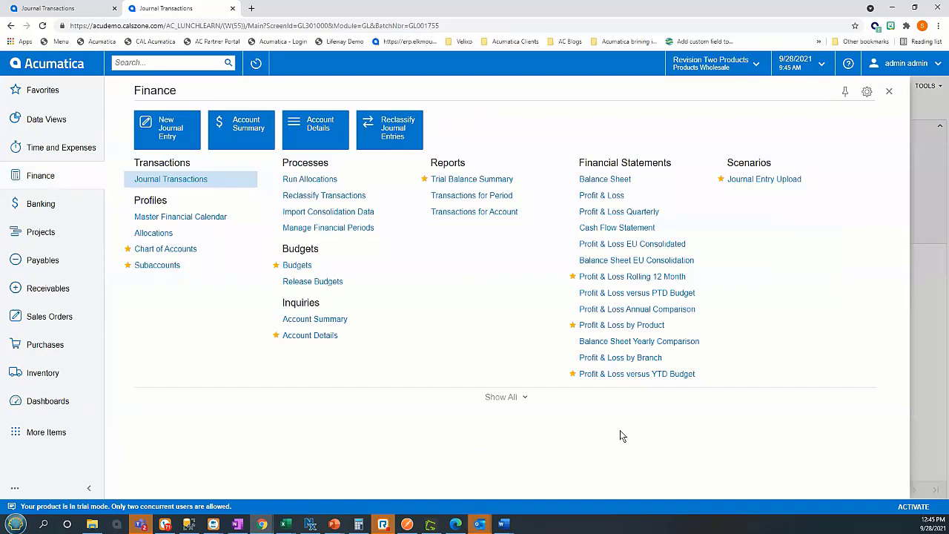
pyautogui.click(502, 396)
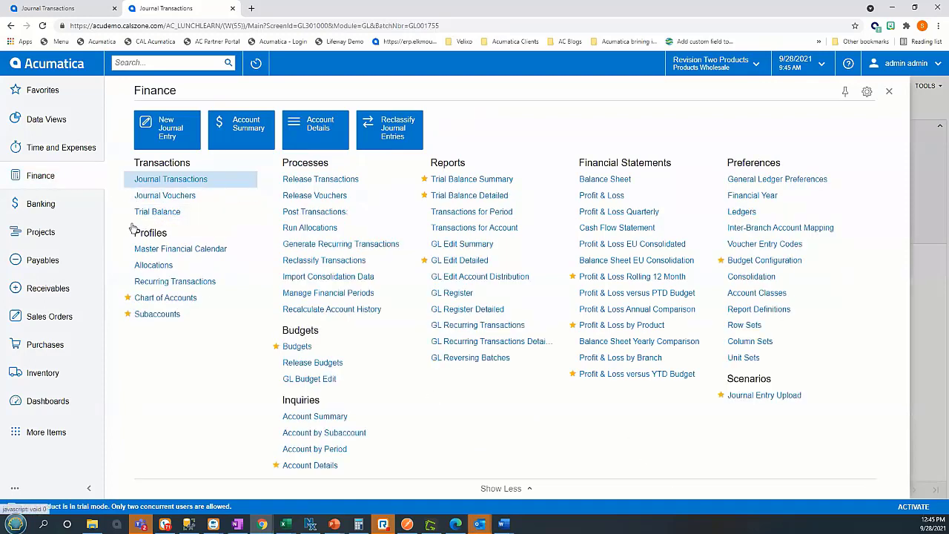
pyautogui.click(151, 287)
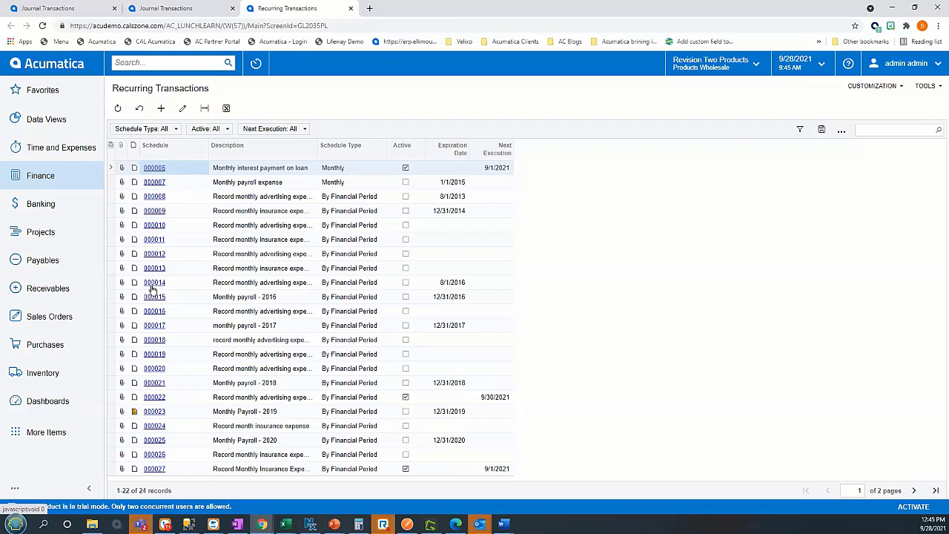
pyautogui.click(161, 109)
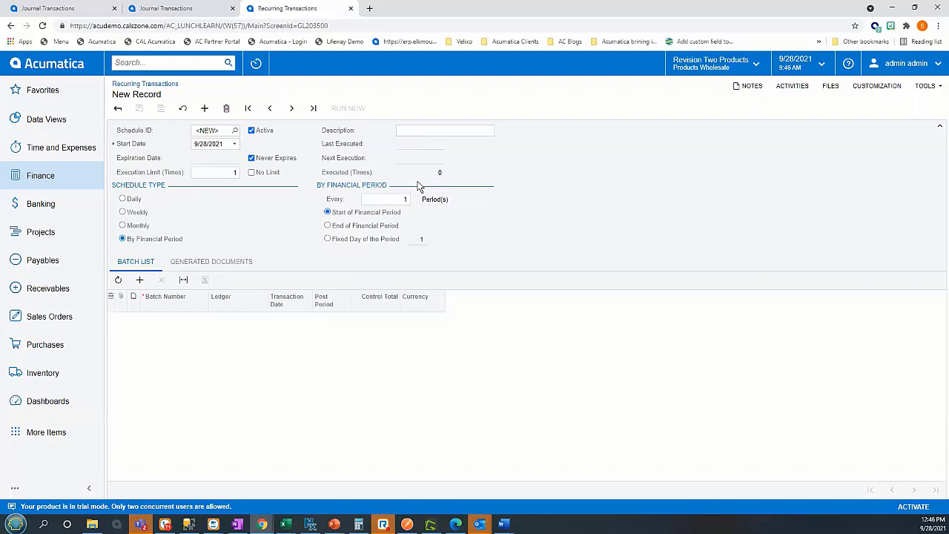
pyautogui.click(408, 130)
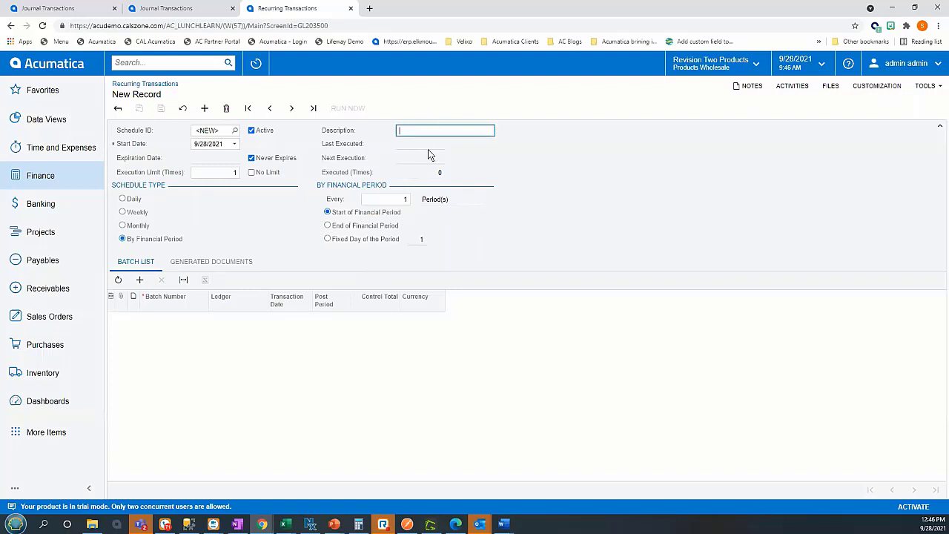
pyautogui.write('MO')
pyautogui.write('nth End Recurring Entries')
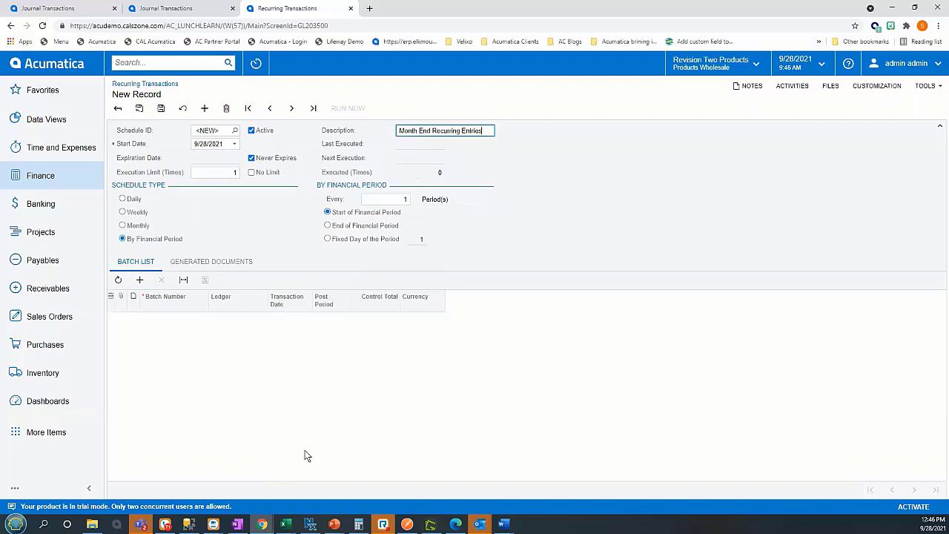
pyautogui.click(161, 108)
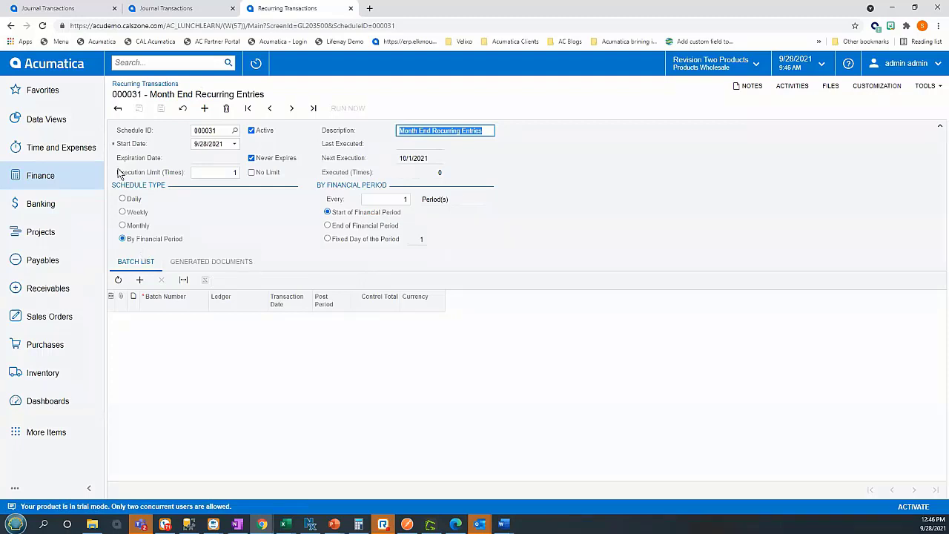
# - Set the schedule type to monthly, running every 1 month on day 28
pyautogui.click(123, 225)
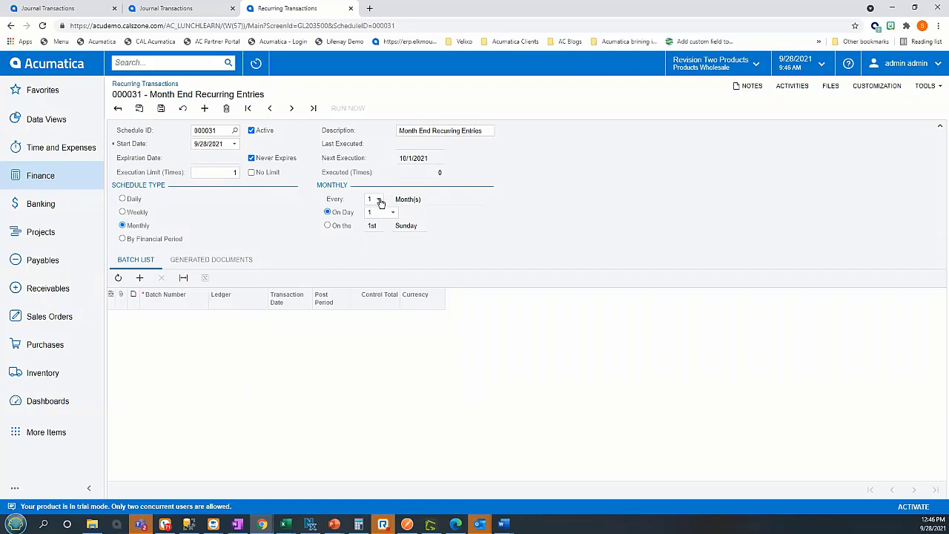
pyautogui.click(378, 201)
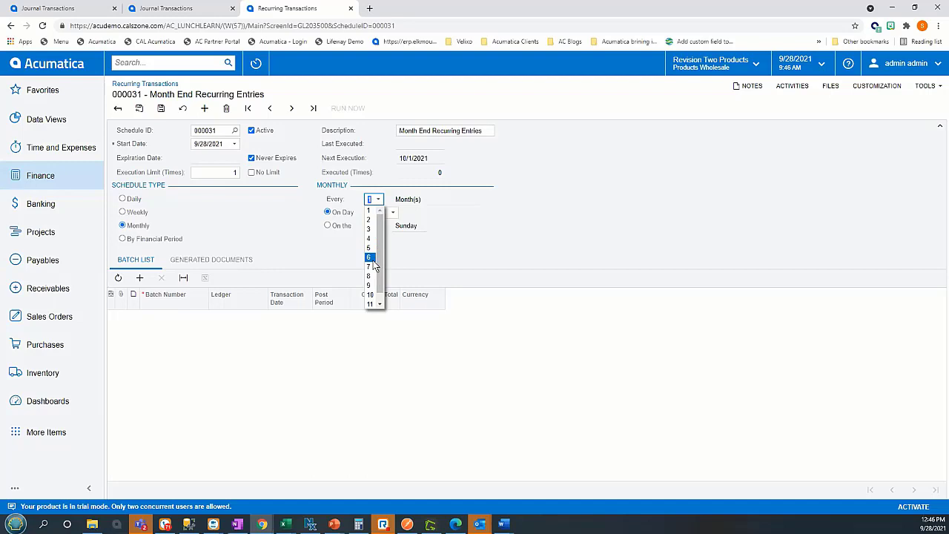
pyautogui.click(439, 256)
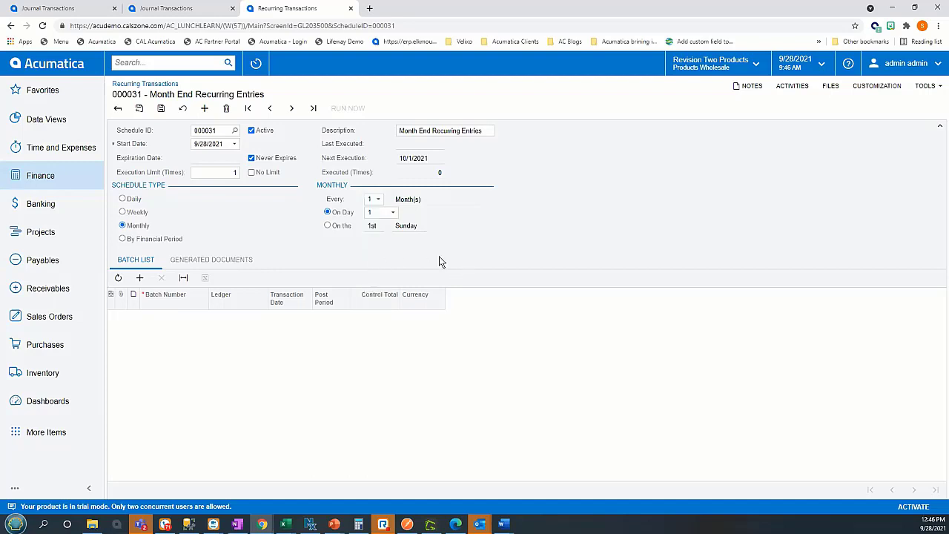
pyautogui.click(393, 214)
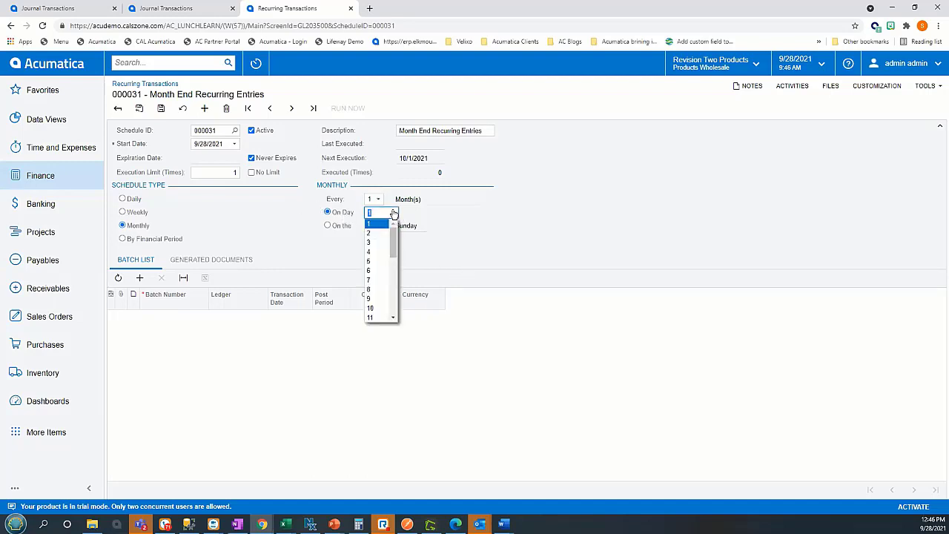
pyautogui.moveTo(393, 245); pyautogui.dragTo(393, 305)
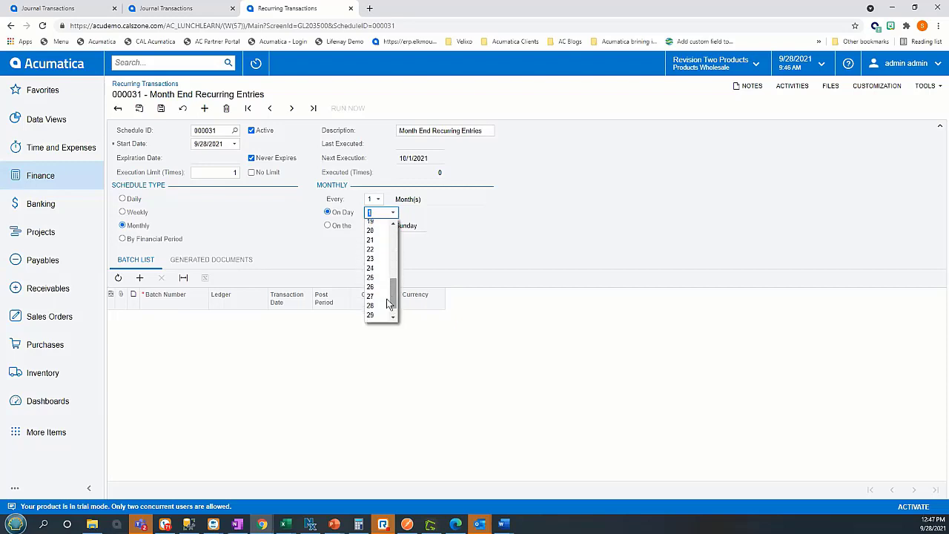
pyautogui.click(374, 310)
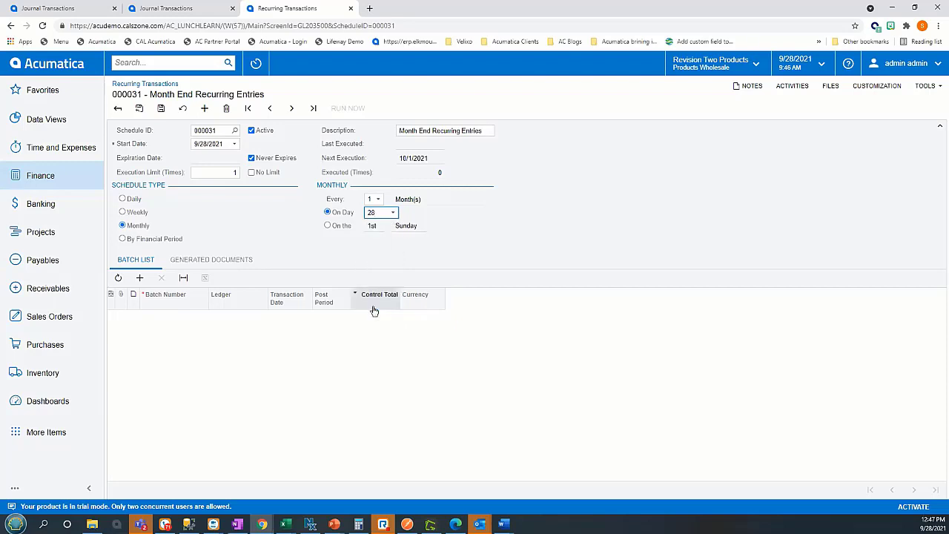
pyautogui.click(335, 286)
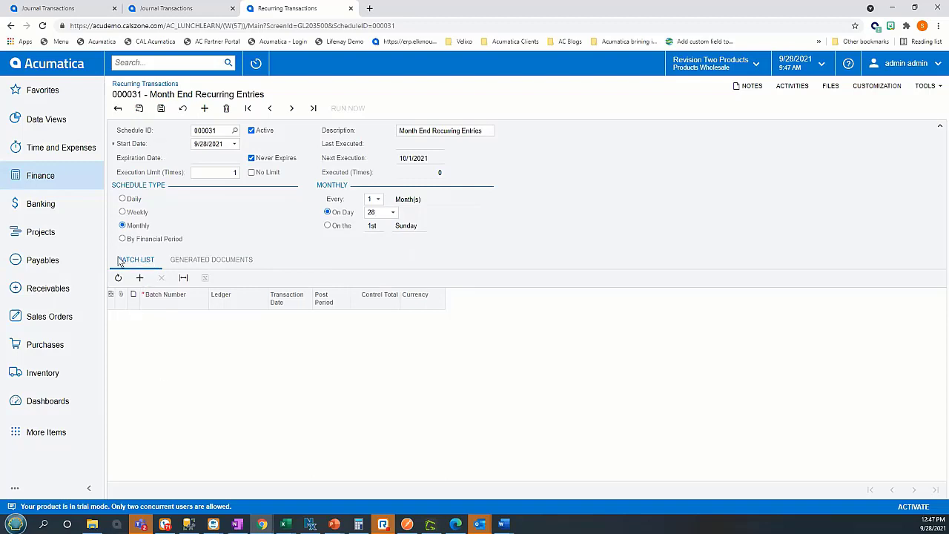
# - Add the Rent Accrual batch GL001755 to the schedule's batch list, save, and reload its journal entry to check the status
pyautogui.click(139, 278)
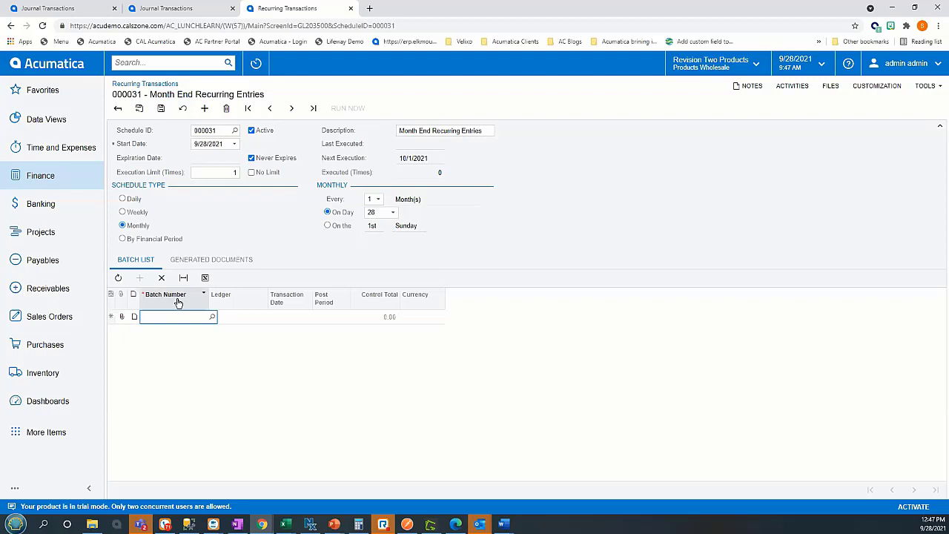
pyautogui.click(212, 318)
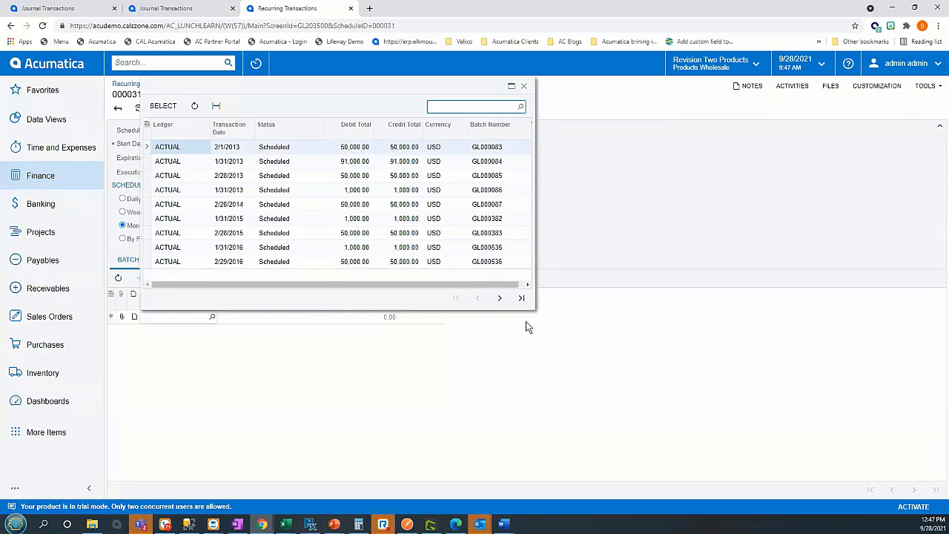
pyautogui.click(521, 297)
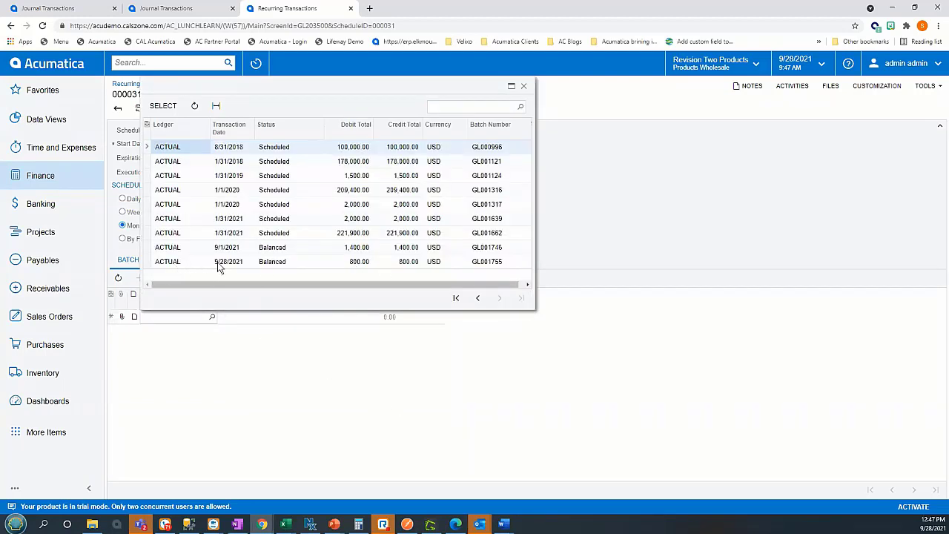
pyautogui.doubleClick(169, 262)
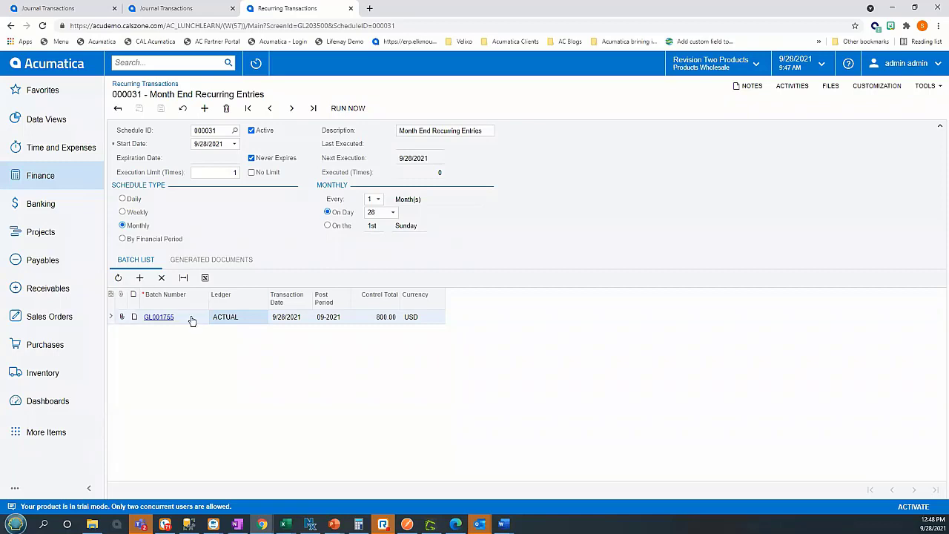
pyautogui.click(186, 9)
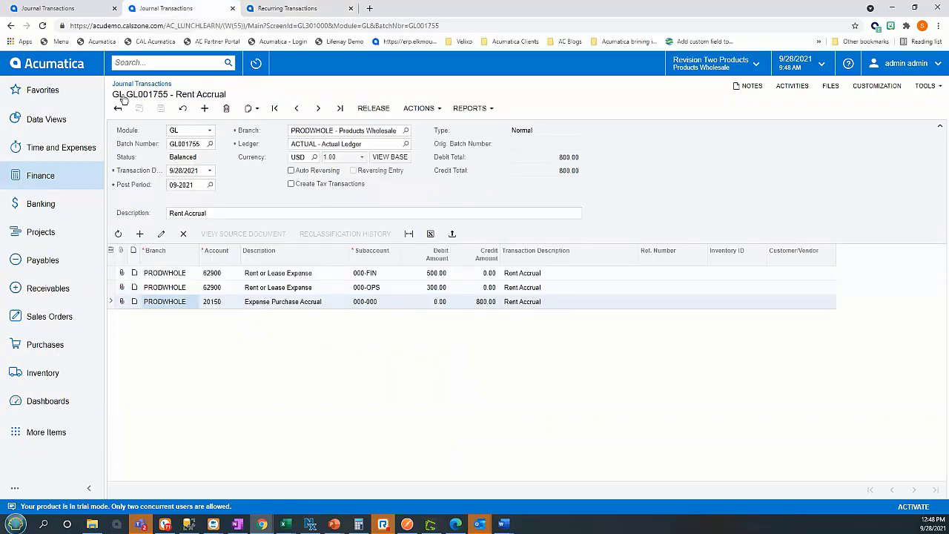
pyautogui.click(43, 26)
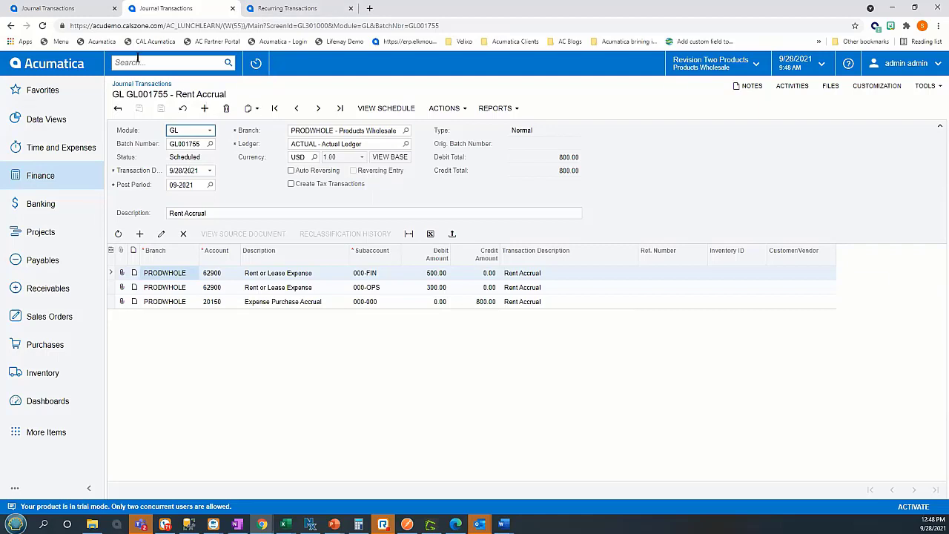
# - Generate the recurring transactions for only the Month End Recurring Entries schedule, using execution date 9/28/2021
pyautogui.click(35, 181)
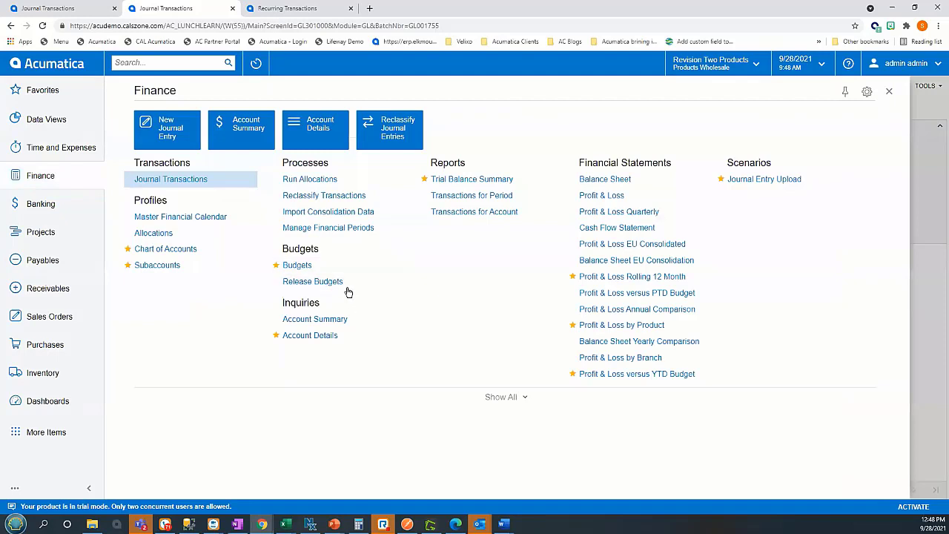
pyautogui.click(501, 396)
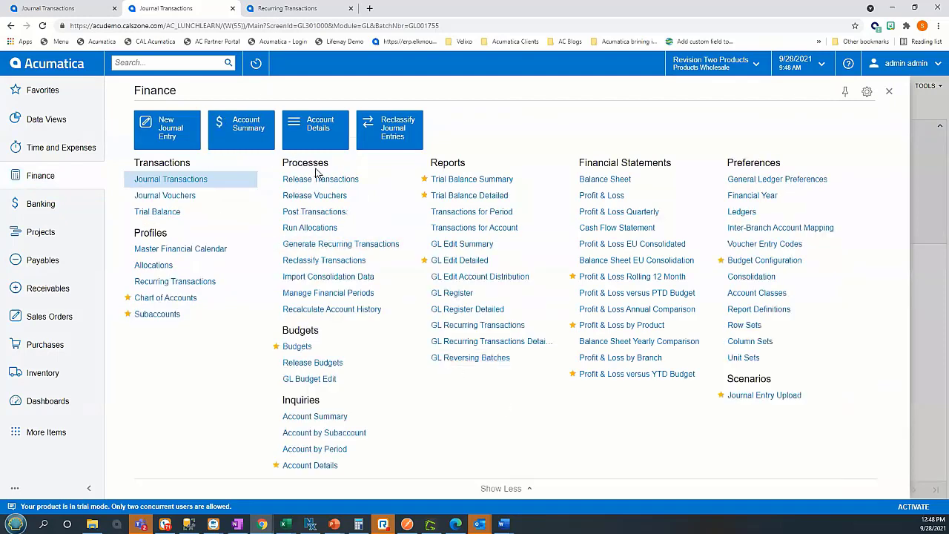
pyautogui.click(335, 245)
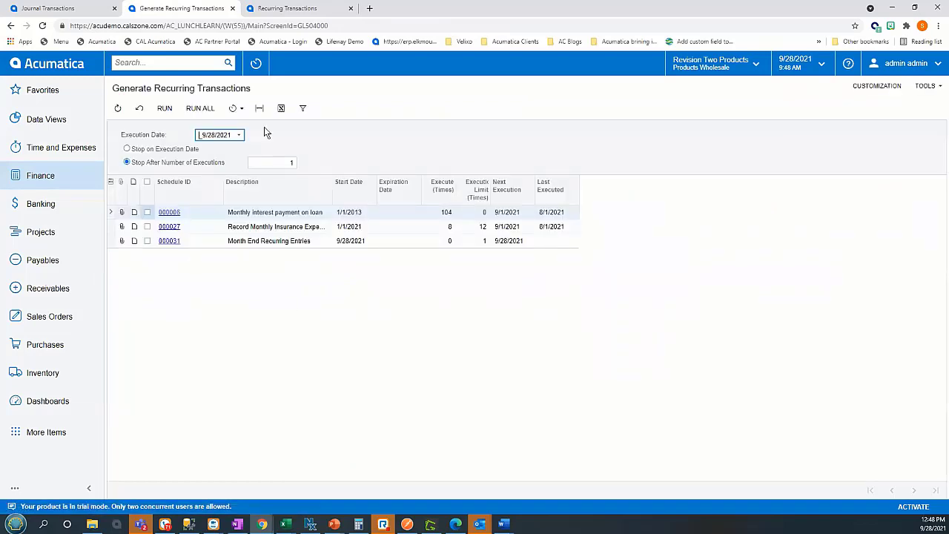
pyautogui.click(266, 245)
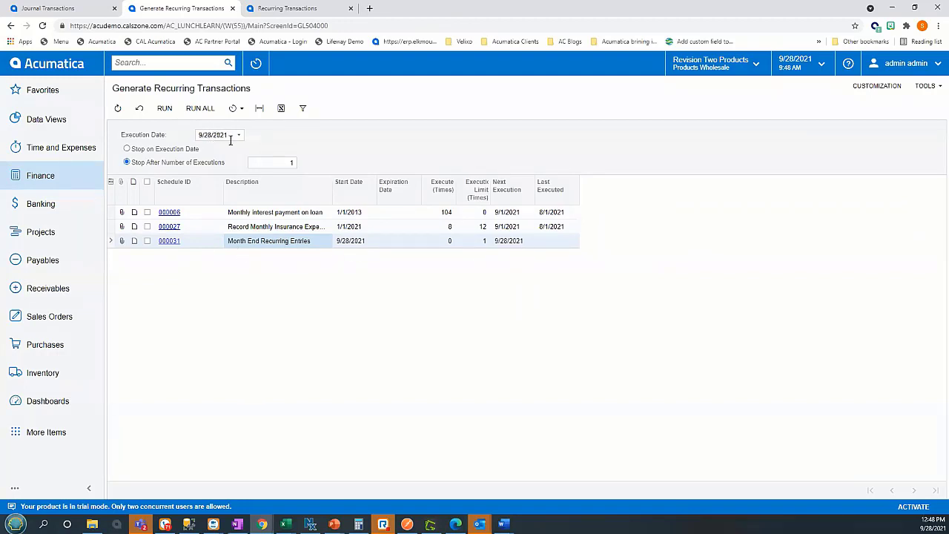
pyautogui.click(287, 8)
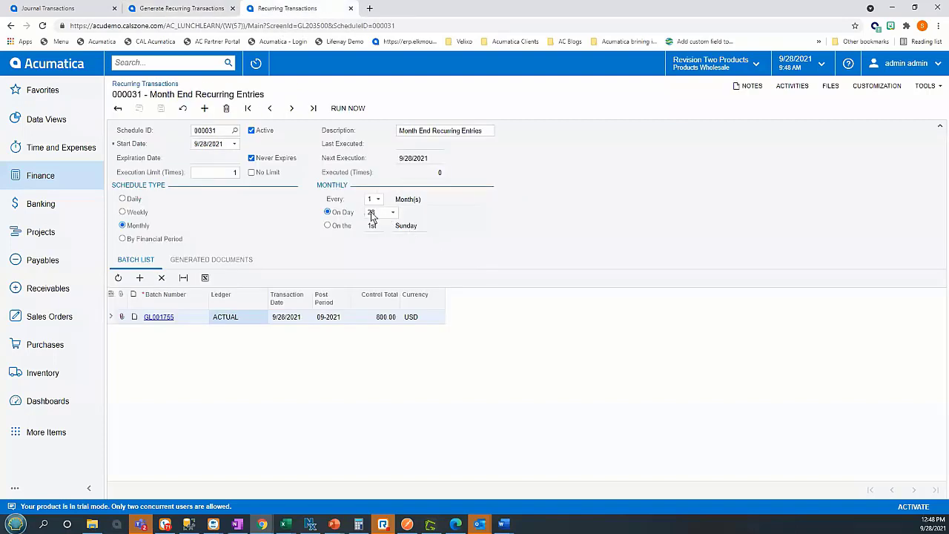
pyautogui.click(178, 8)
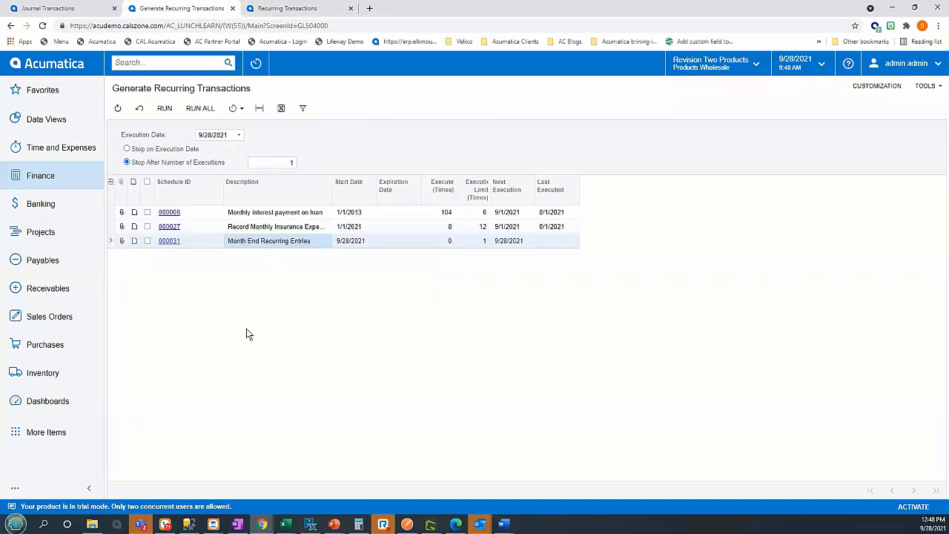
pyautogui.click(148, 241)
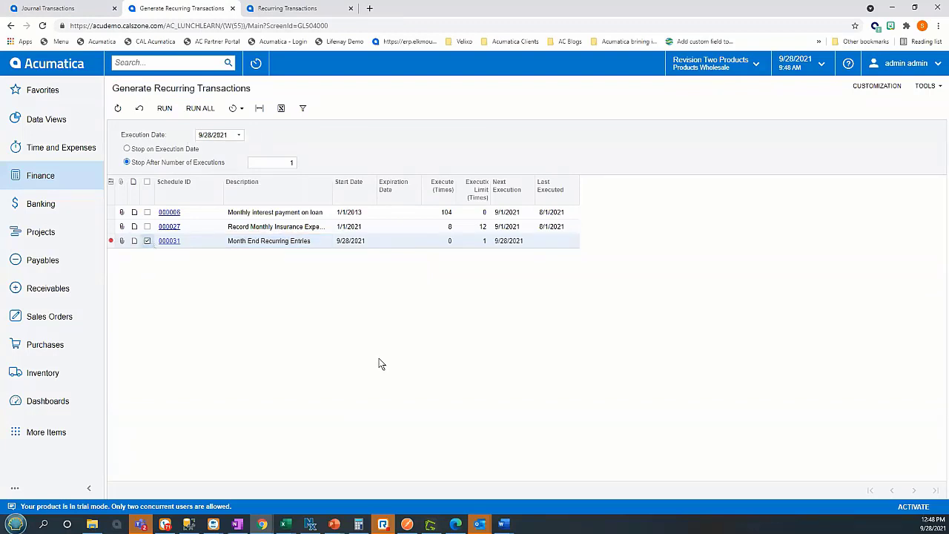
pyautogui.click(165, 109)
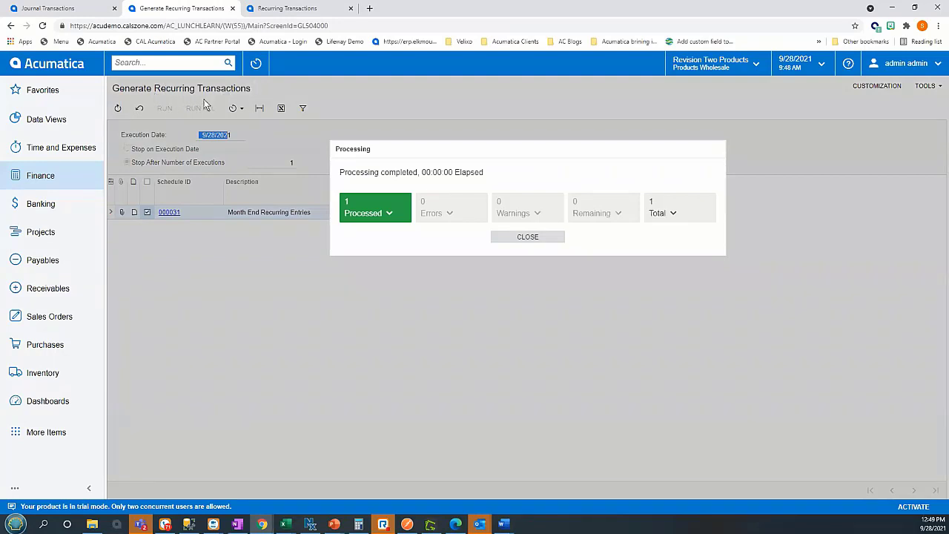
pyautogui.click(536, 236)
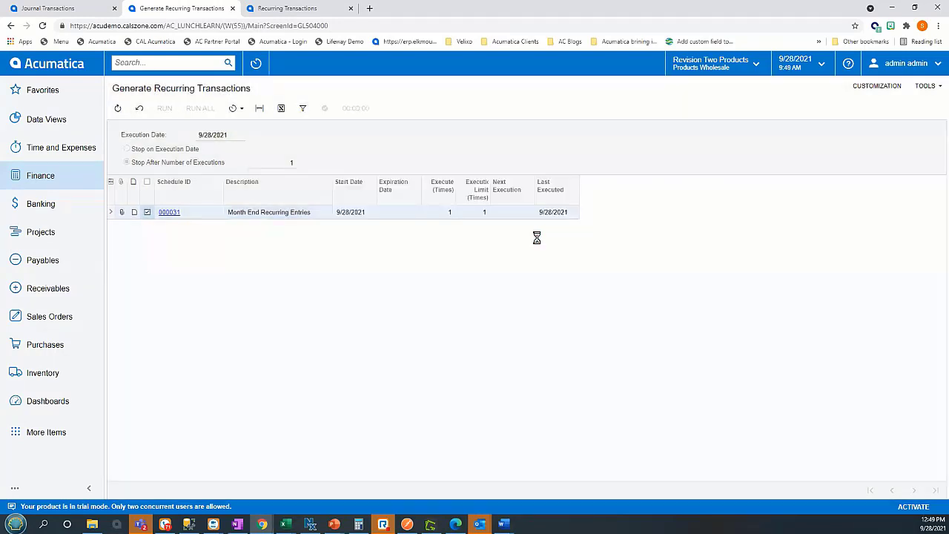
# - Open the newly generated Rent Accrual entry from the journal transactions list to review its lines and original batch
pyautogui.click(235, 108)
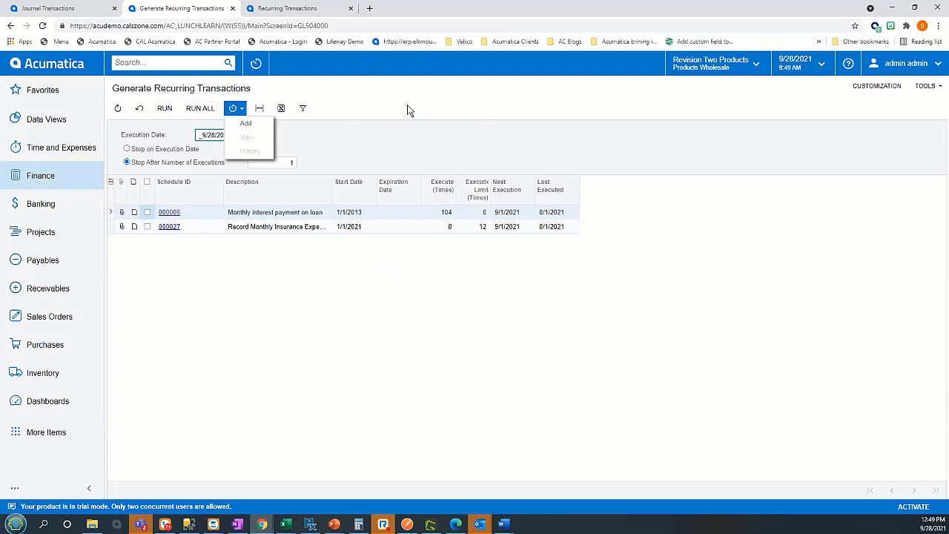
pyautogui.click(286, 320)
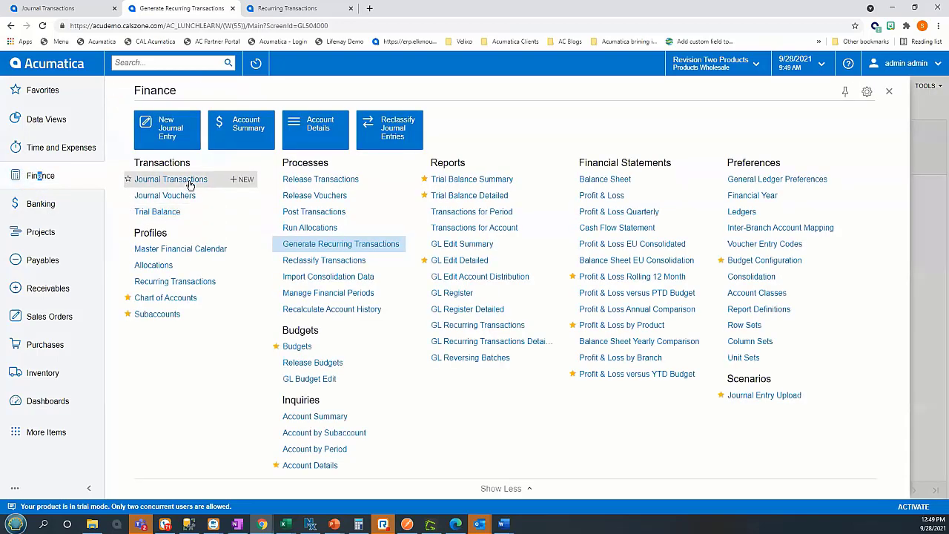
pyautogui.click(193, 182)
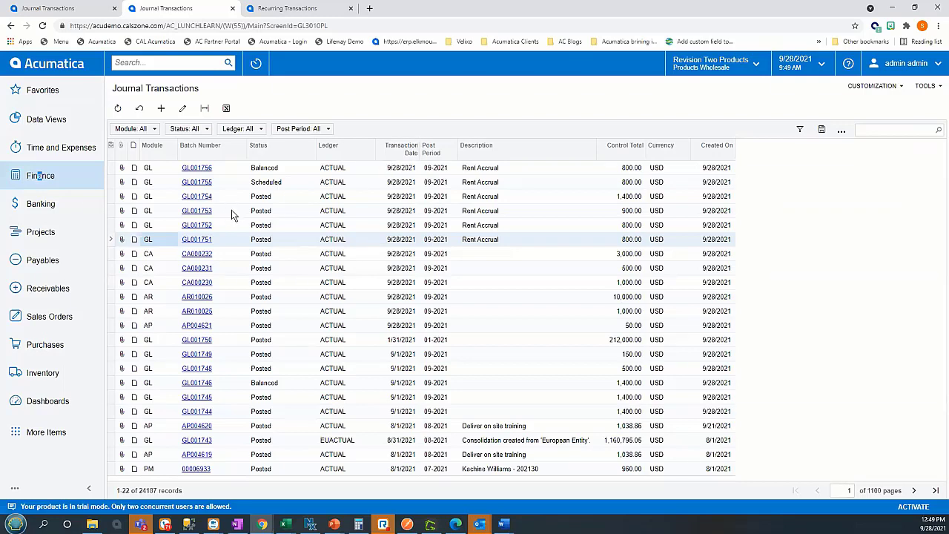
pyautogui.click(196, 169)
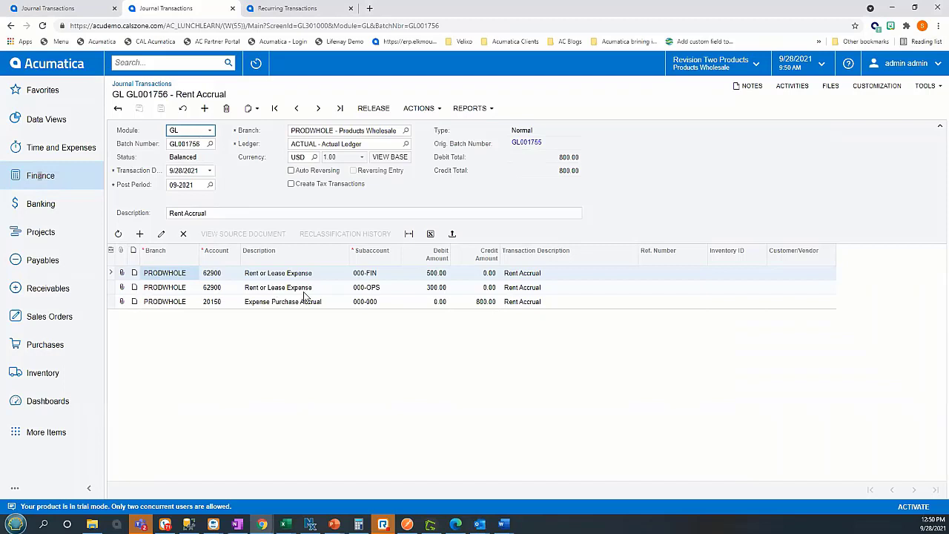
pyautogui.click(131, 63)
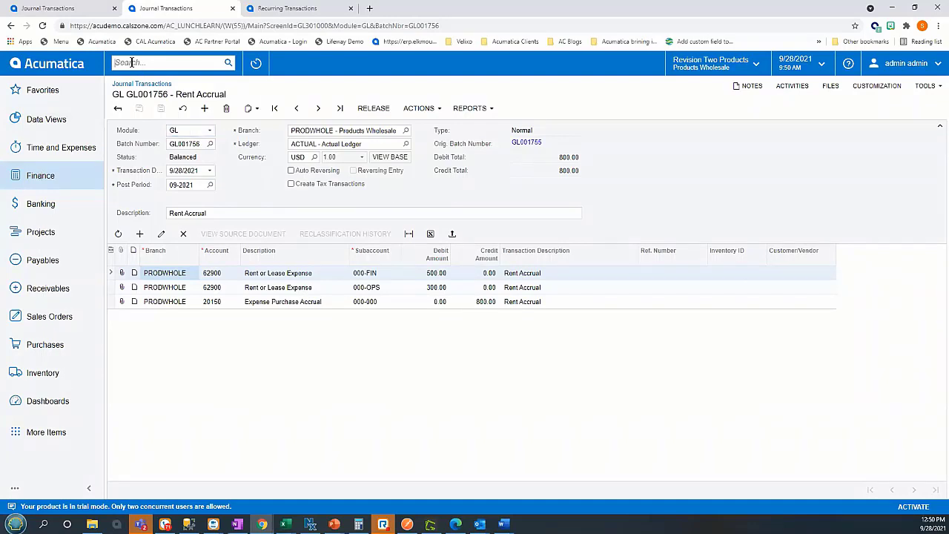
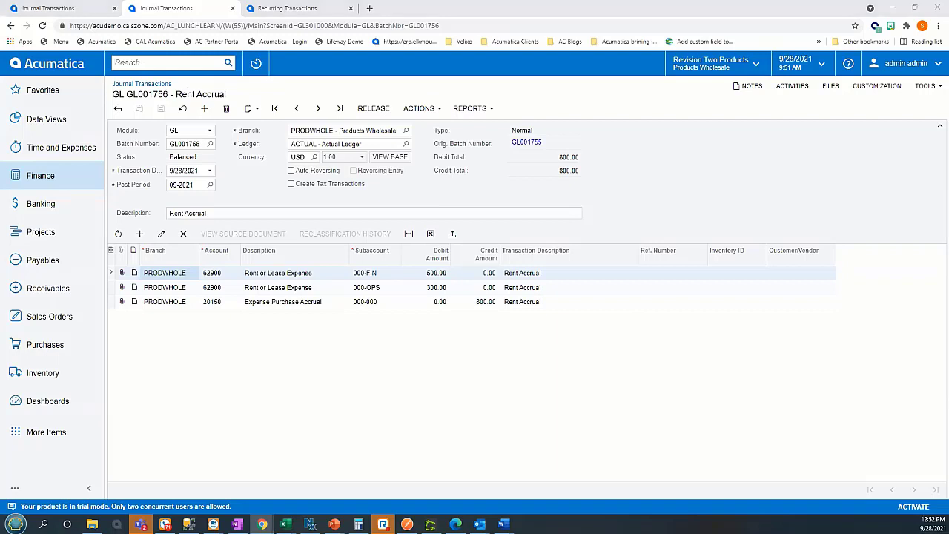
# - Open the Payroll EntryR1.xlsx workbook at full size to review its entry lines, and return to the browser
pyautogui.press('super+e')
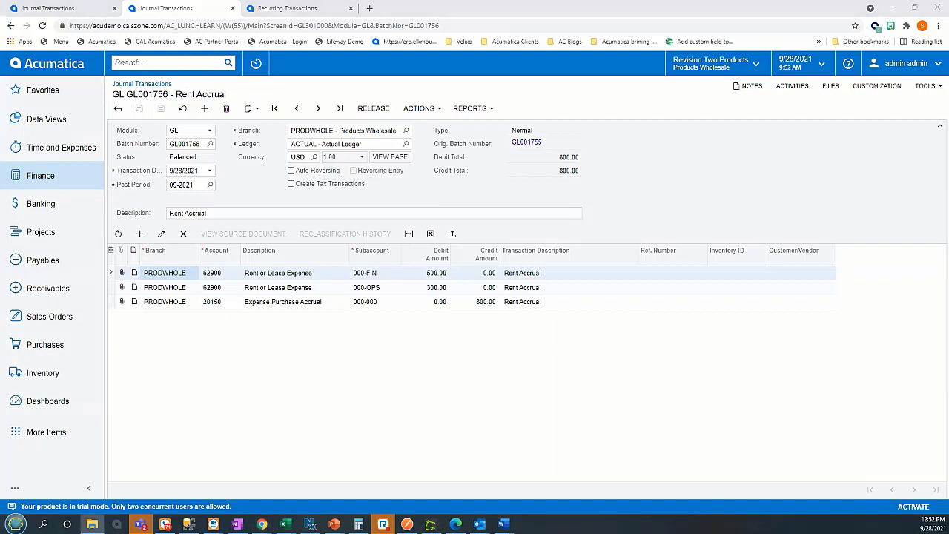
pyautogui.press('super+9')
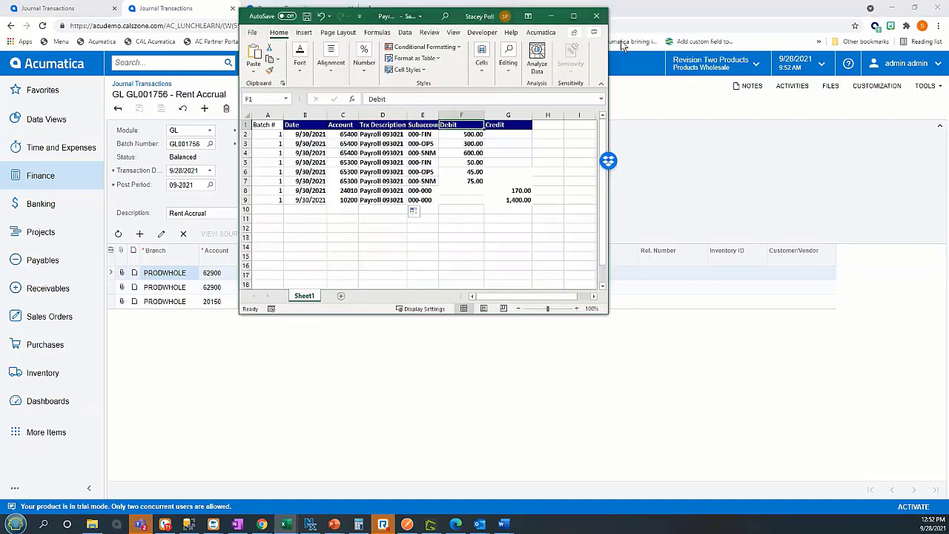
pyautogui.click(574, 16)
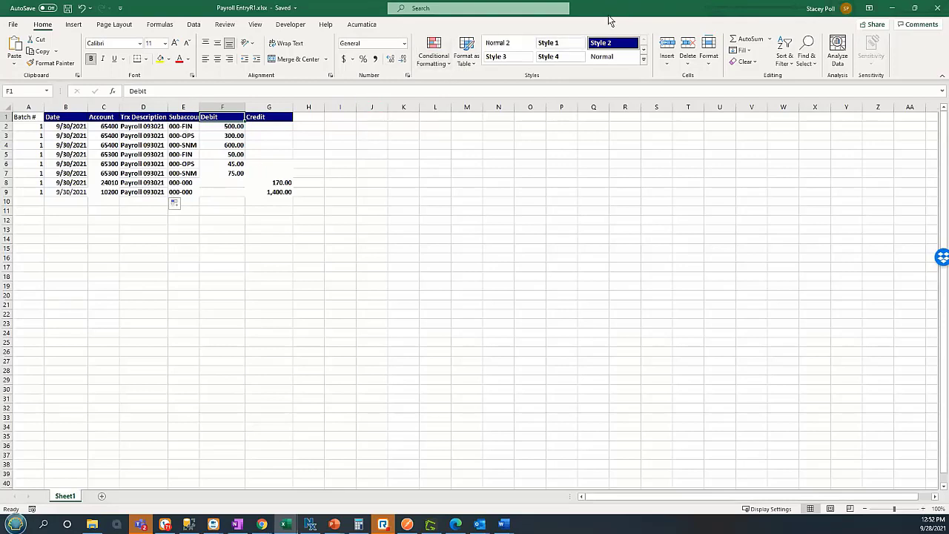
pyautogui.hotkey('alt', 'Tab')
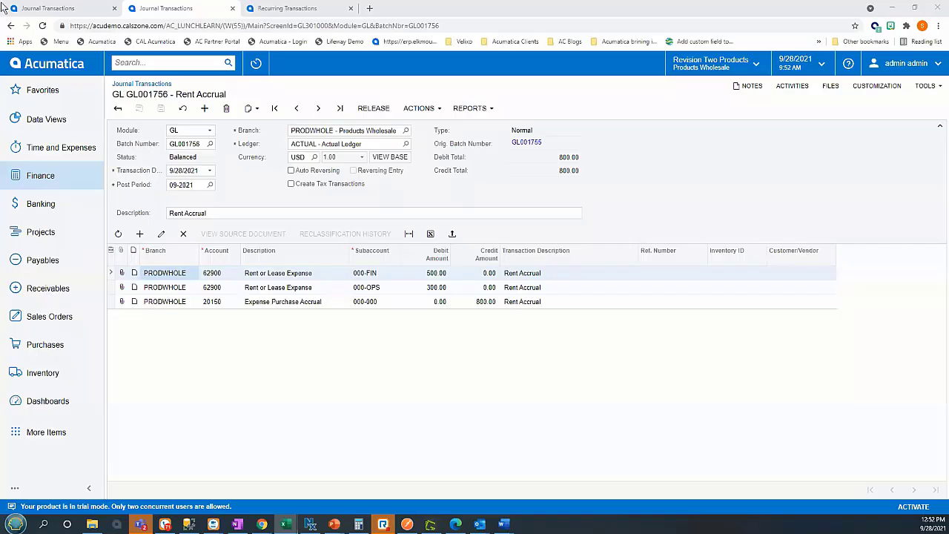
# - Open the Journal Entry Upload scenario, upload the payroll entry file, and prepare its data
pyautogui.click(41, 175)
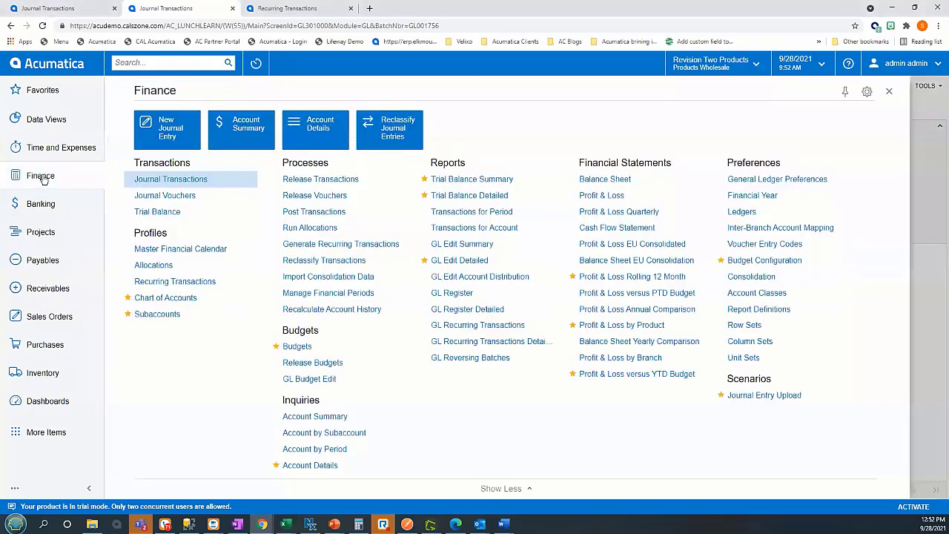
pyautogui.click(759, 399)
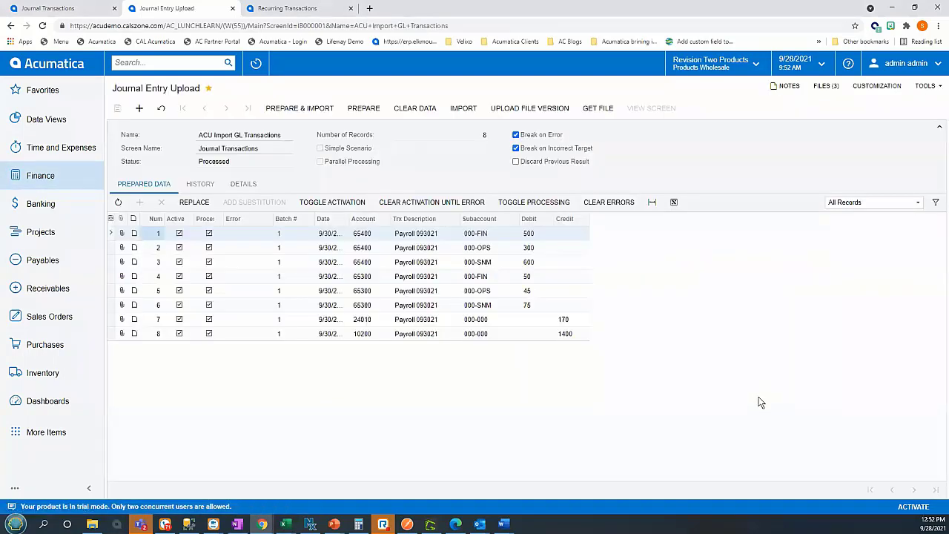
pyautogui.press('super+e')
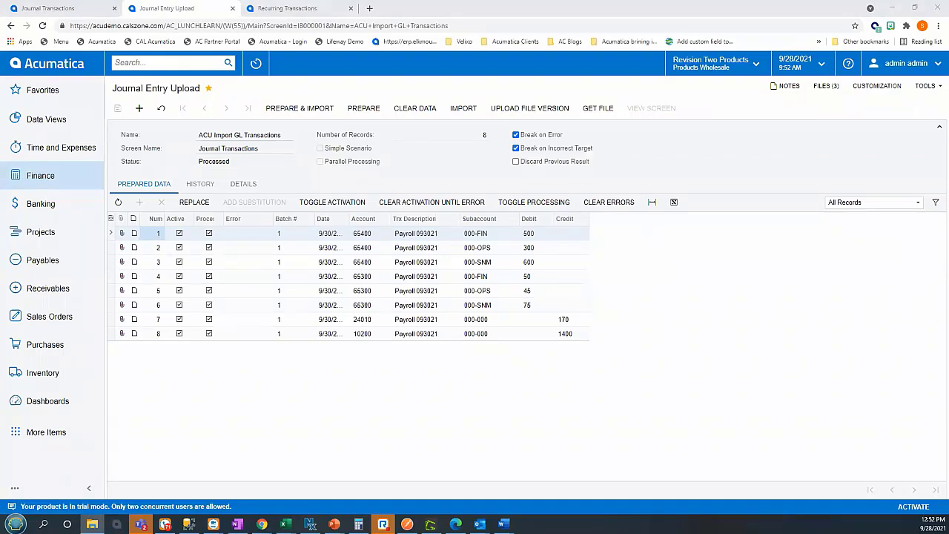
pyautogui.moveTo(948, 222); pyautogui.dragTo(829, 112)
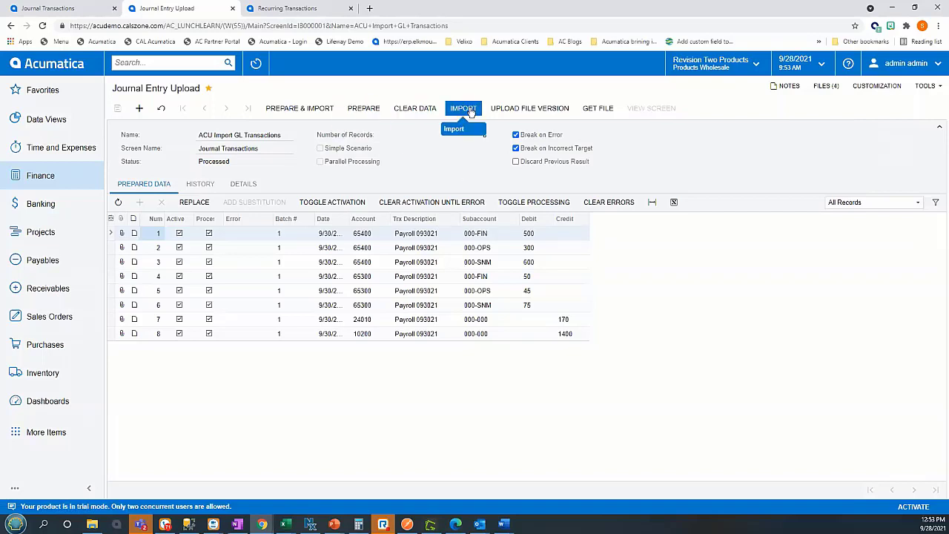
pyautogui.click(357, 113)
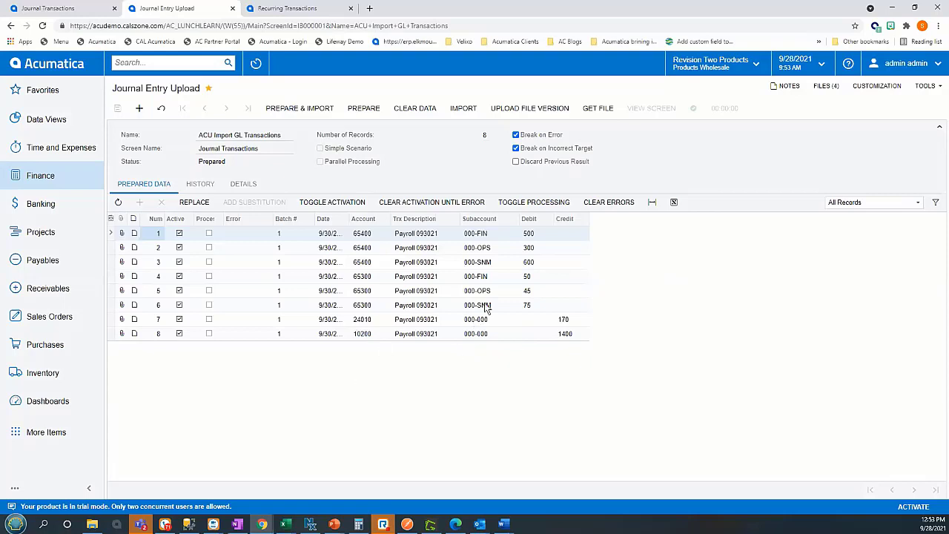
# - Check the debits, accounts and subaccounts of the prepared Payroll 093021 lines, and import them
pyautogui.click(531, 234)
pyautogui.press('Down')
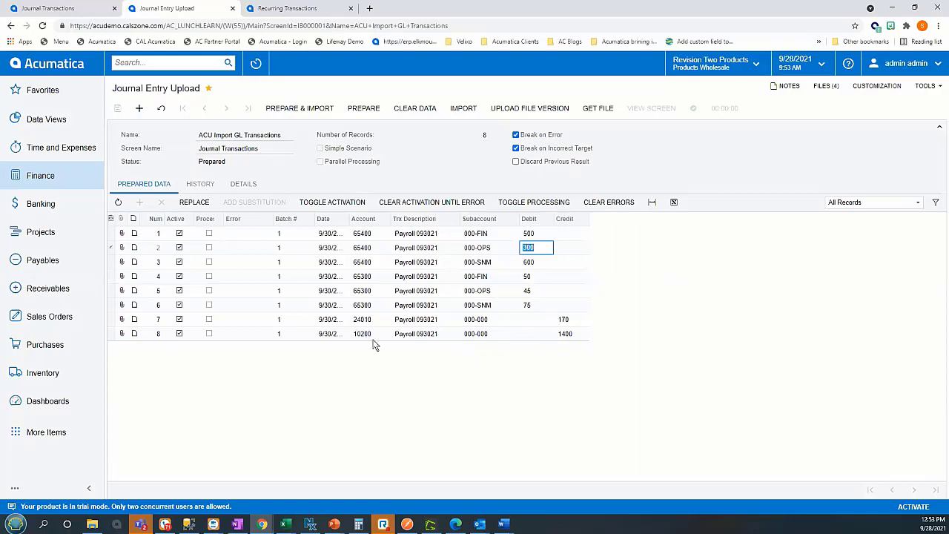
pyautogui.click(367, 264)
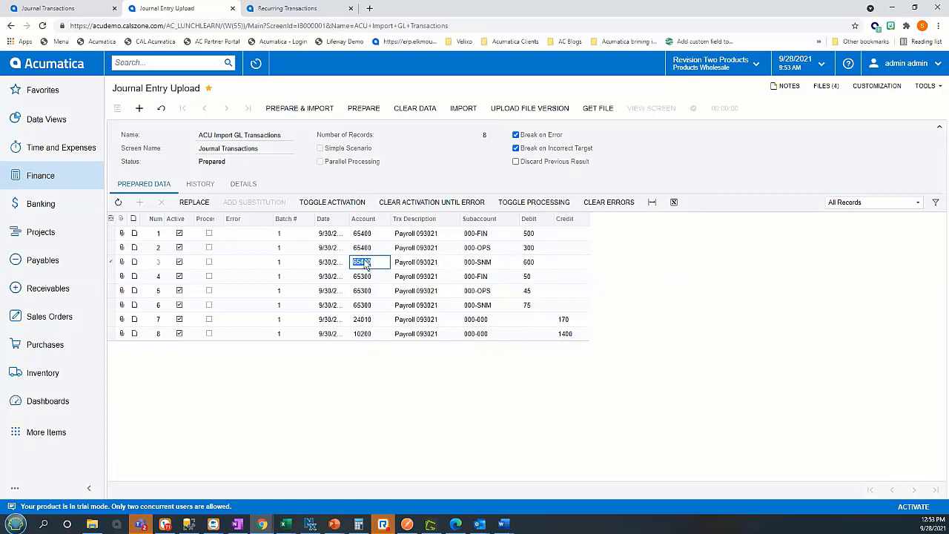
pyautogui.click(467, 263)
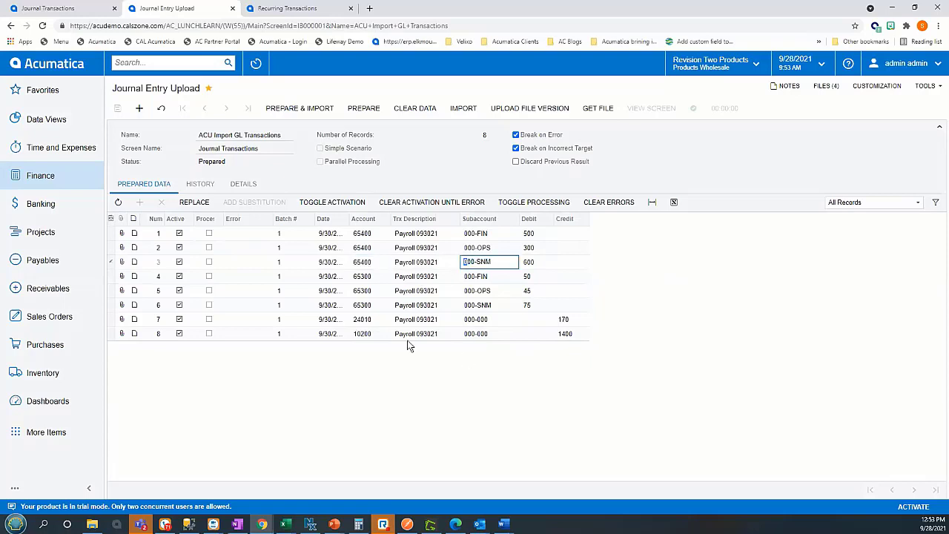
pyautogui.click(356, 264)
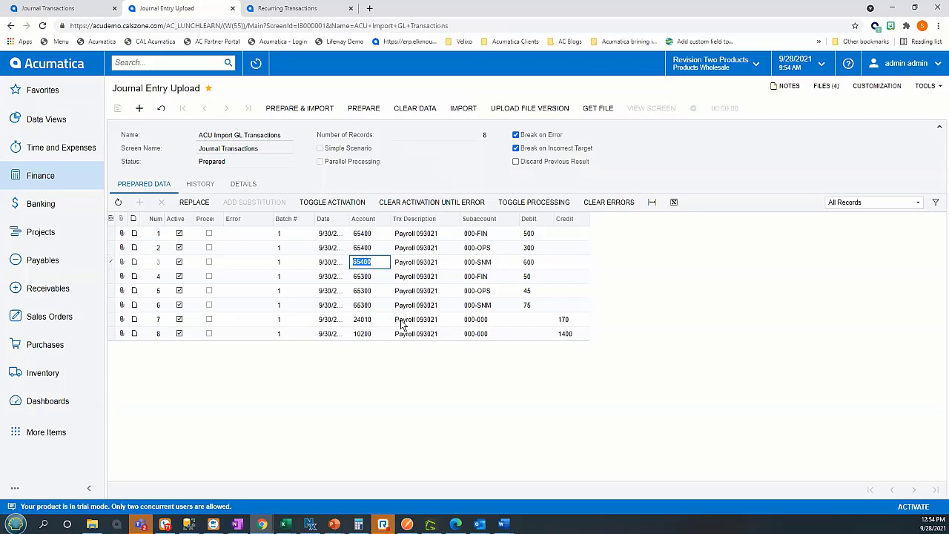
pyautogui.click(366, 276)
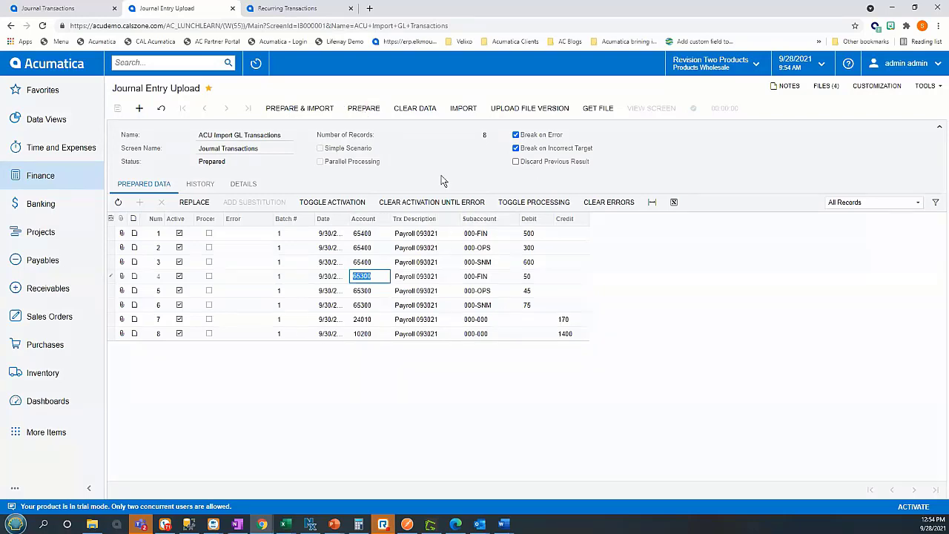
pyautogui.click(459, 111)
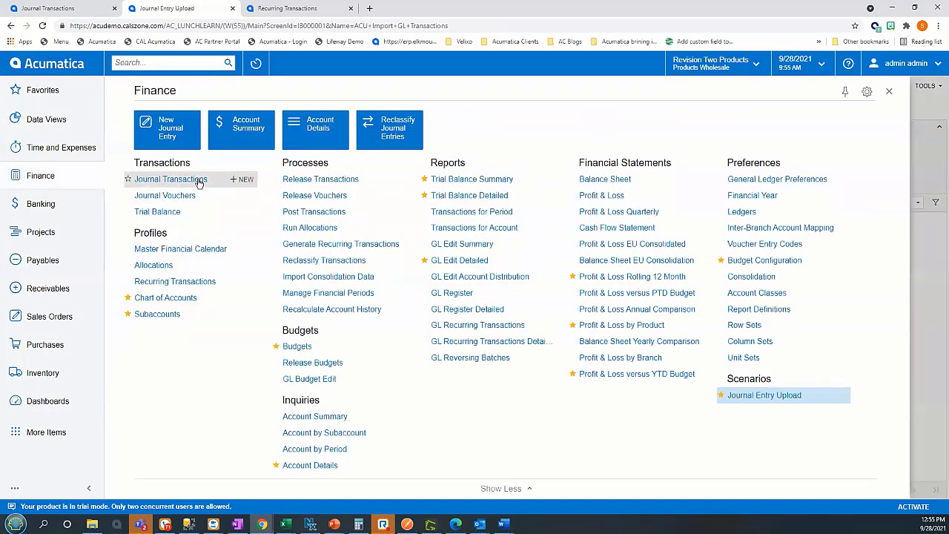
# - Open the imported Payroll 093021 batch from the journal transactions list and release it
pyautogui.click(197, 180)
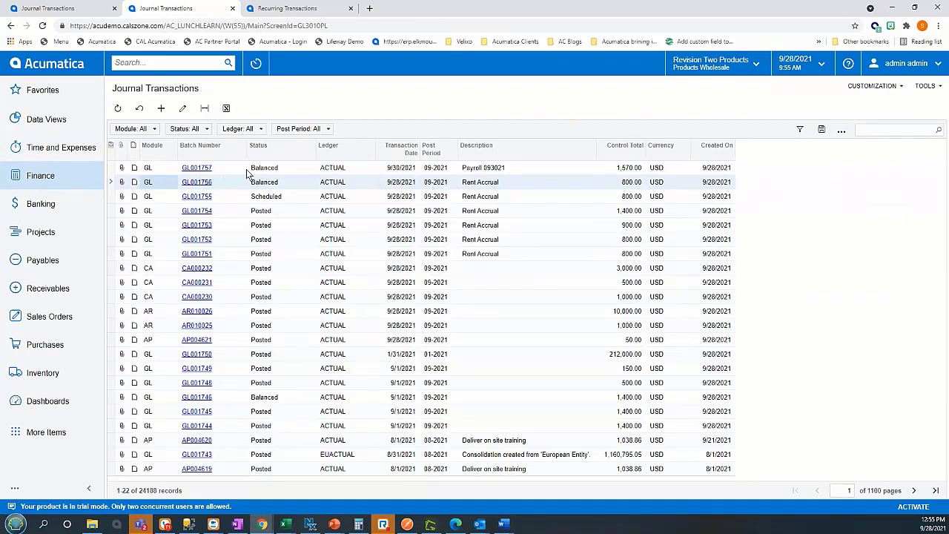
pyautogui.click(192, 168)
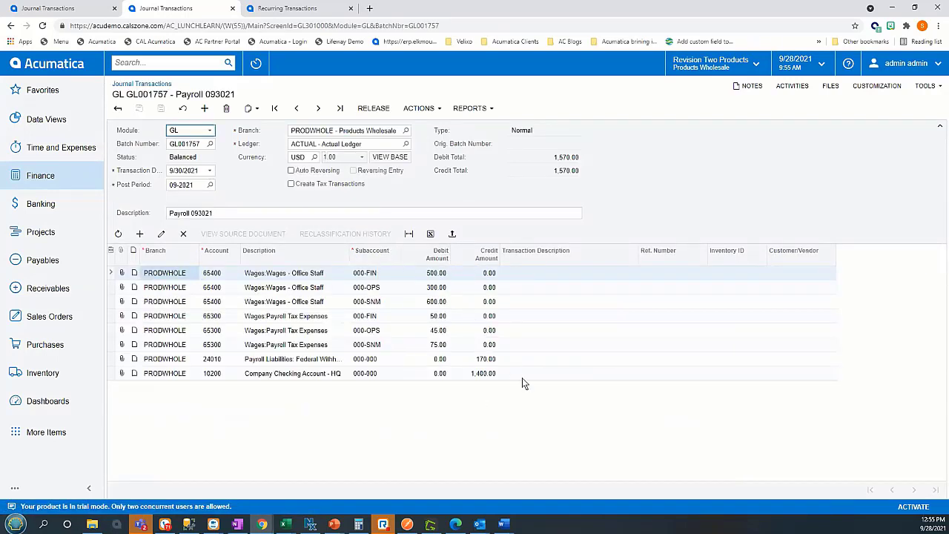
pyautogui.click(373, 109)
pyautogui.click(374, 109)
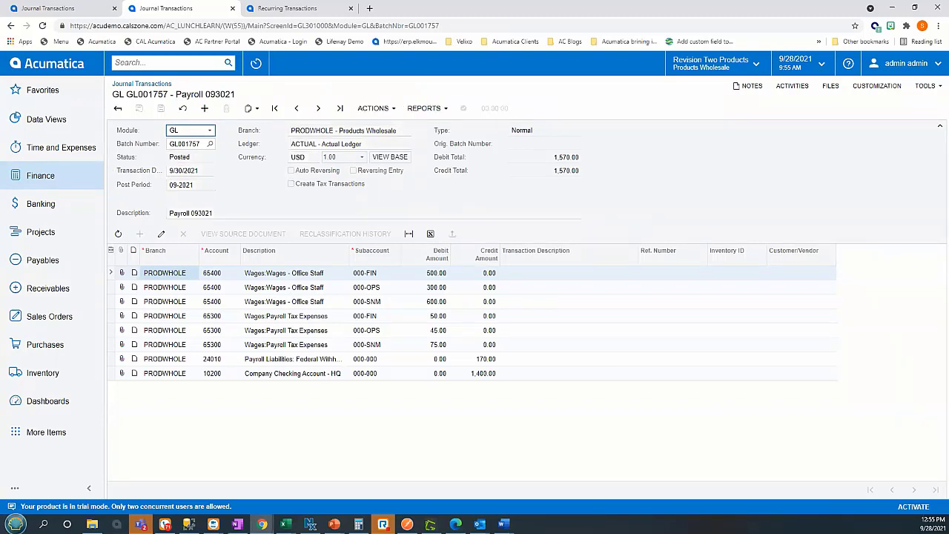
# - Examine the Company Checking Account line and its credit amount in the payroll entry
pyautogui.hotkey('alt', 'Tab')
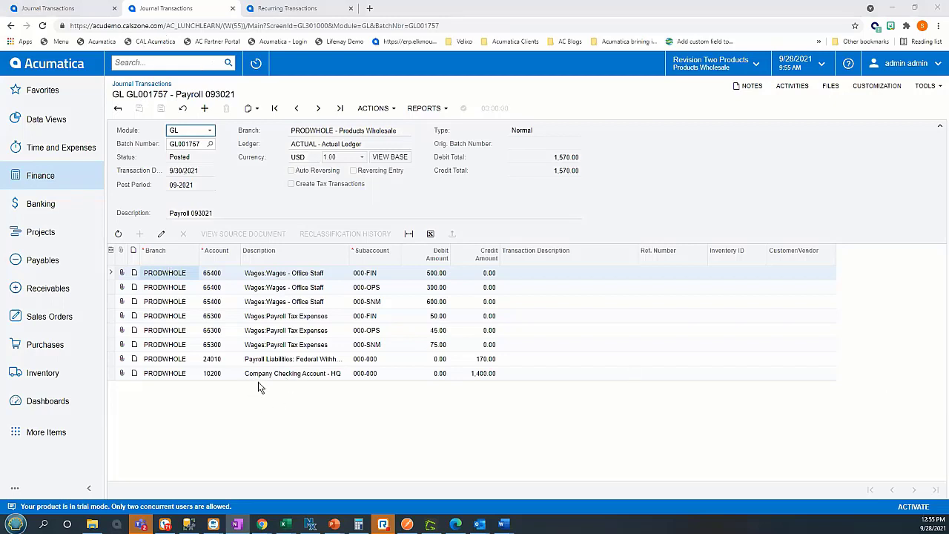
pyautogui.click(114, 375)
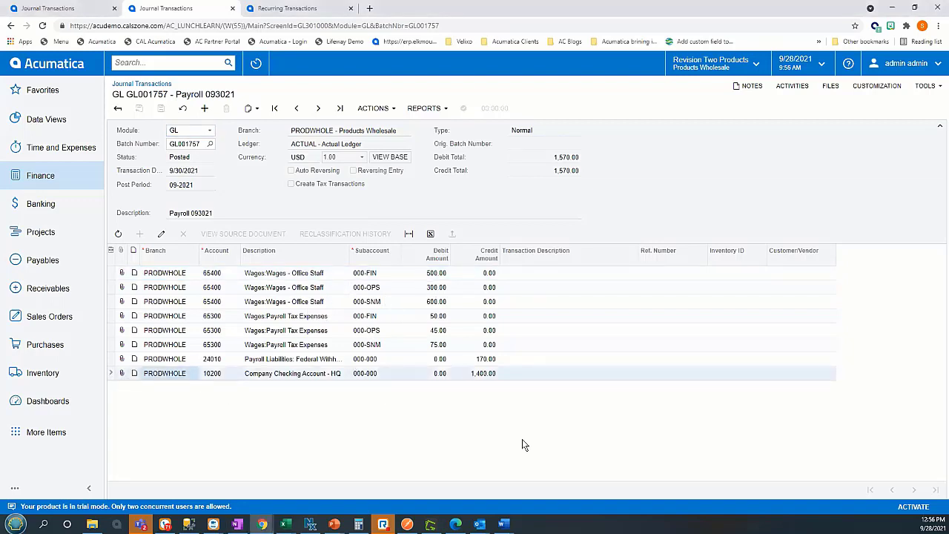
pyautogui.click(488, 375)
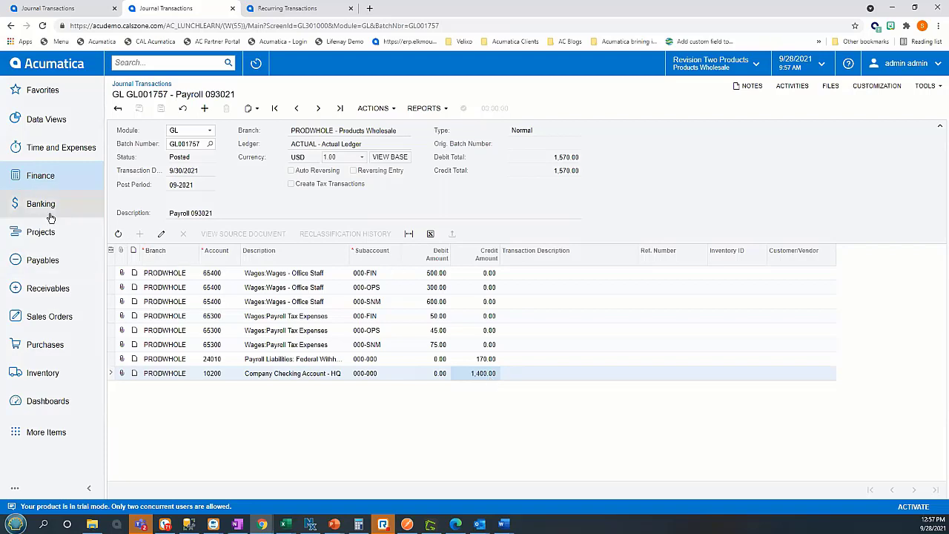
# - Create a new journal voucher and add a transaction line with the AP (AP Bill Entry) transaction code
pyautogui.click(48, 184)
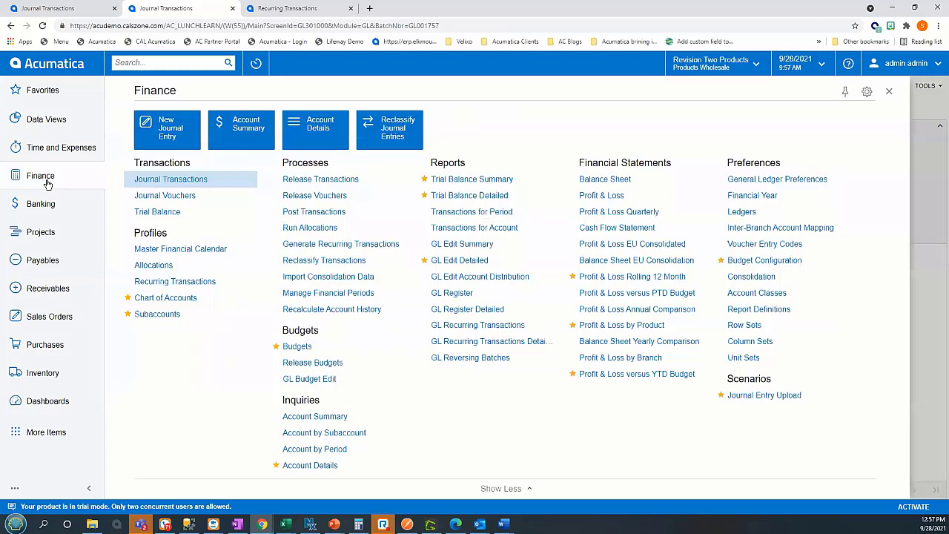
pyautogui.click(163, 196)
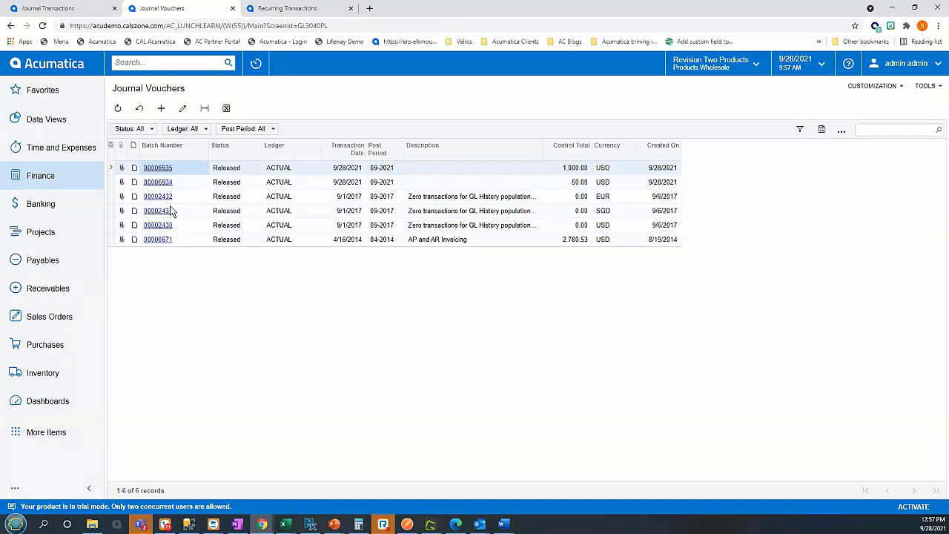
pyautogui.click(160, 108)
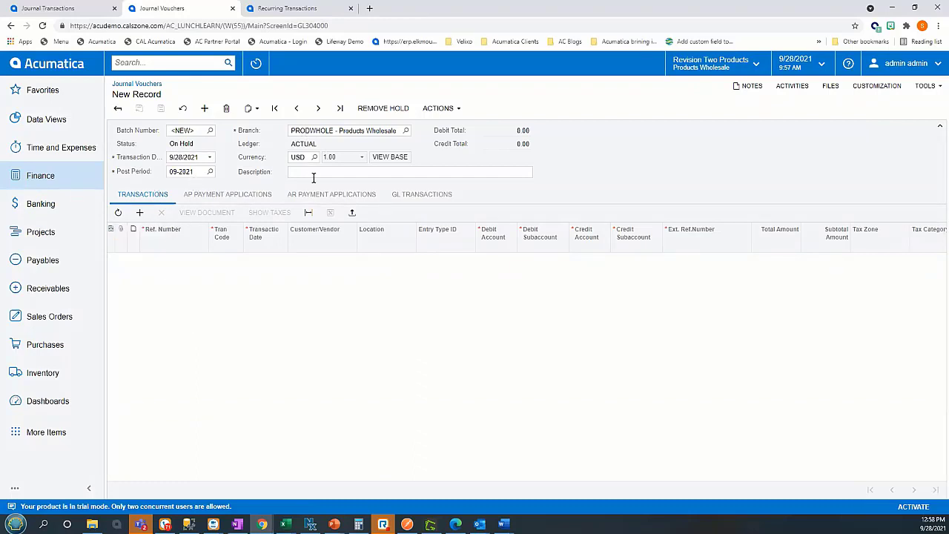
pyautogui.click(139, 212)
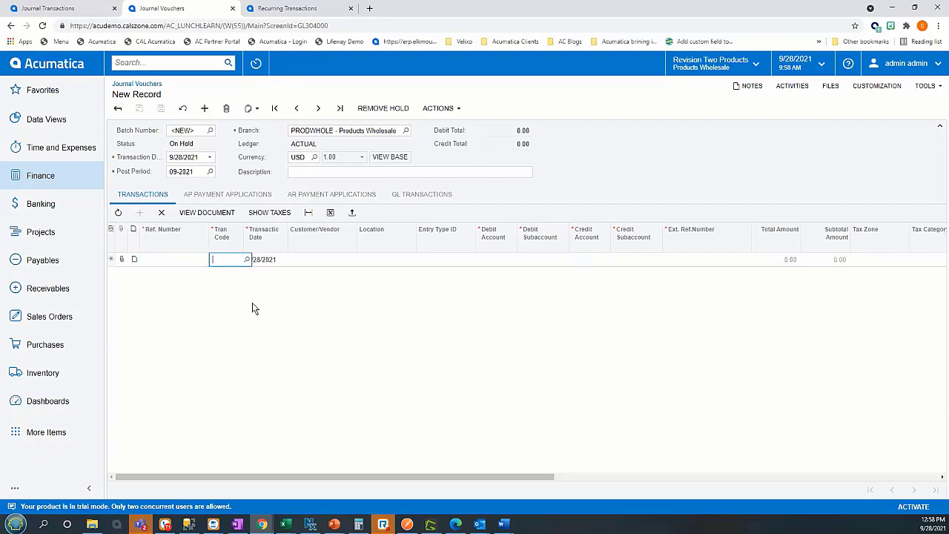
pyautogui.click(247, 259)
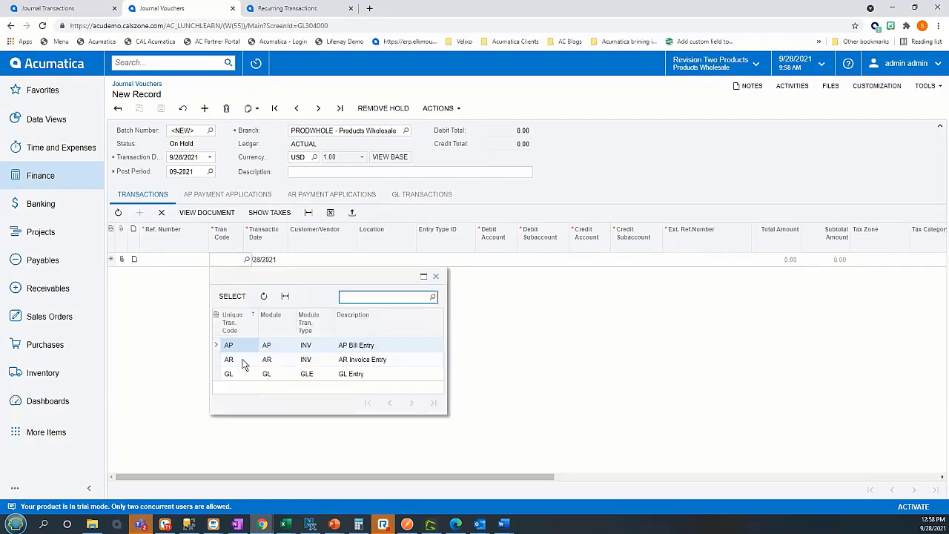
pyautogui.click(354, 348)
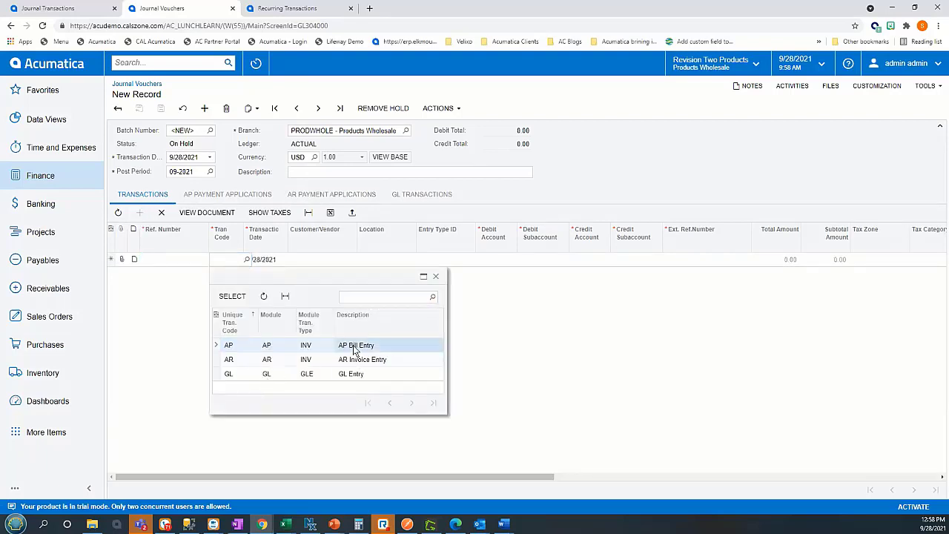
pyautogui.doubleClick(354, 347)
# - Choose AACUSTOMER as the vendor on the AP line and check the line's debit account
pyautogui.click(345, 261)
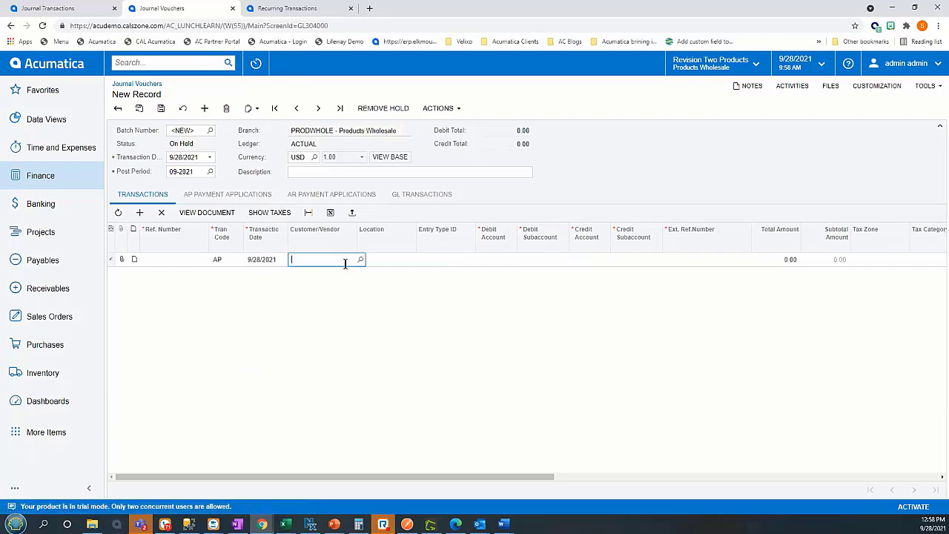
pyautogui.click(359, 259)
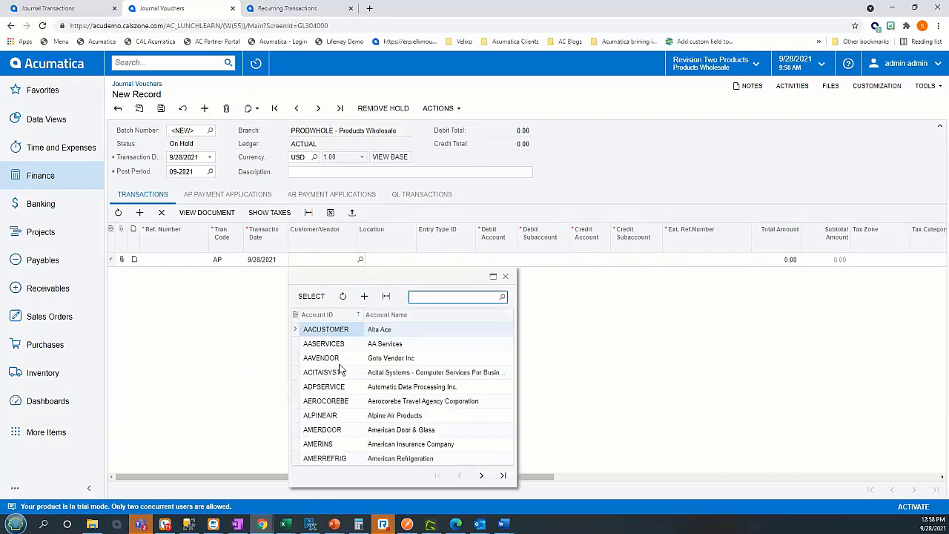
pyautogui.doubleClick(328, 331)
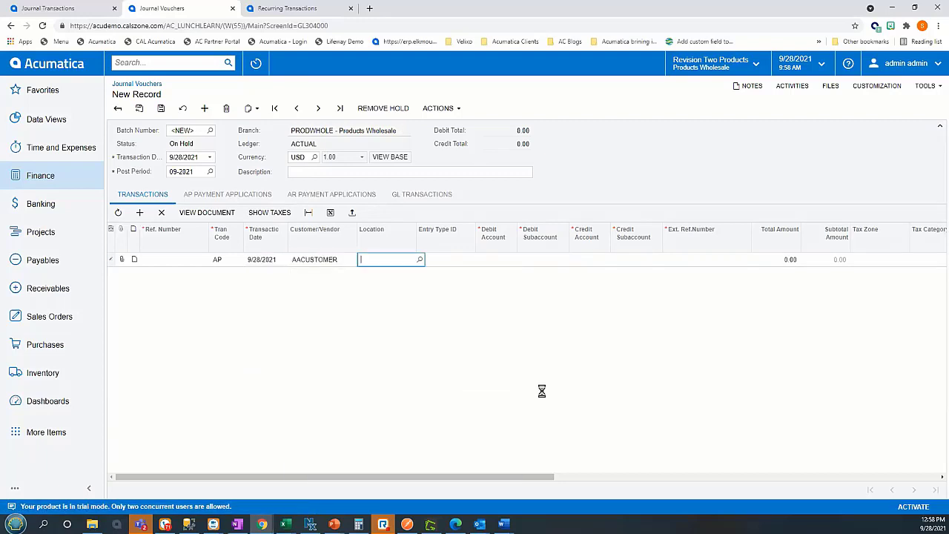
pyautogui.click(489, 261)
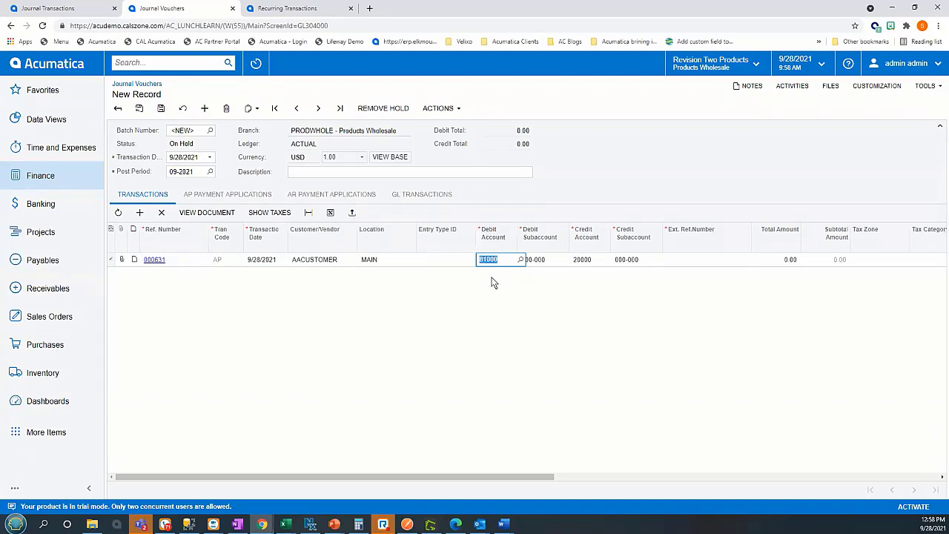
pyautogui.click(311, 260)
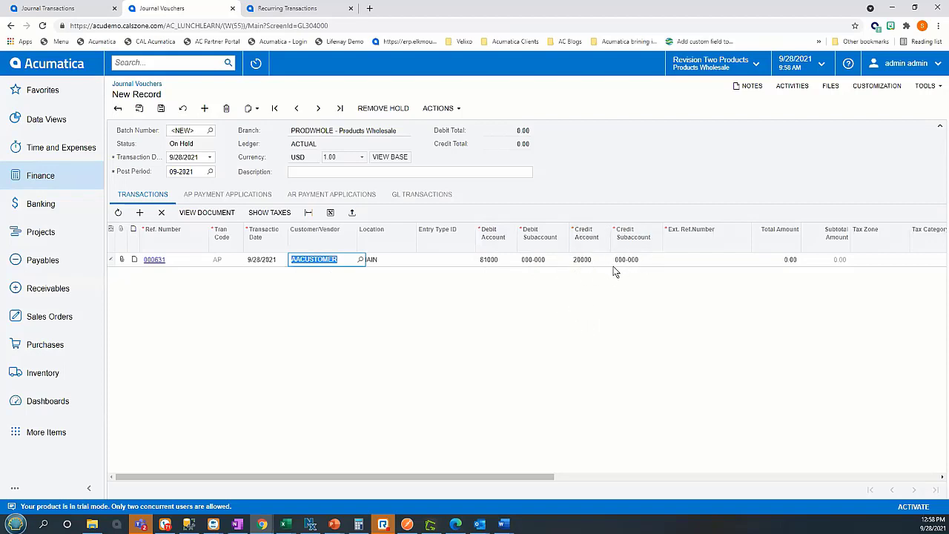
# - Enter external reference number 123113 on the AP line, remove the voucher's hold, and release it
pyautogui.click(685, 260)
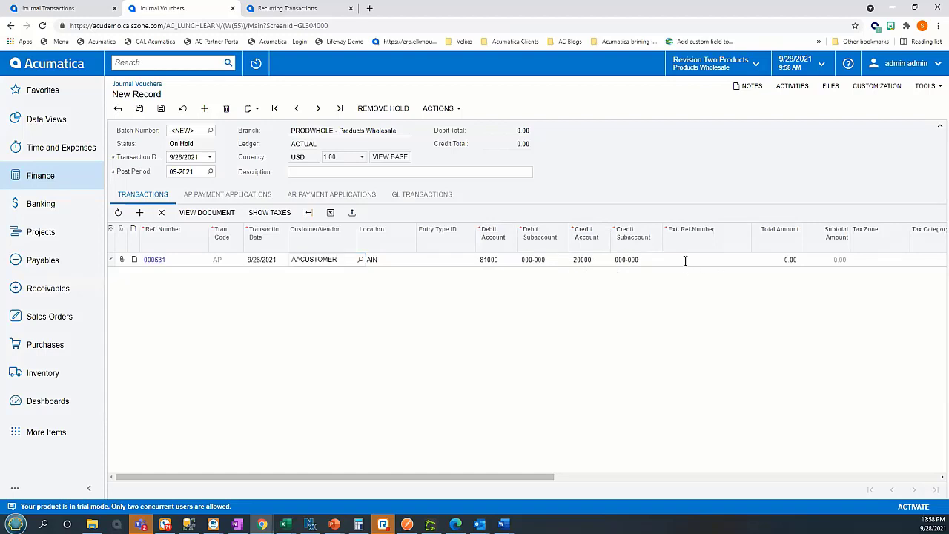
pyautogui.write('123113')
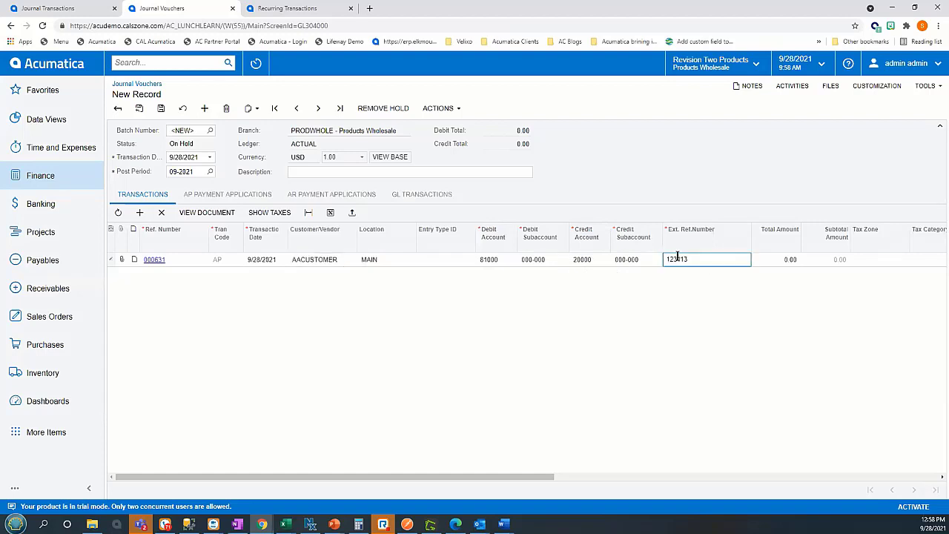
pyautogui.click(380, 110)
pyautogui.click(368, 109)
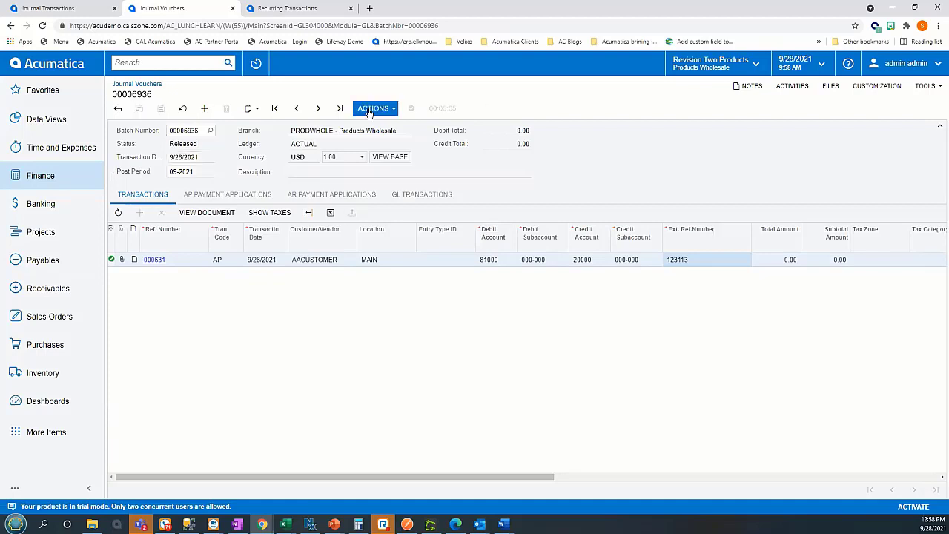
# - Open the newest AACUSTOMER bill from the open Bills and Adjustments documents, review its details, and return to the list
pyautogui.click(46, 260)
pyautogui.click(165, 180)
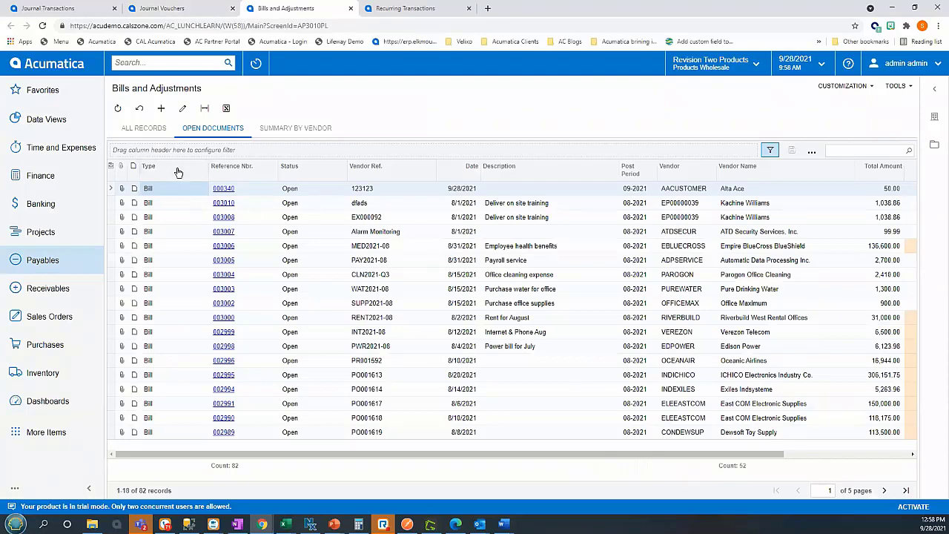
pyautogui.click(223, 190)
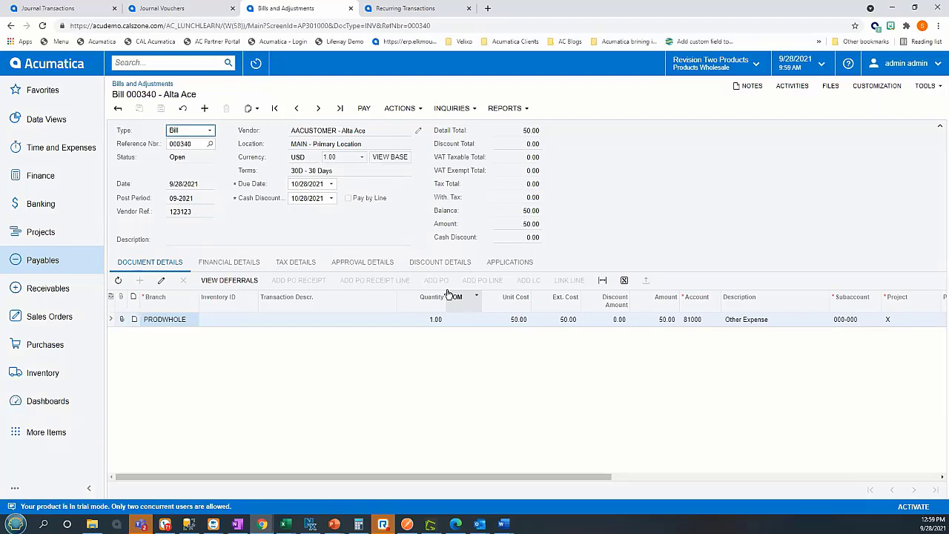
pyautogui.click(117, 109)
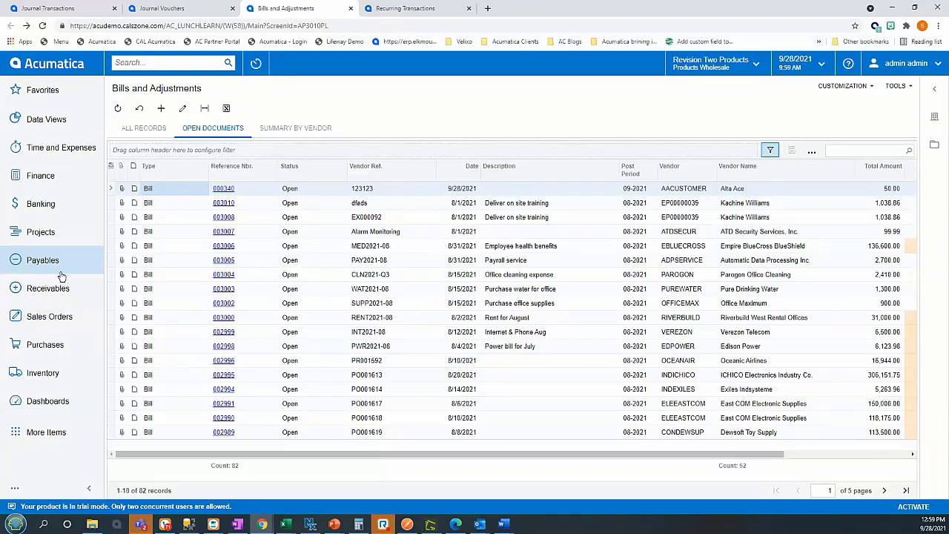
# - Find the Reclassify Transactions process and load the PRODWHOLE transactions of account 62900 - Rent or Lease Expense for period 09-2021
pyautogui.click(140, 63)
pyautogui.write('reclass')
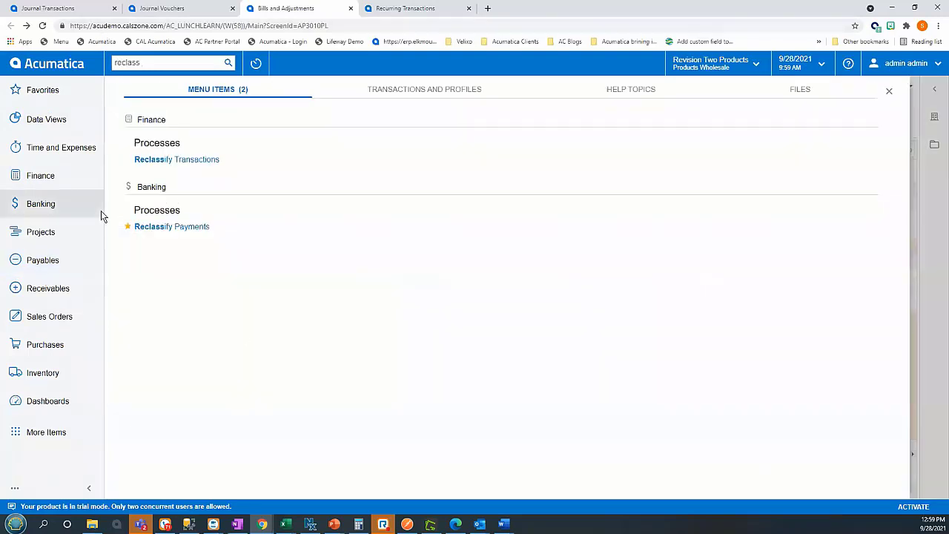
pyautogui.click(184, 161)
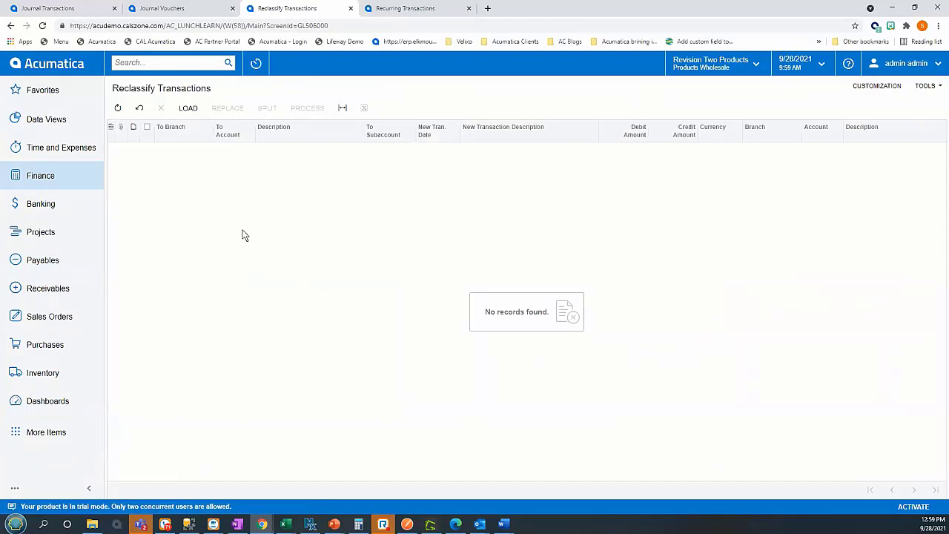
pyautogui.click(188, 108)
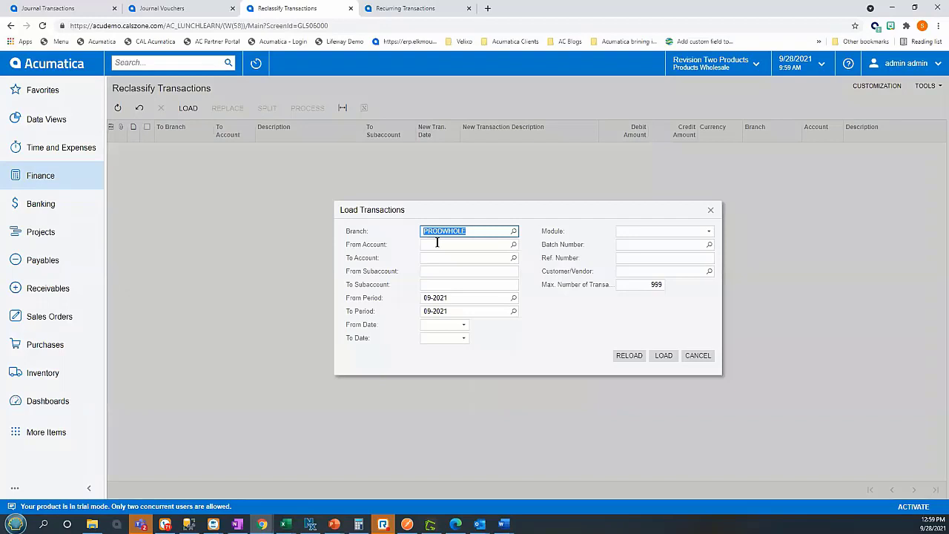
pyautogui.click(438, 244)
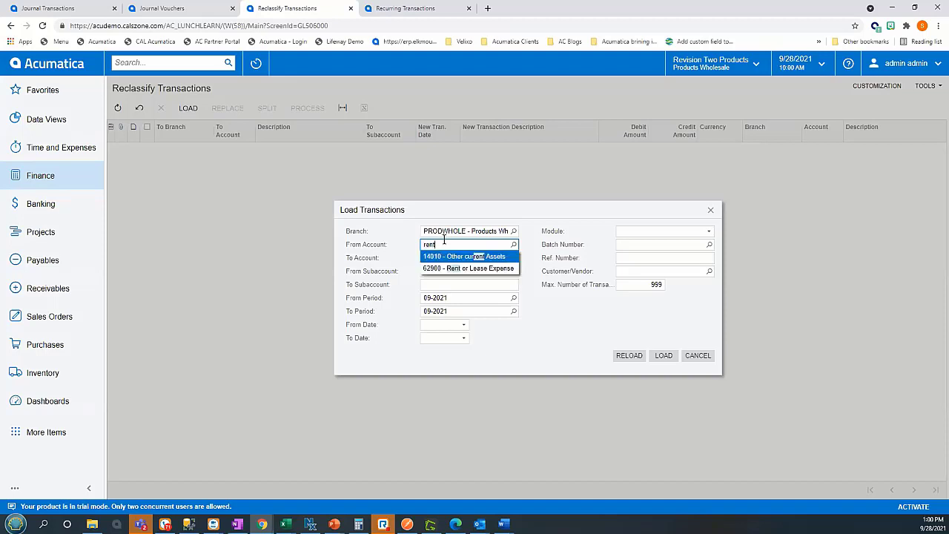
pyautogui.click(438, 270)
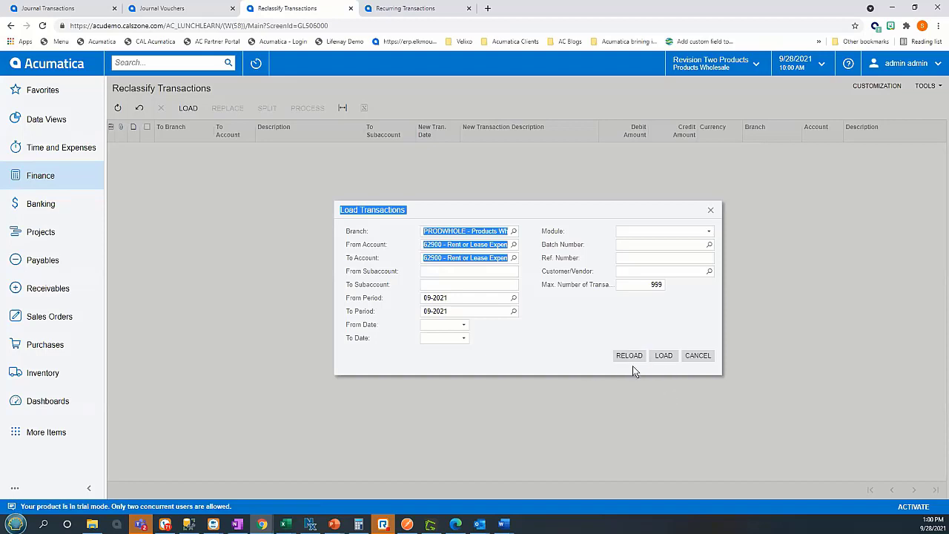
pyautogui.click(663, 355)
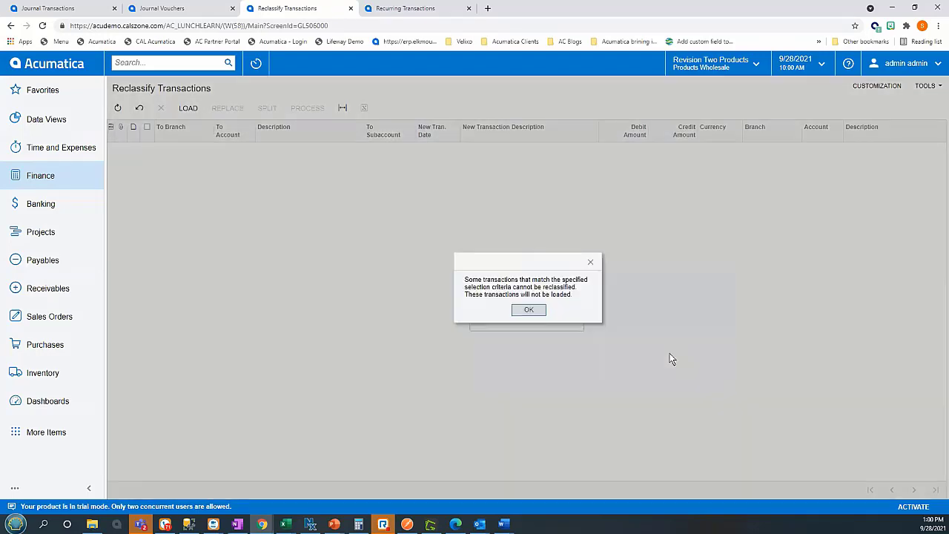
pyautogui.click(526, 309)
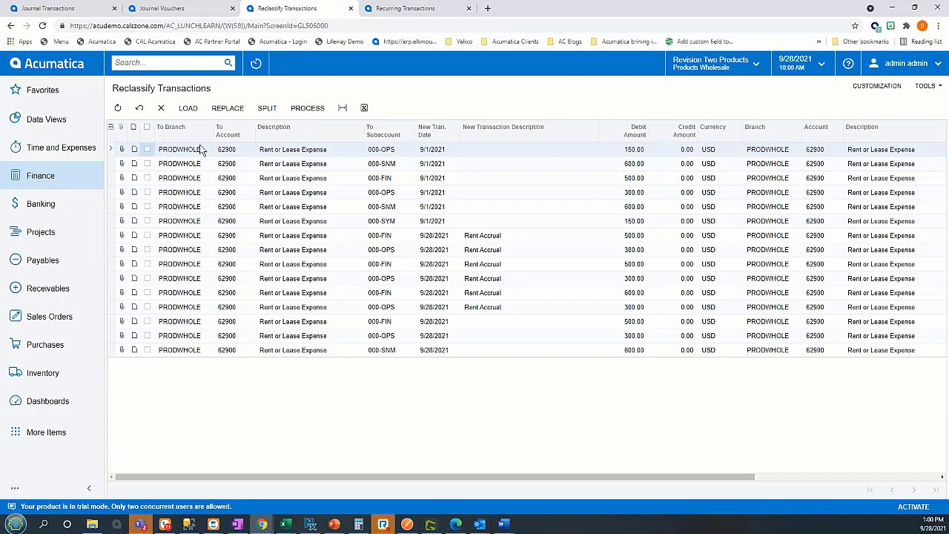
# - Change the first rent transaction's destination subaccount to 000-WHS and process its reclassification
pyautogui.click(389, 152)
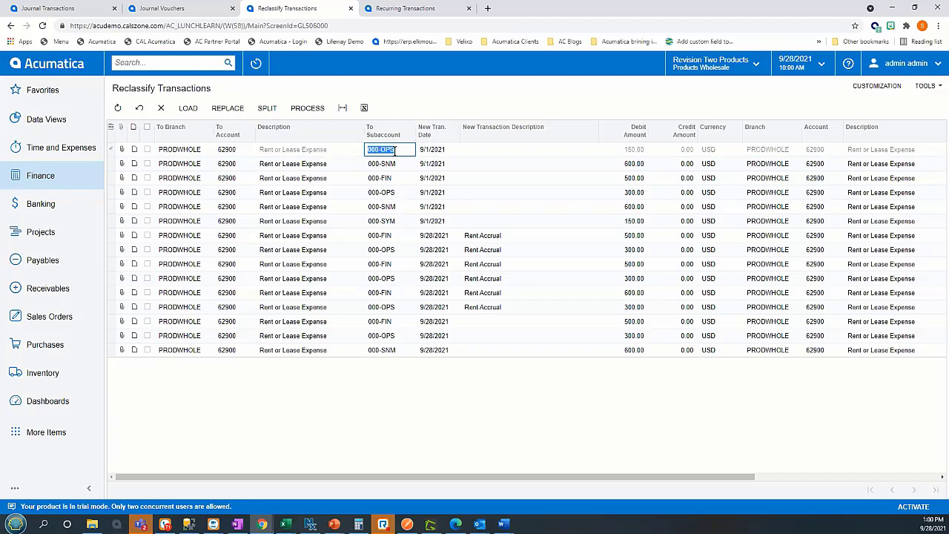
pyautogui.doubleClick(393, 149)
pyautogui.press('F3')
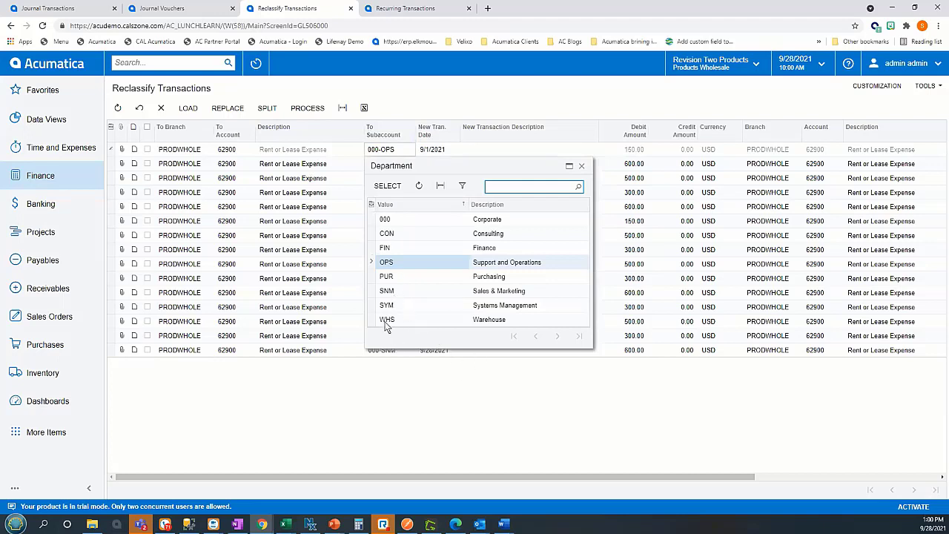
pyautogui.doubleClick(386, 320)
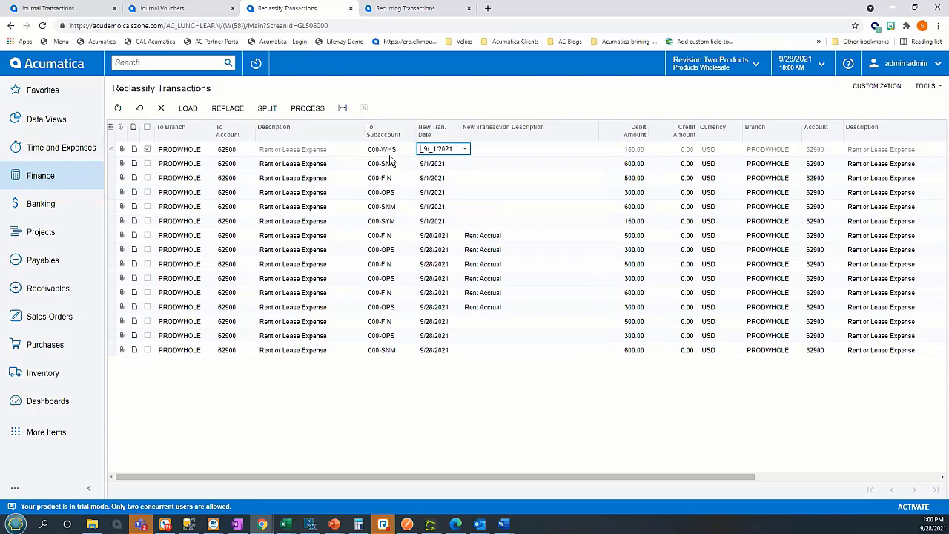
pyautogui.click(230, 152)
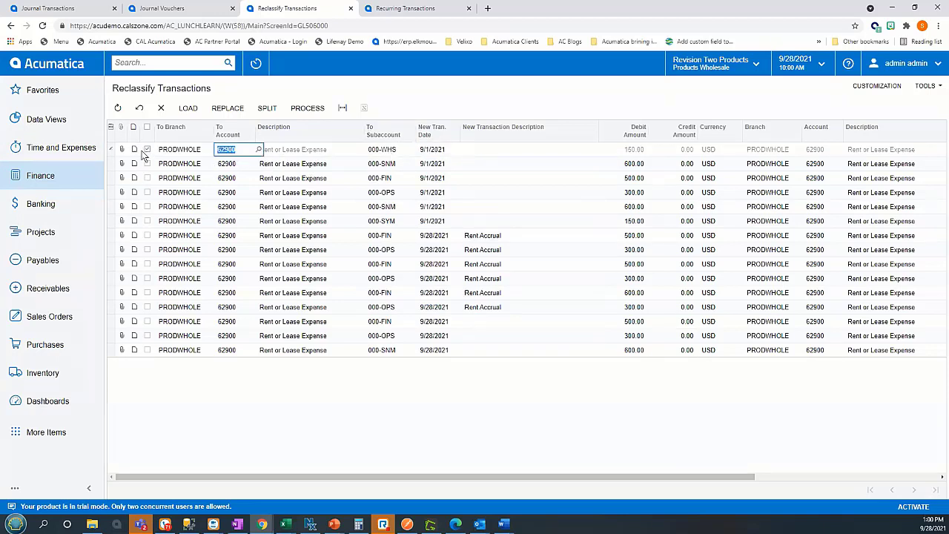
pyautogui.click(305, 108)
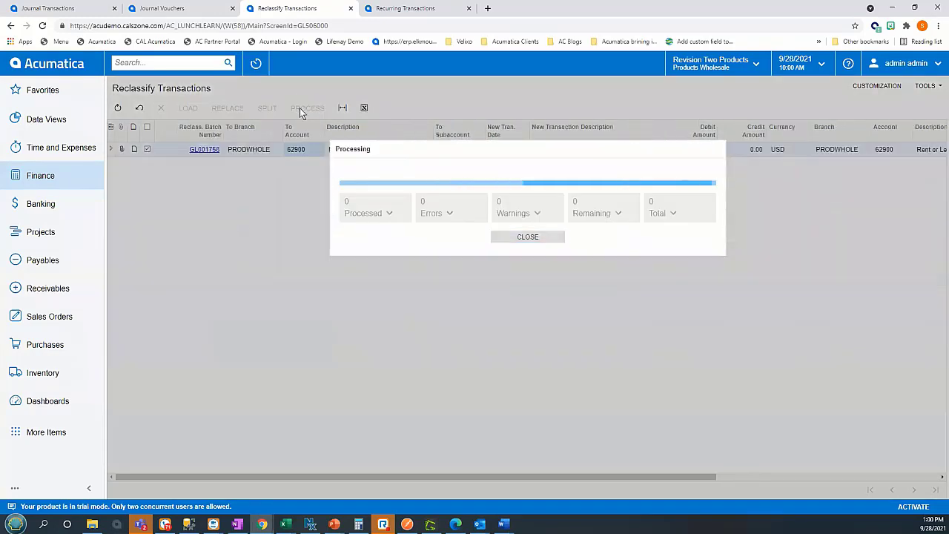
pyautogui.click(527, 237)
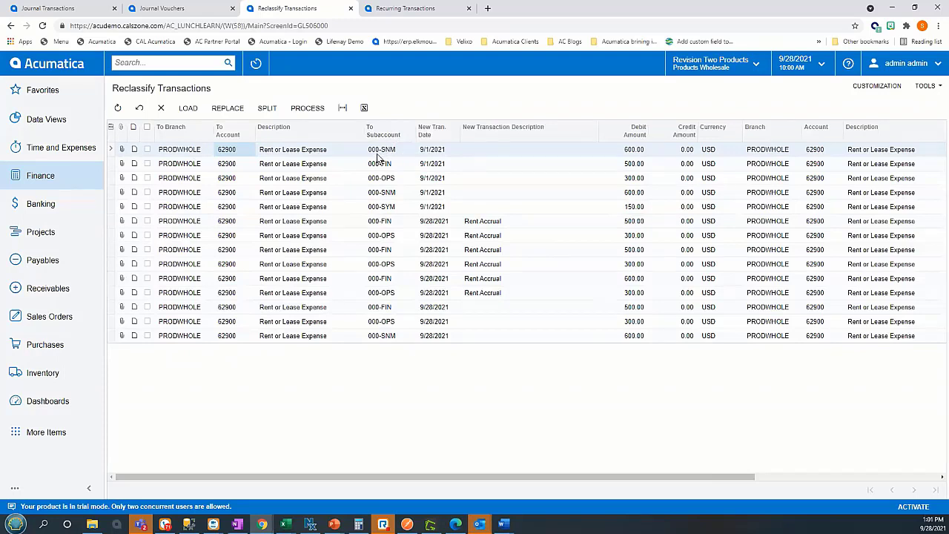
# - Change the destination account of the first remaining rent transaction to 62950 (Repairs) and process its reclassification
pyautogui.click(237, 150)
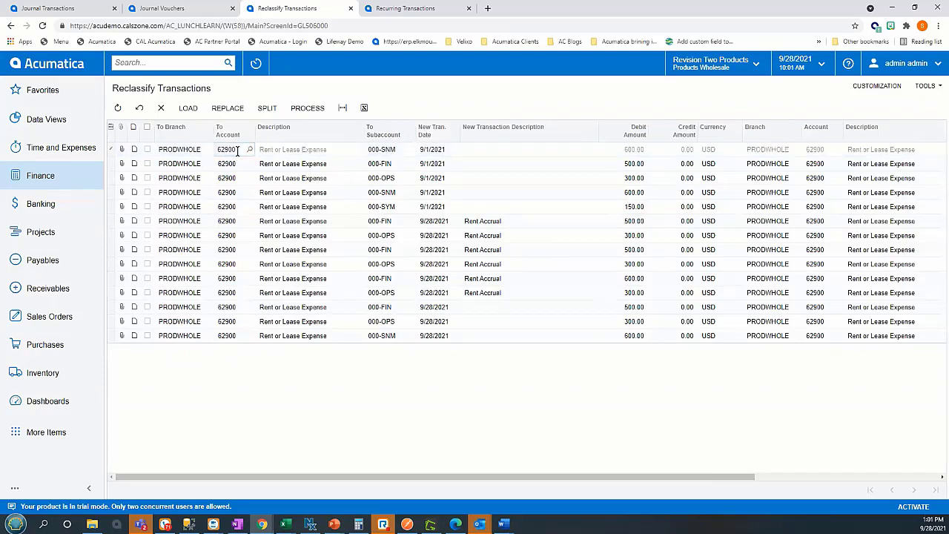
pyautogui.click(249, 149)
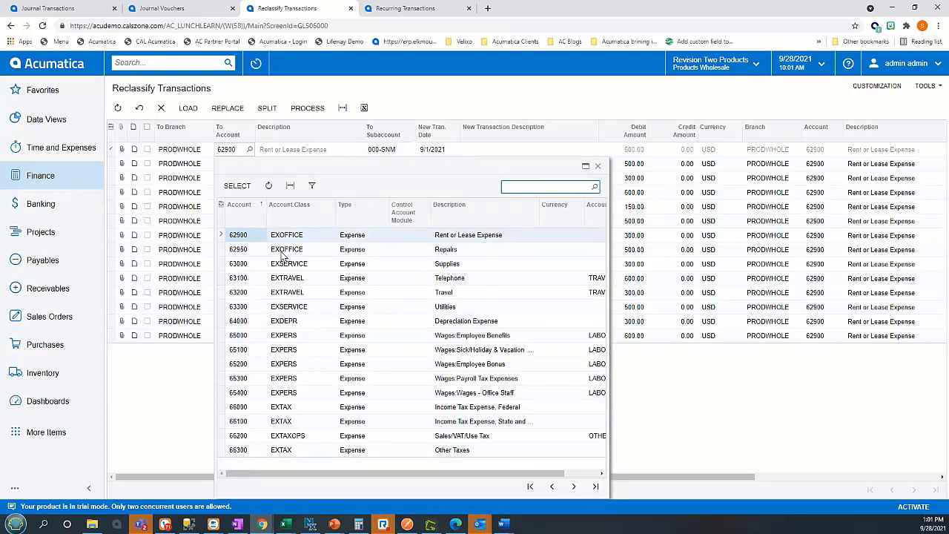
pyautogui.doubleClick(245, 255)
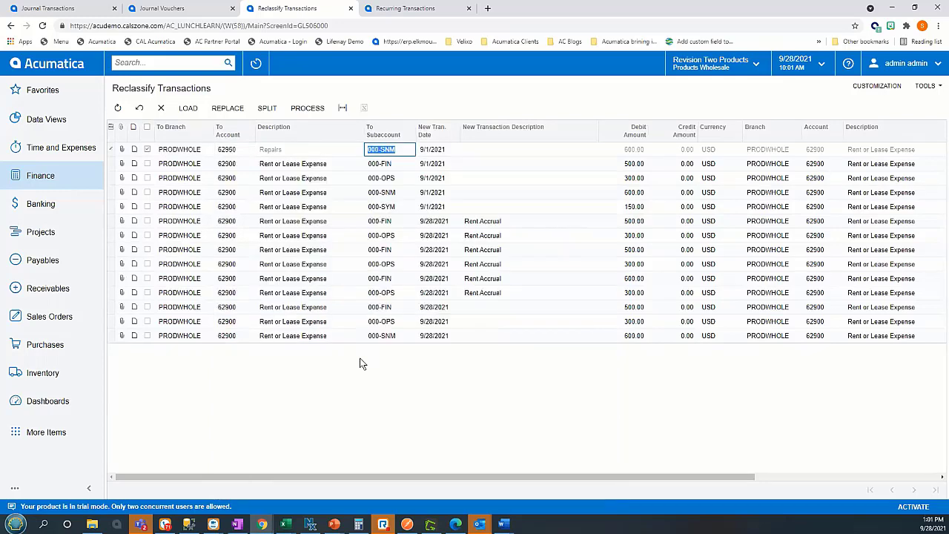
pyautogui.click(292, 106)
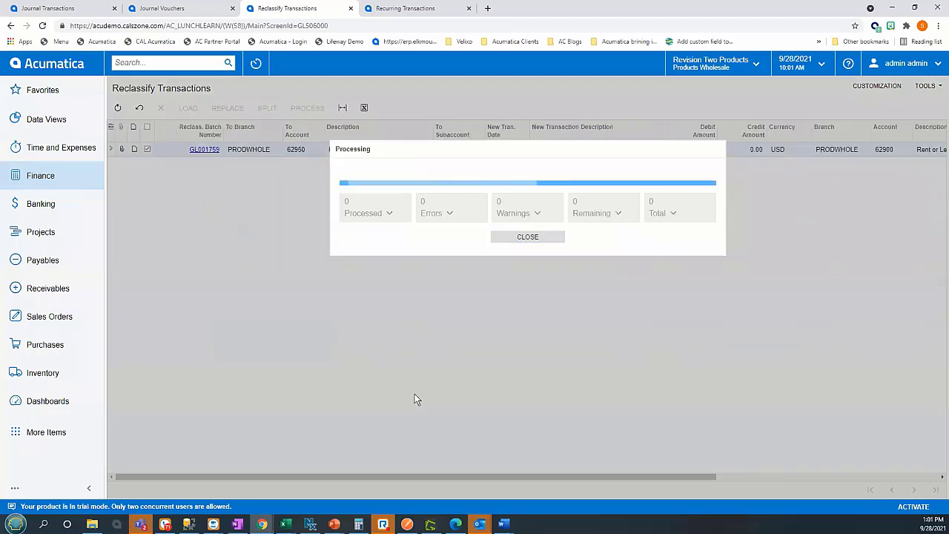
pyautogui.click(510, 237)
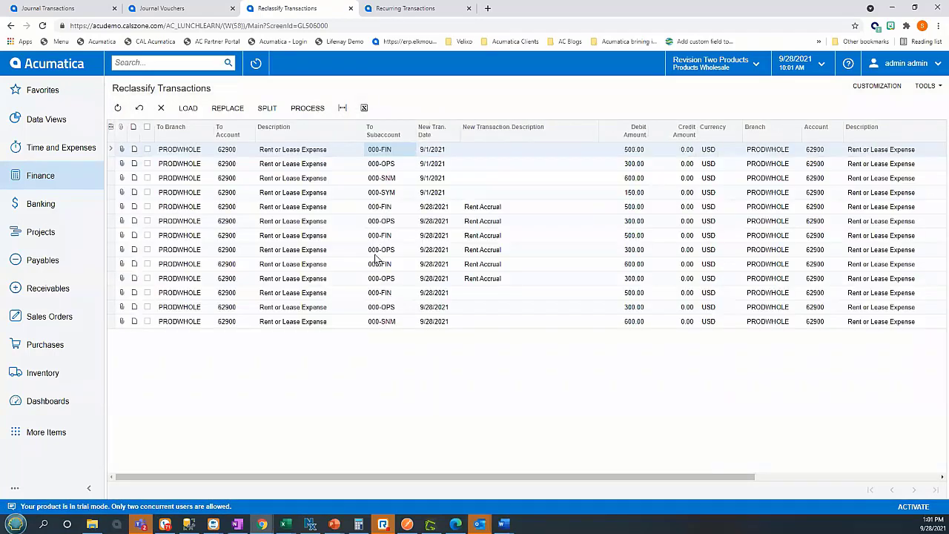
# - Open reclassification batch GL001758 from the Journal Transactions list and release it
pyautogui.click(46, 178)
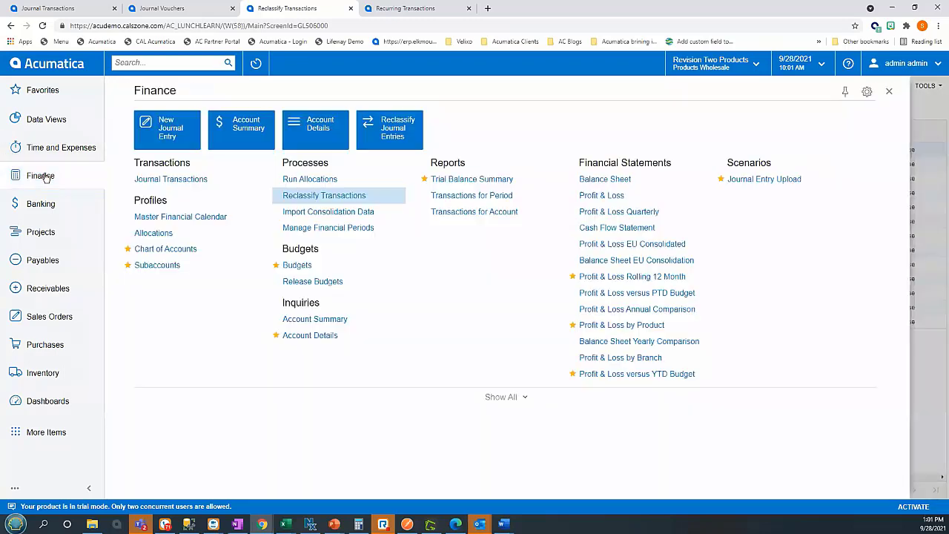
pyautogui.click(144, 180)
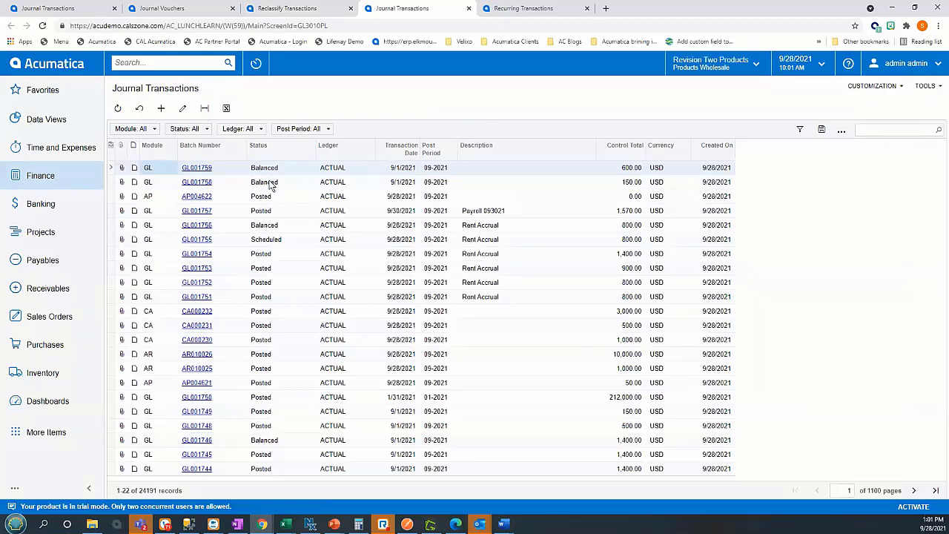
pyautogui.click(202, 184)
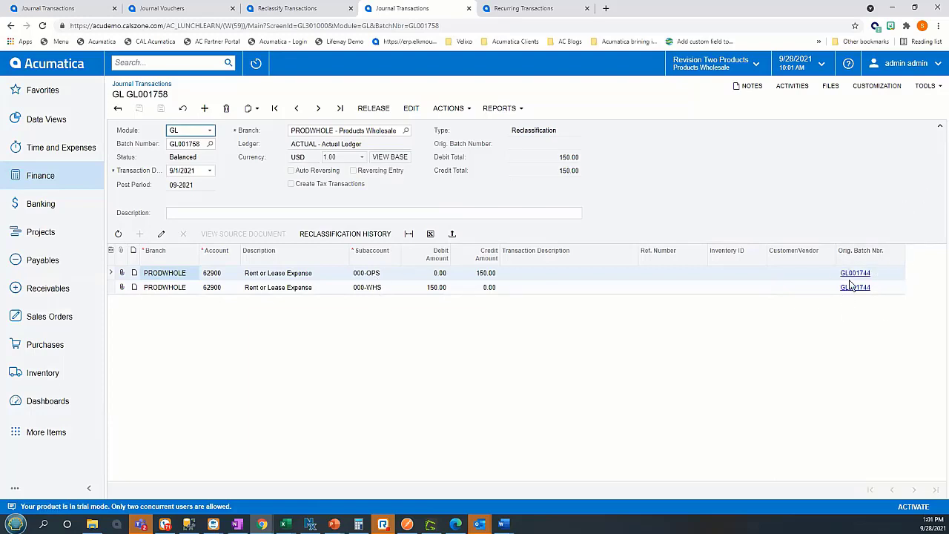
pyautogui.click(374, 108)
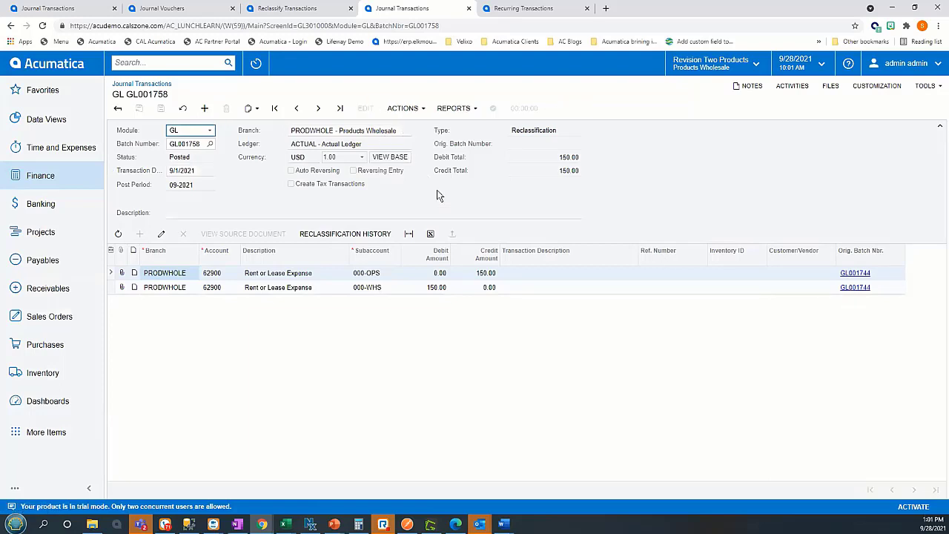
# - Display the Account Details inquiry for account 62900, Rent or Lease Expense
pyautogui.click(42, 179)
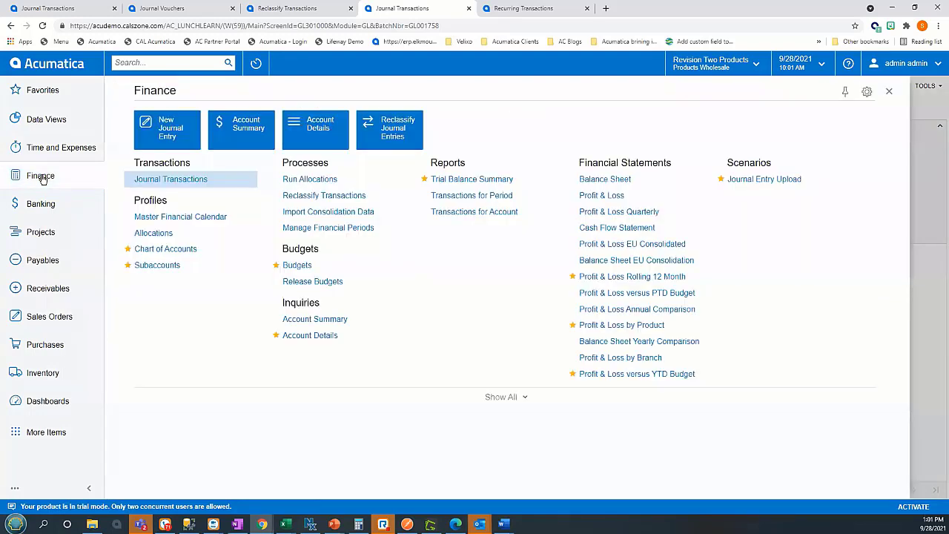
pyautogui.click(309, 337)
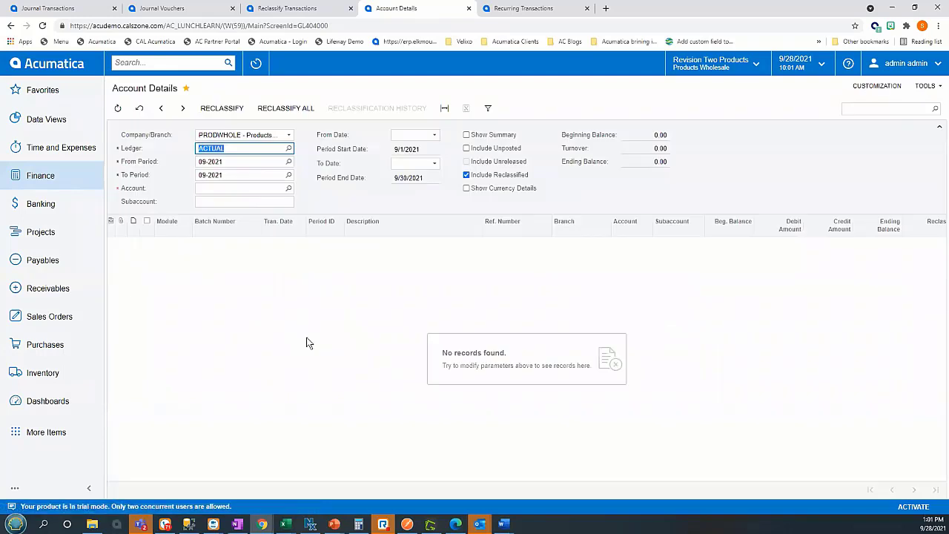
pyautogui.click(289, 189)
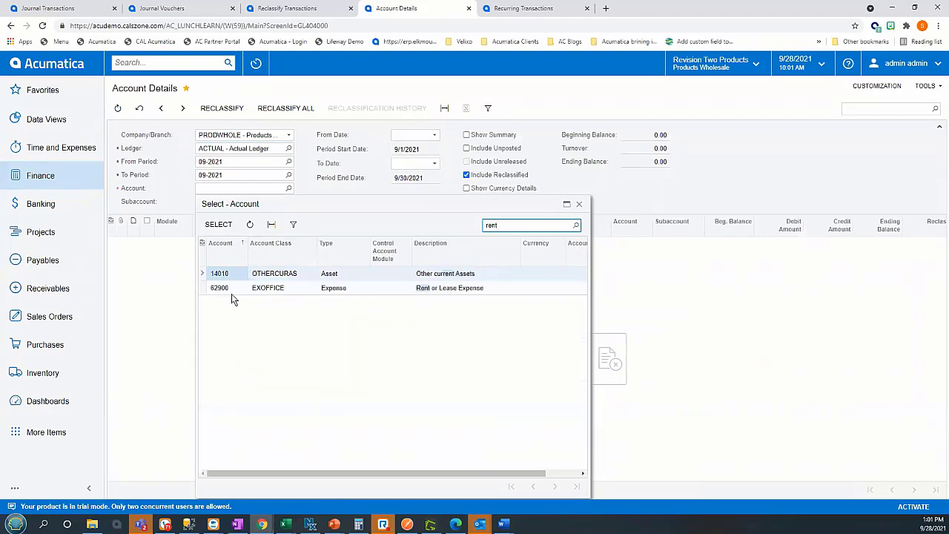
pyautogui.doubleClick(222, 288)
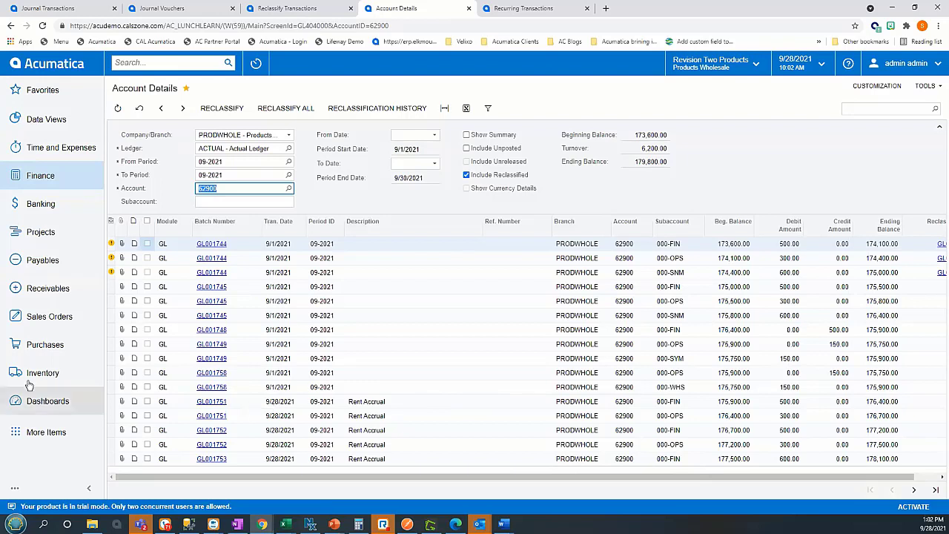
# - Send only the 000-FIN line of batch GL001745 from Account Details to reclassification and split that transaction
pyautogui.click(147, 286)
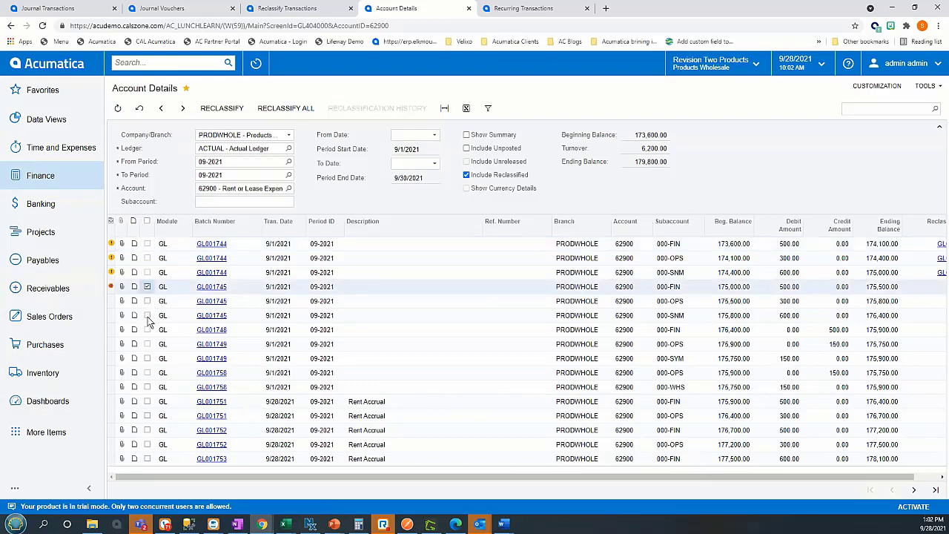
pyautogui.click(147, 315)
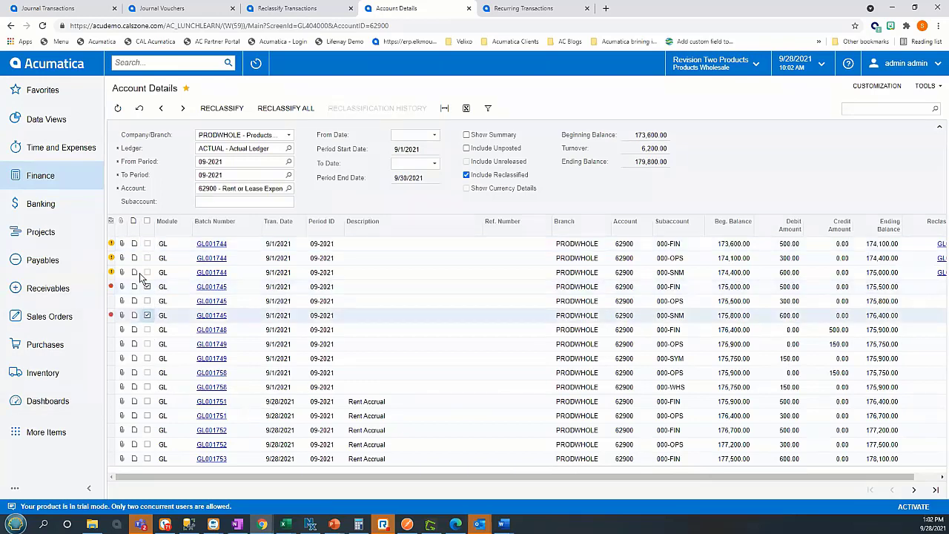
pyautogui.click(222, 109)
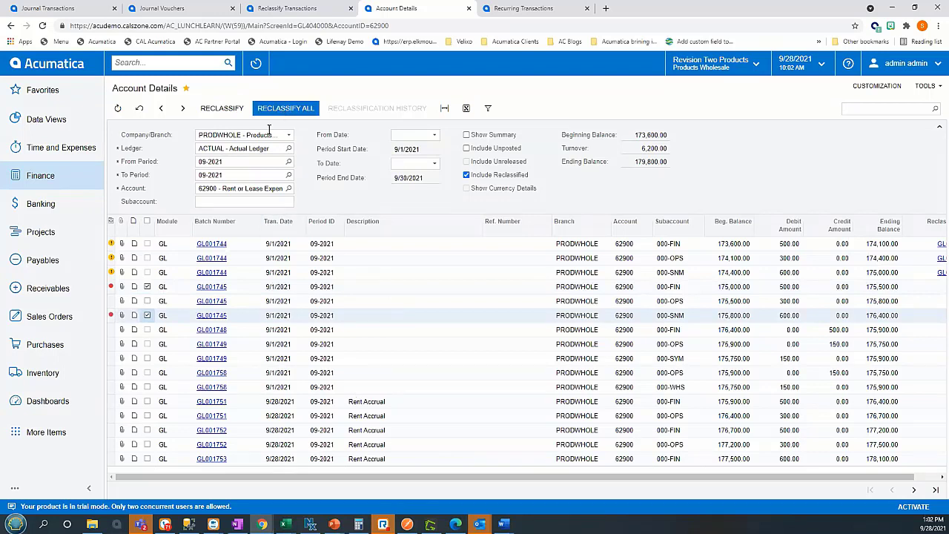
pyautogui.click(148, 315)
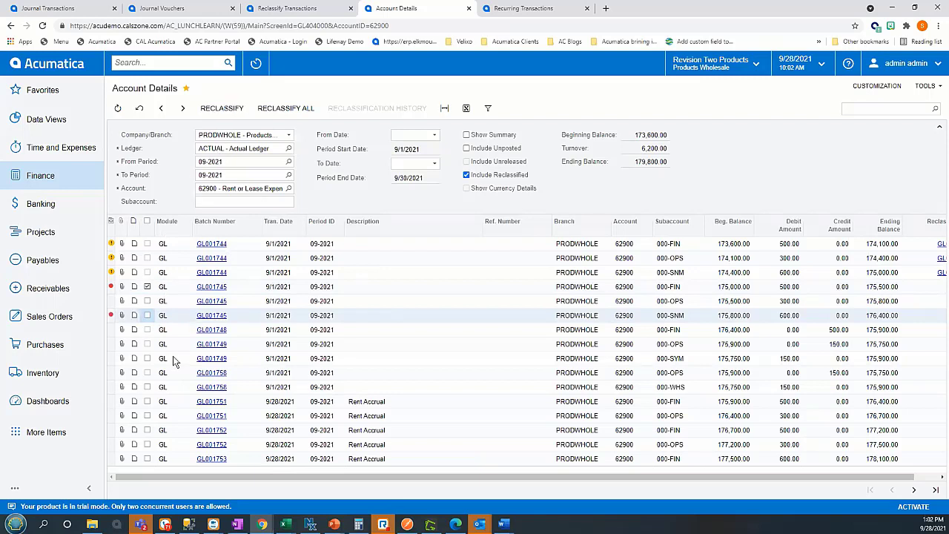
pyautogui.click(211, 109)
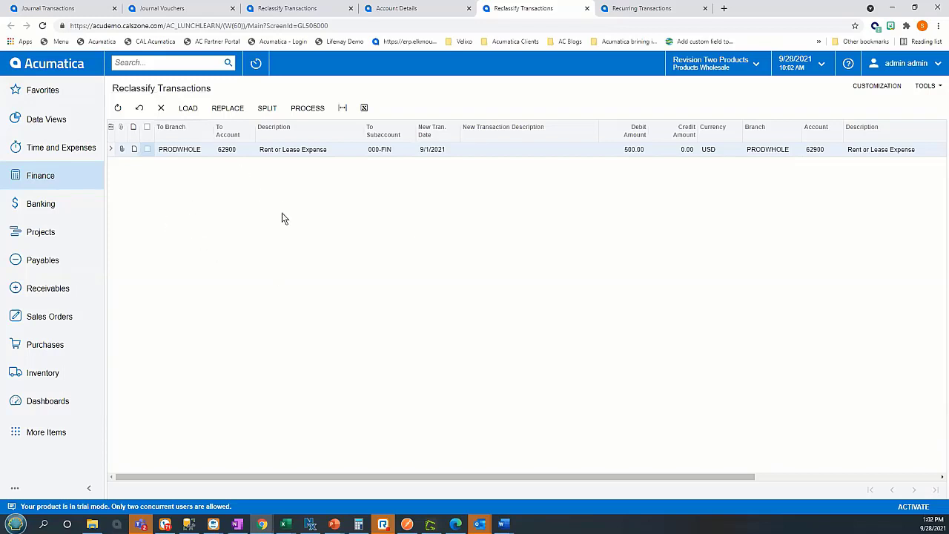
pyautogui.click(267, 109)
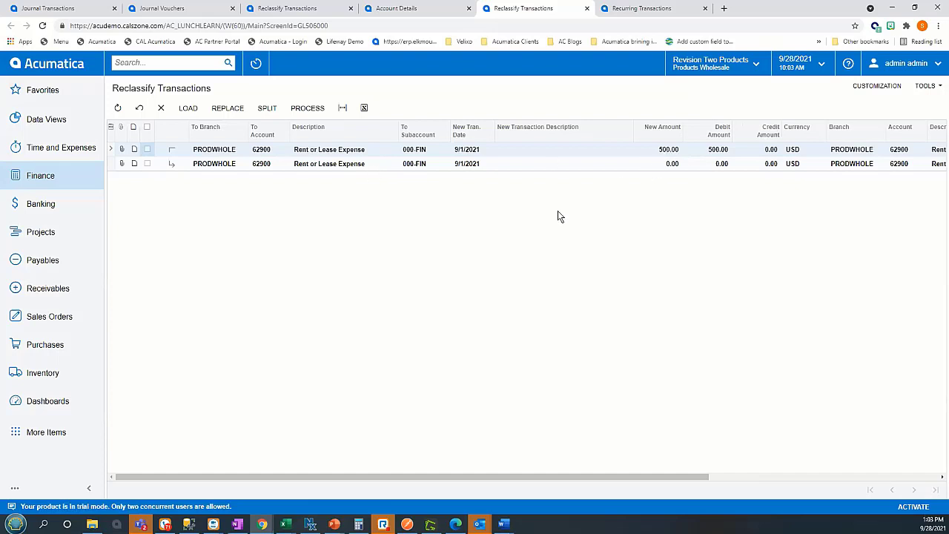
# - Assign the new split line of the rent transaction to subaccount 000-OPS with an amount of 150.00
pyautogui.click(428, 165)
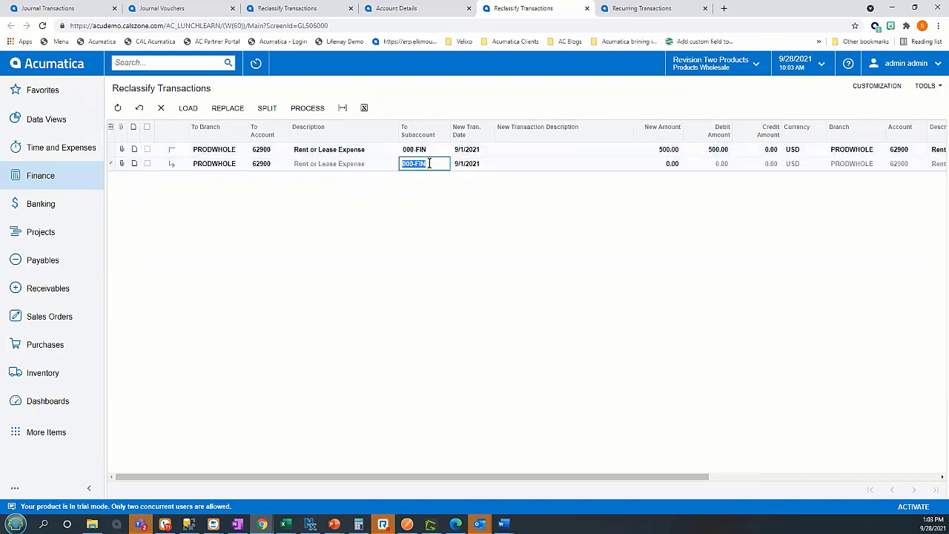
pyautogui.click(429, 163)
pyautogui.click(428, 163)
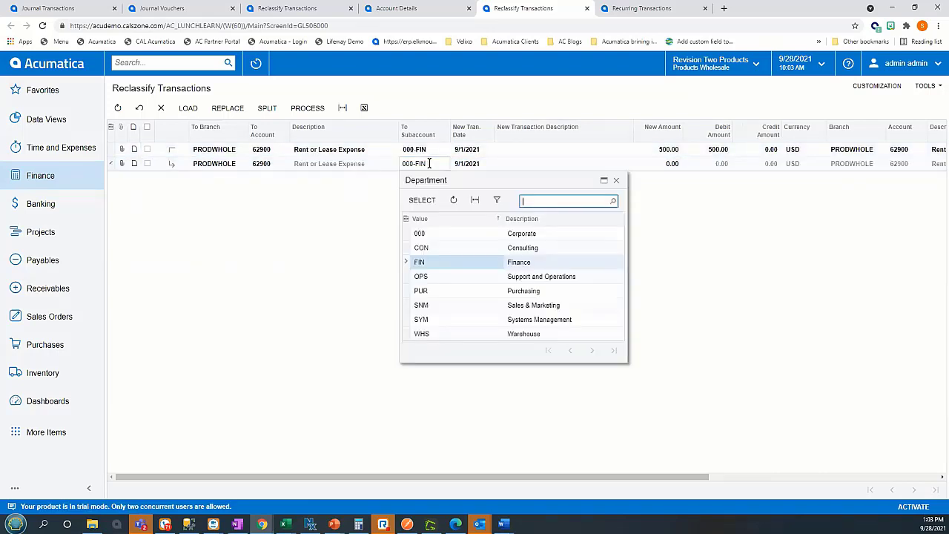
pyautogui.doubleClick(522, 280)
pyautogui.click(672, 164)
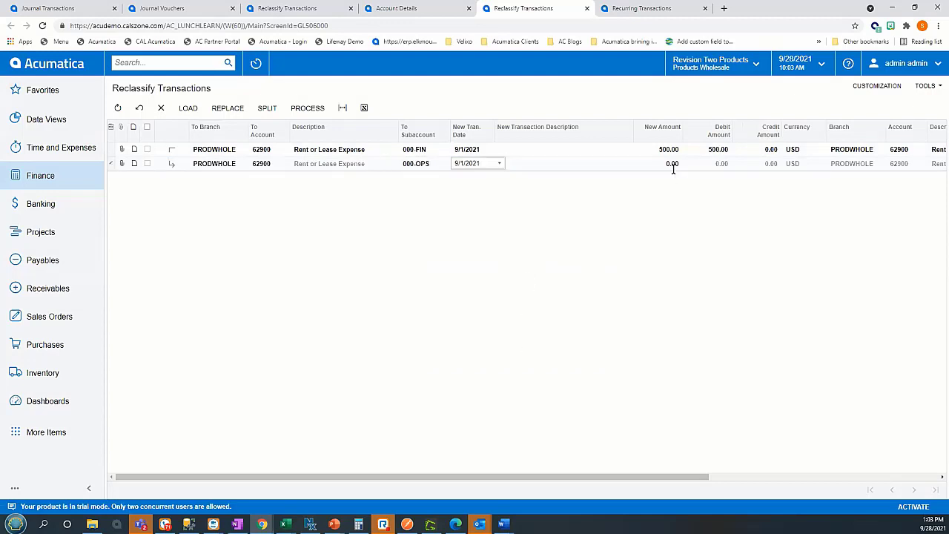
pyautogui.write('150.00')
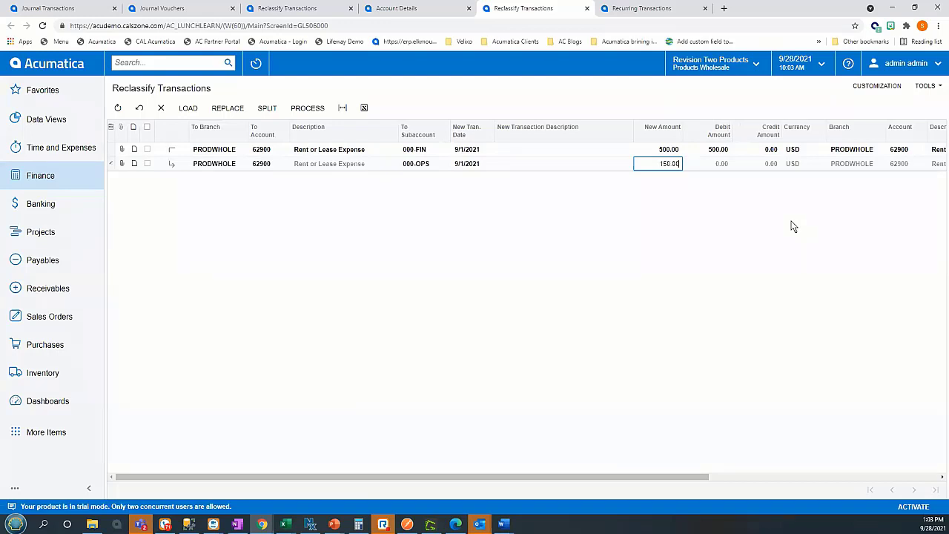
pyautogui.press('Tab')
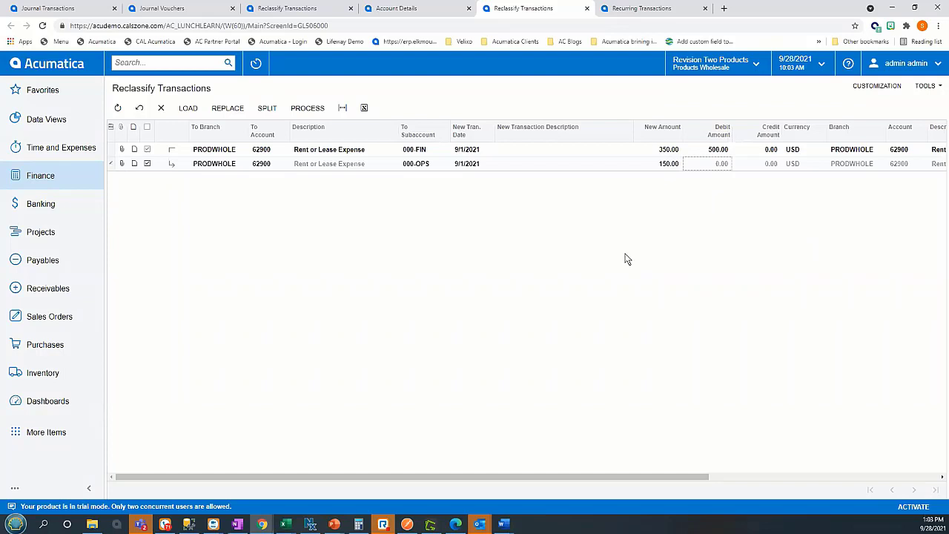
# - Process the split reclassification and open the Journal Transactions list
pyautogui.click(304, 109)
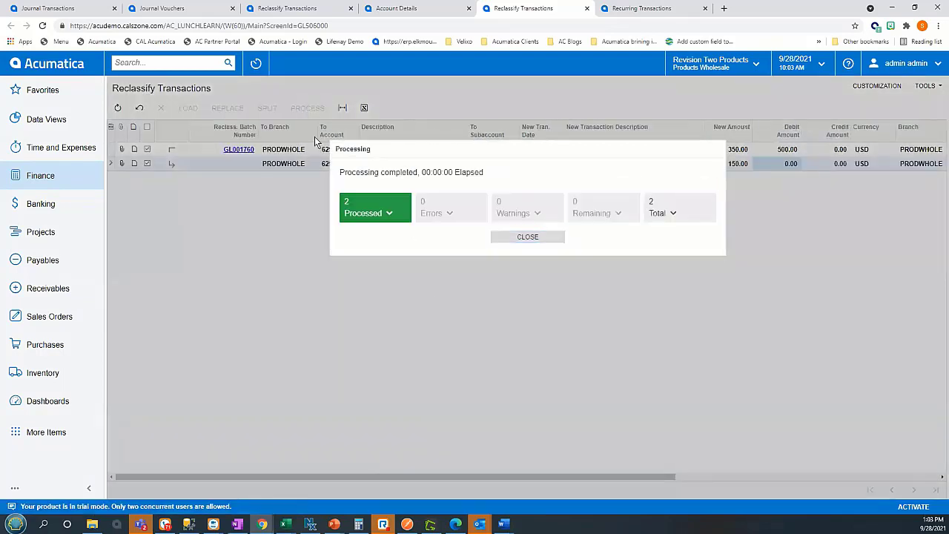
pyautogui.click(527, 237)
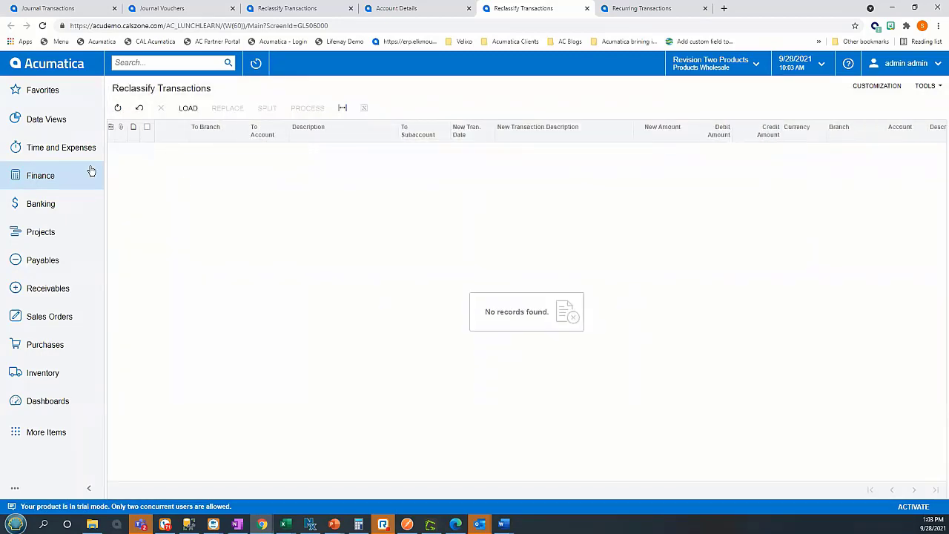
pyautogui.click(38, 178)
pyautogui.click(181, 179)
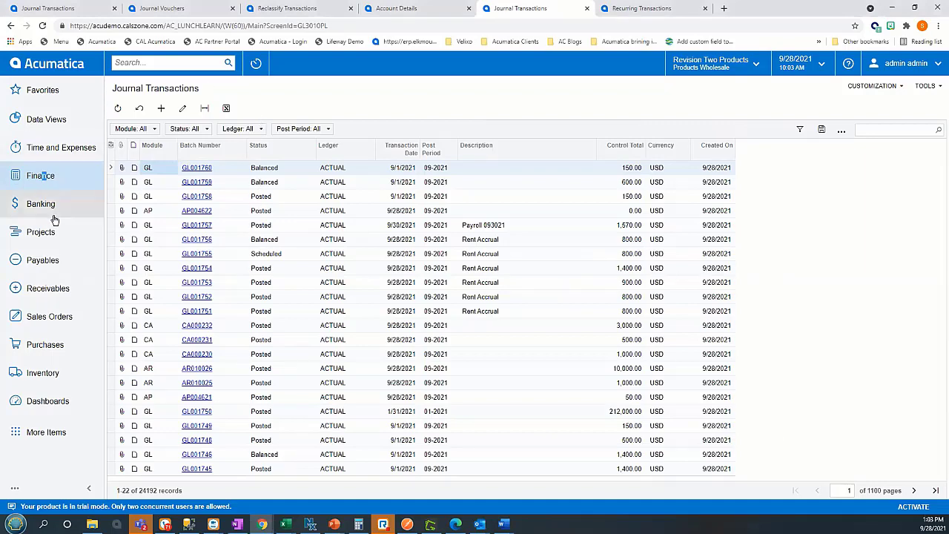
# - Run the Trial Balance Summary report for PRODWHOLE, ledger ACTUAL, financial period 09-2021
pyautogui.click(49, 178)
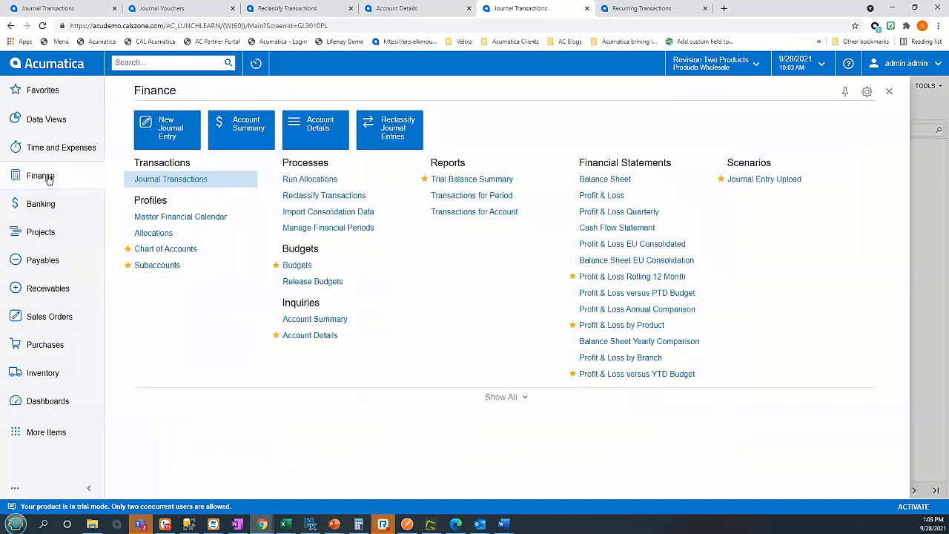
pyautogui.click(498, 396)
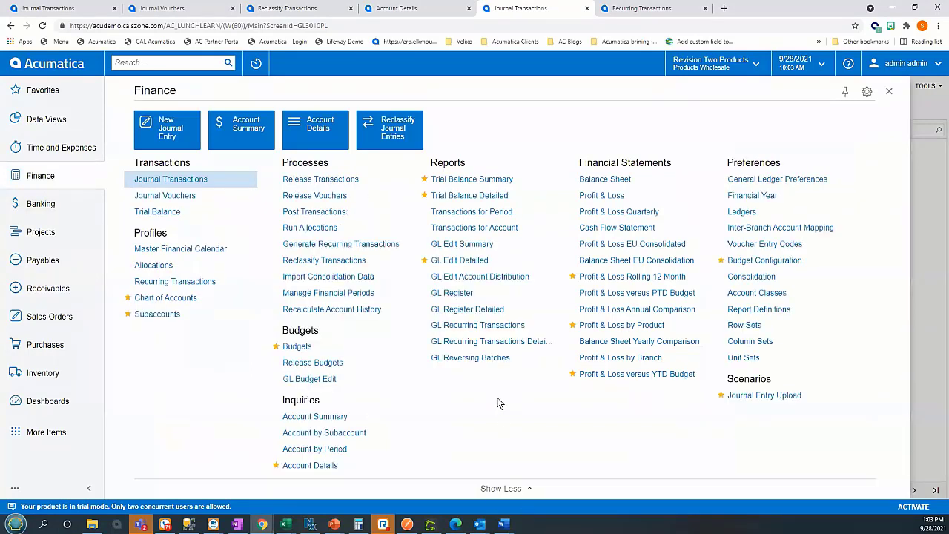
pyautogui.click(458, 179)
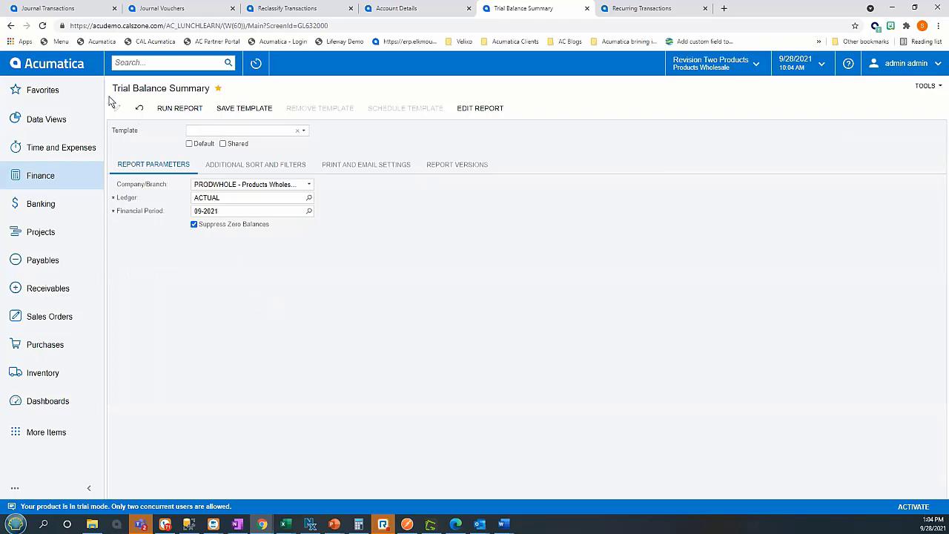
pyautogui.click(170, 108)
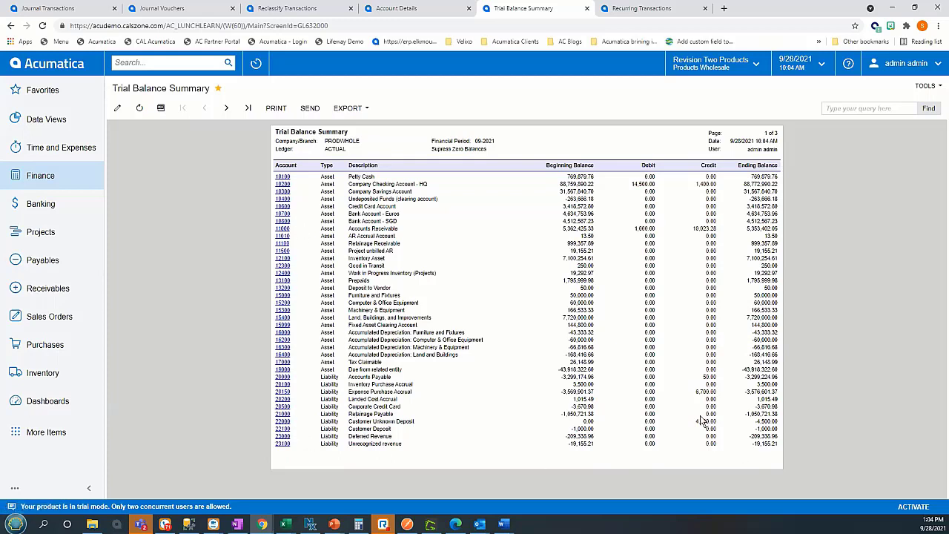
# - Drill down from account 22000 in the trial balance to batch CA000230 and its source cash entry
pyautogui.click(283, 422)
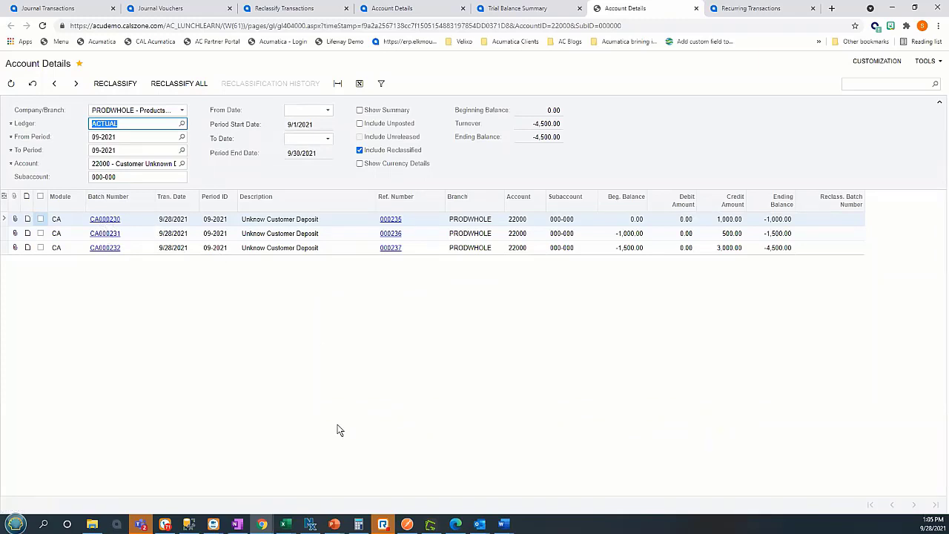
pyautogui.click(105, 220)
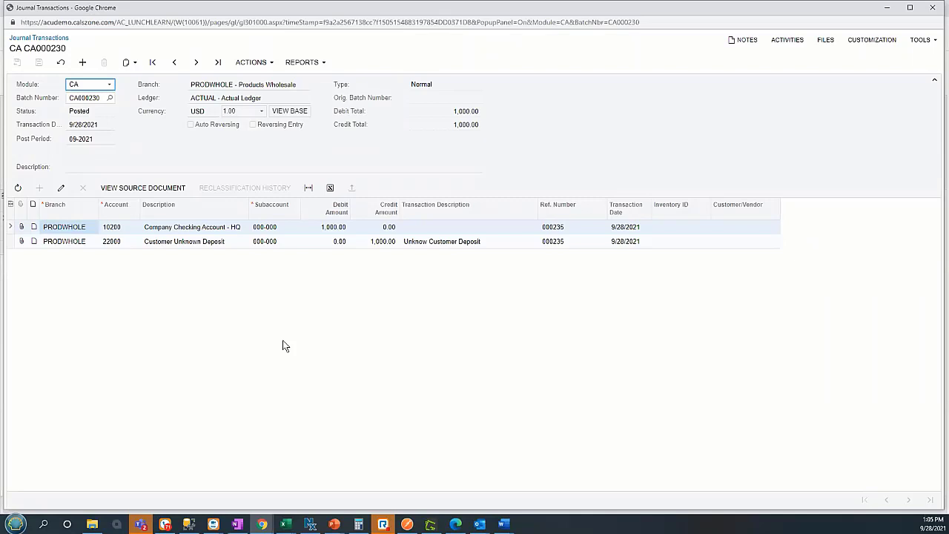
pyautogui.click(109, 85)
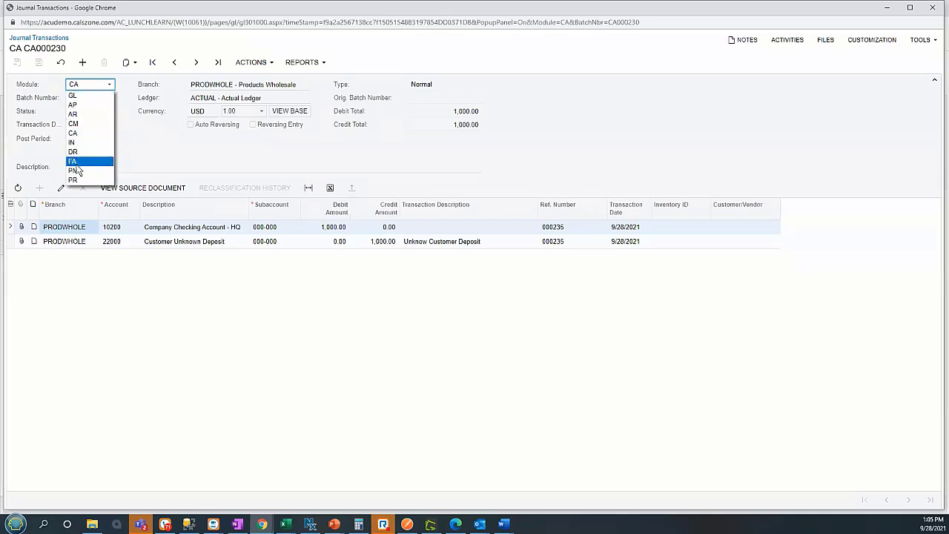
pyautogui.click(275, 149)
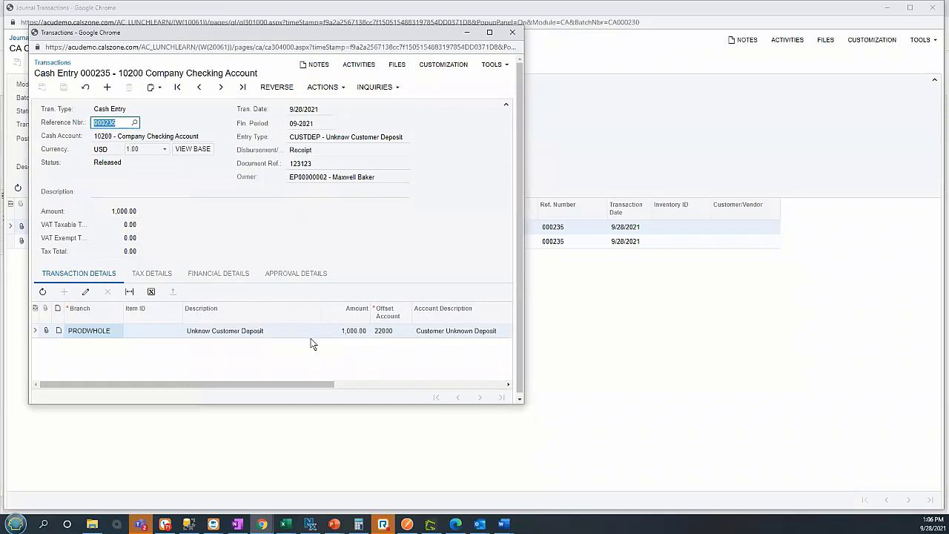
# - Close the cash entry, check the Inventory ID and Customer/Vendor columns of batch CA000230, and return to the trial balance report
pyautogui.click(512, 32)
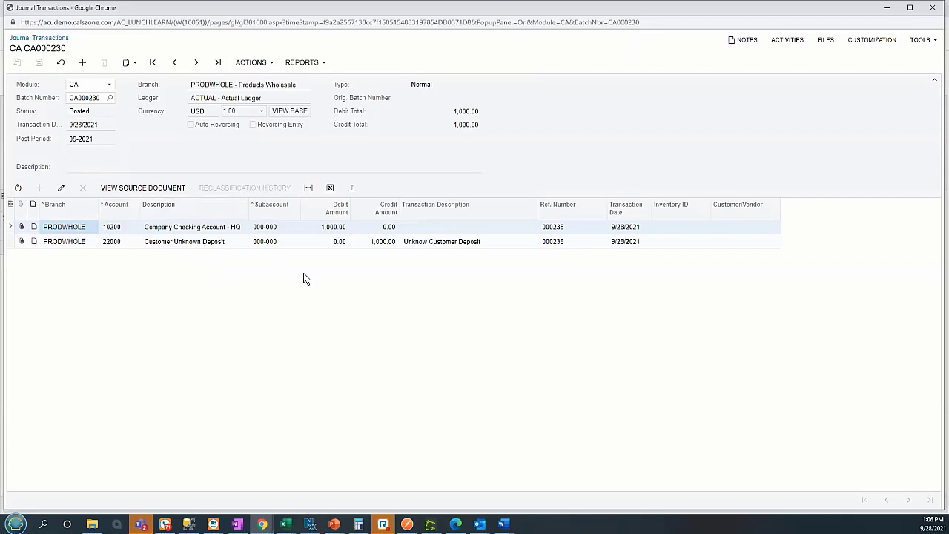
pyautogui.click(687, 228)
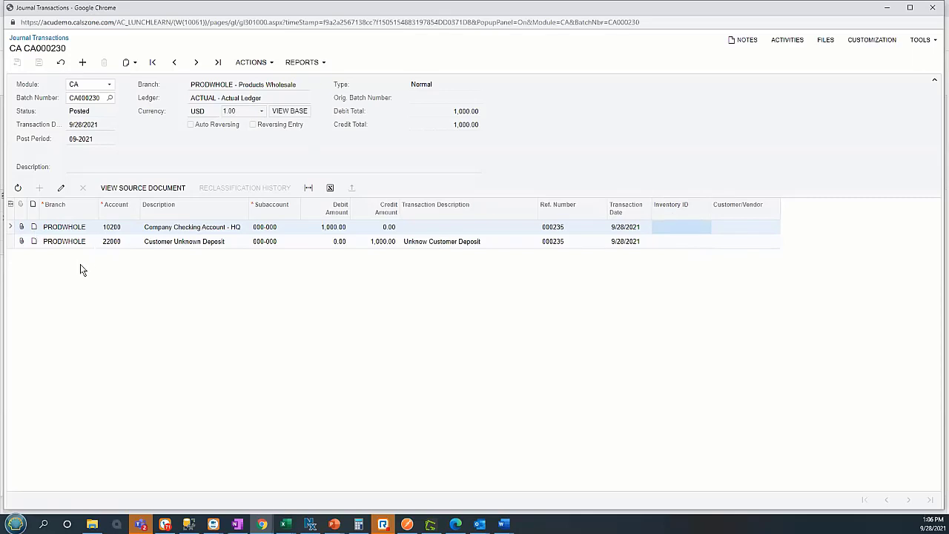
pyautogui.click(737, 227)
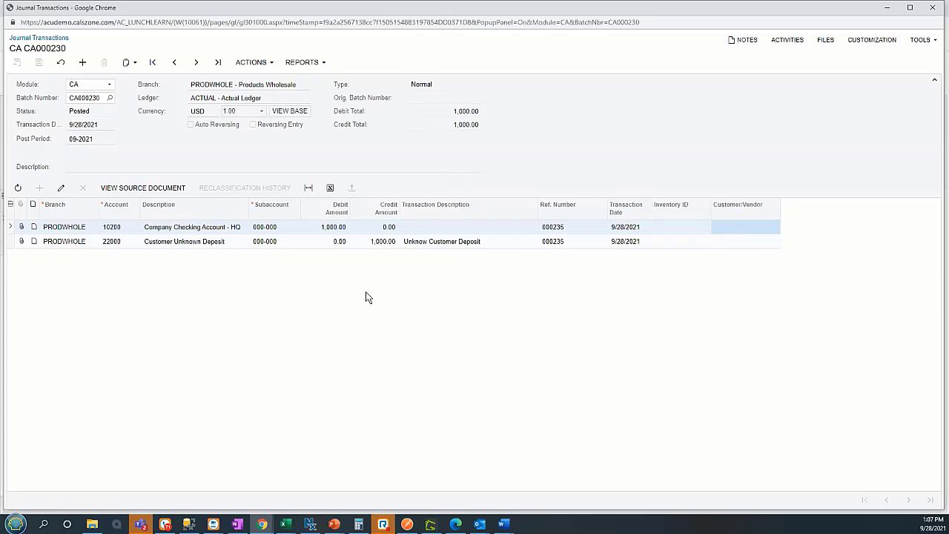
pyautogui.click(932, 8)
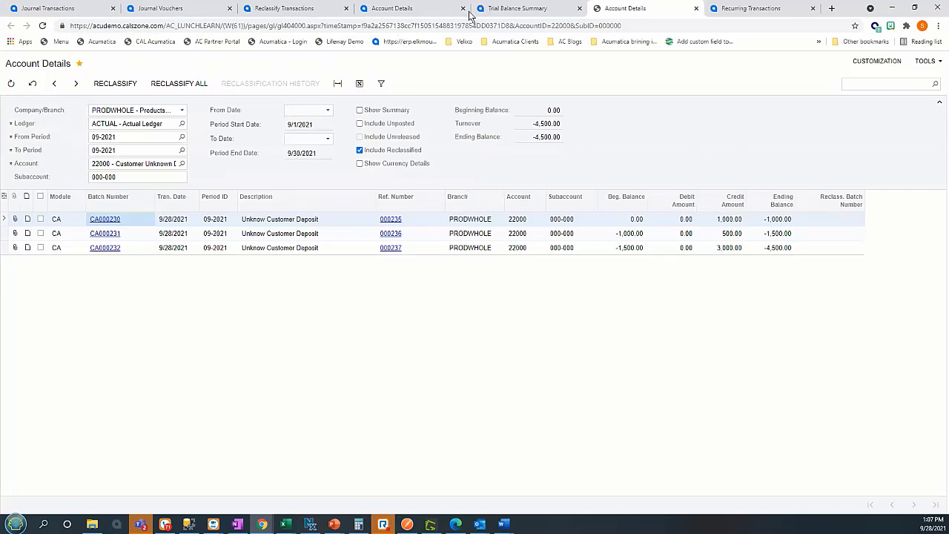
pyautogui.click(695, 8)
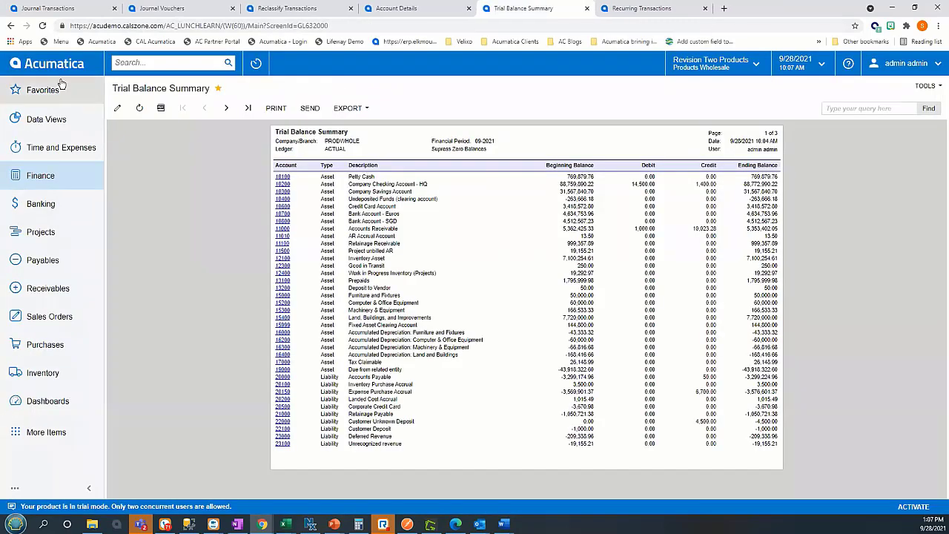
# - Open Budget Configuration and display the subarticles of the Revenue Accounts node
pyautogui.click(83, 94)
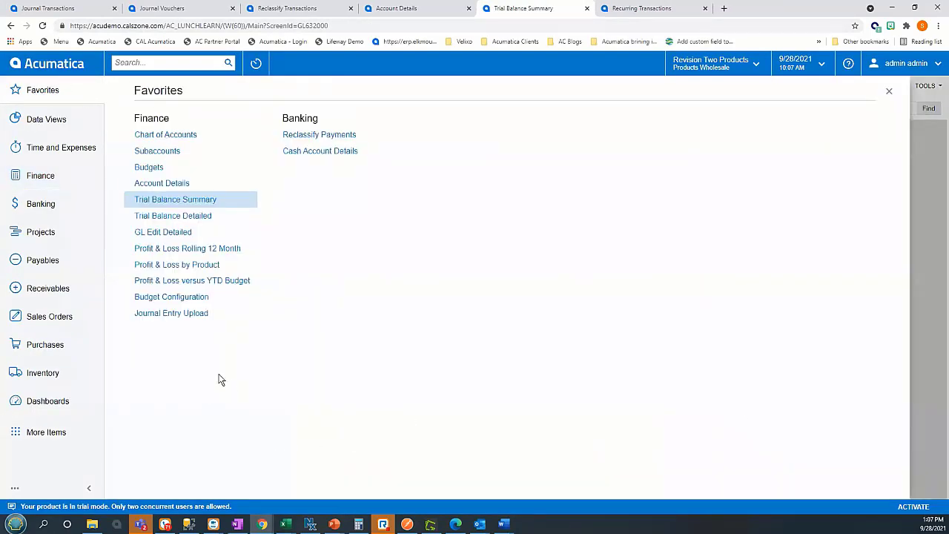
pyautogui.click(168, 312)
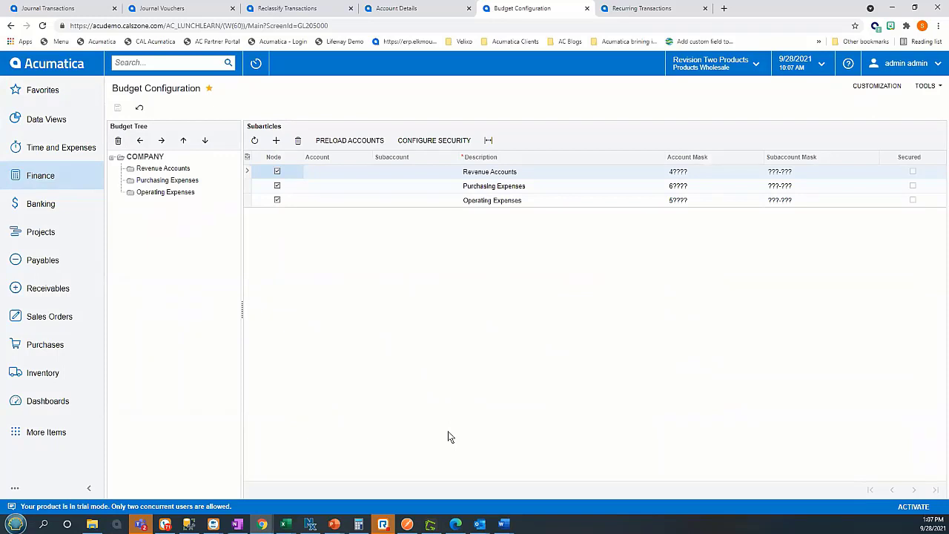
pyautogui.click(156, 170)
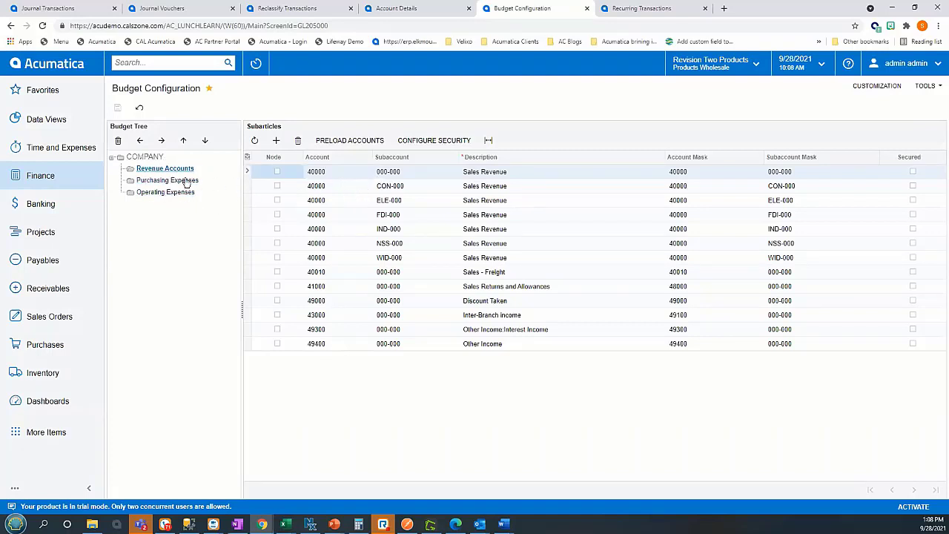
# - Find the Budgets form by searching for "budget" and load the Budget Ledger for financial year 2021
pyautogui.click(151, 63)
pyautogui.write('budget')
pyautogui.click(153, 158)
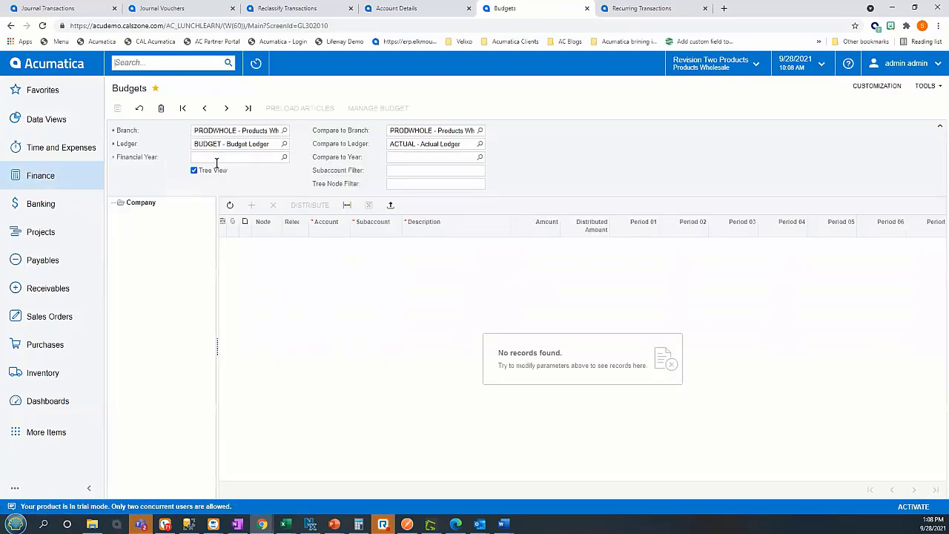
pyautogui.click(234, 148)
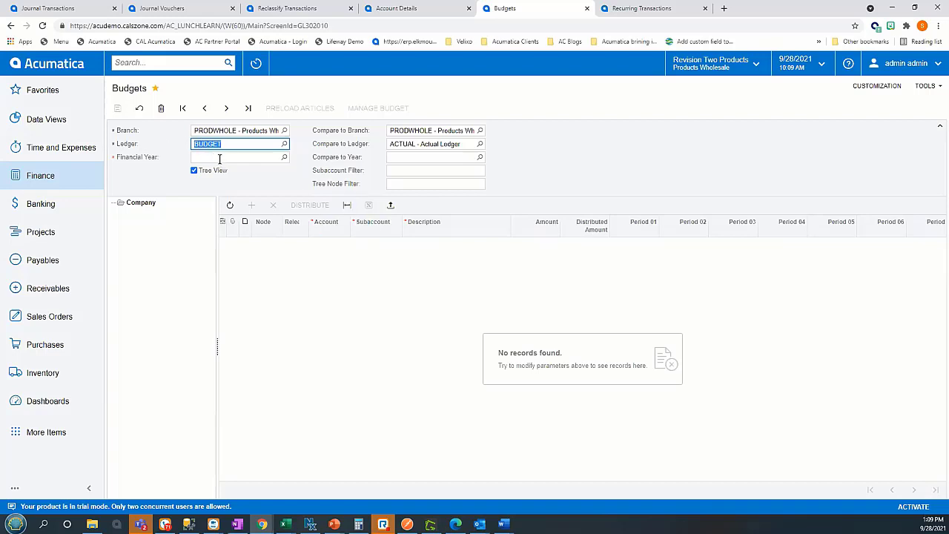
pyautogui.click(284, 157)
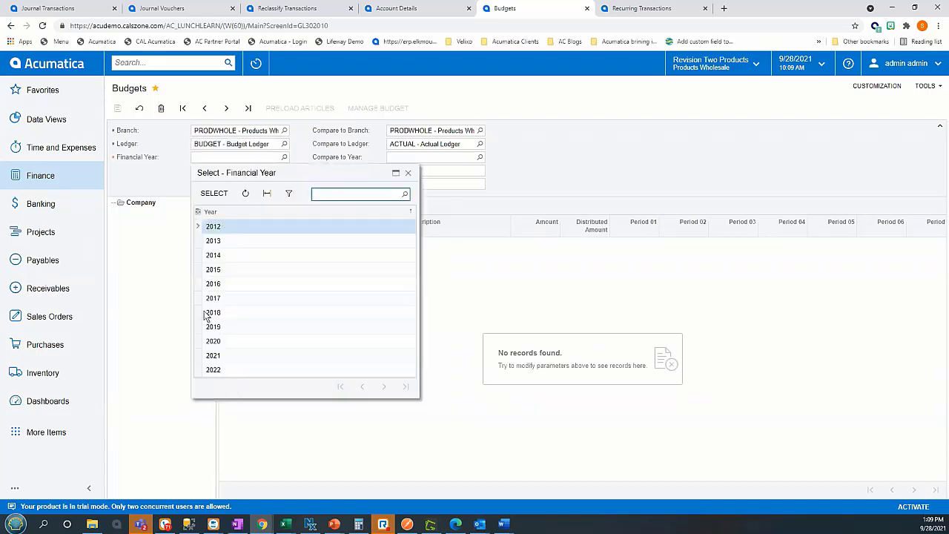
pyautogui.doubleClick(223, 356)
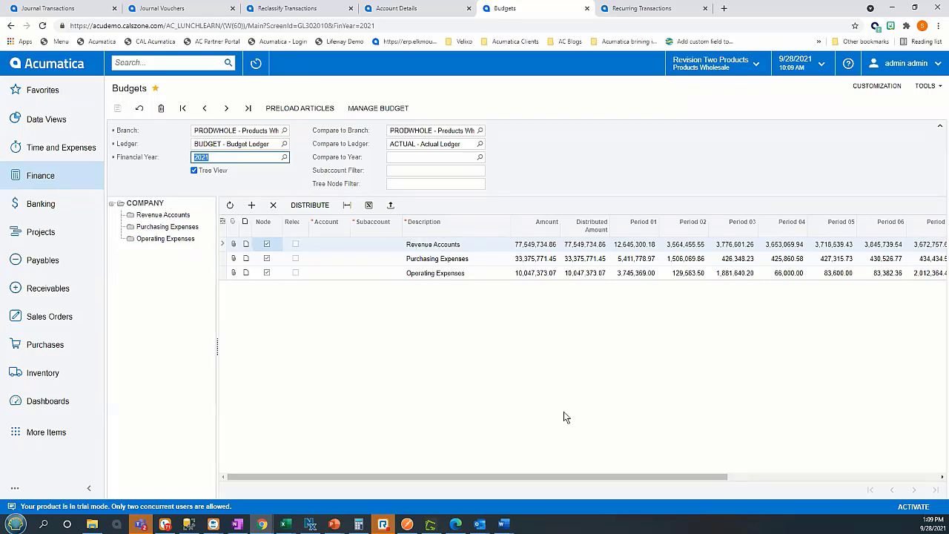
# - Review the 2021 period amounts and the account lines under Revenue Accounts, Purchasing Expenses and Operating Expenses
pyautogui.moveTo(584, 478); pyautogui.dragTo(721, 488)
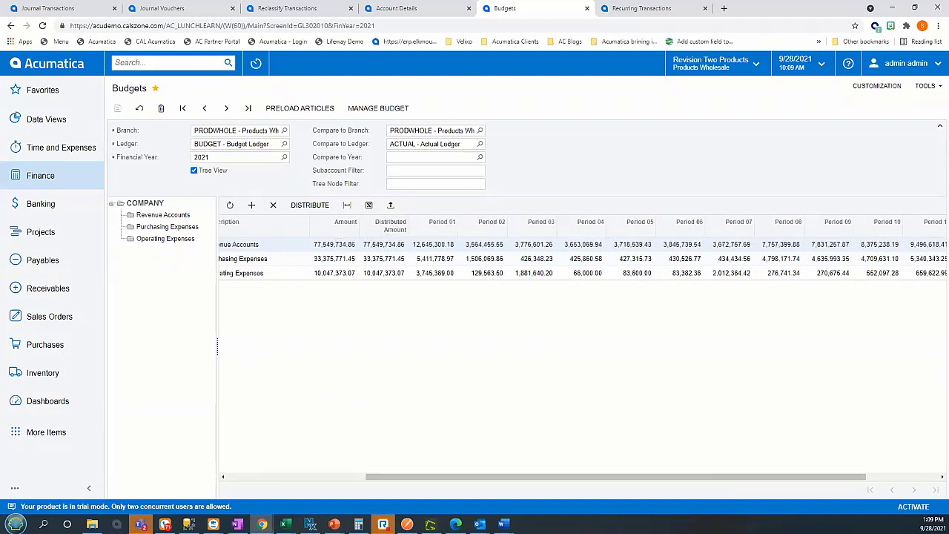
pyautogui.moveTo(819, 478)
pyautogui.mouseDown()
pyautogui.moveTo(873, 479)
pyautogui.moveTo(810, 478)
pyautogui.mouseUp()
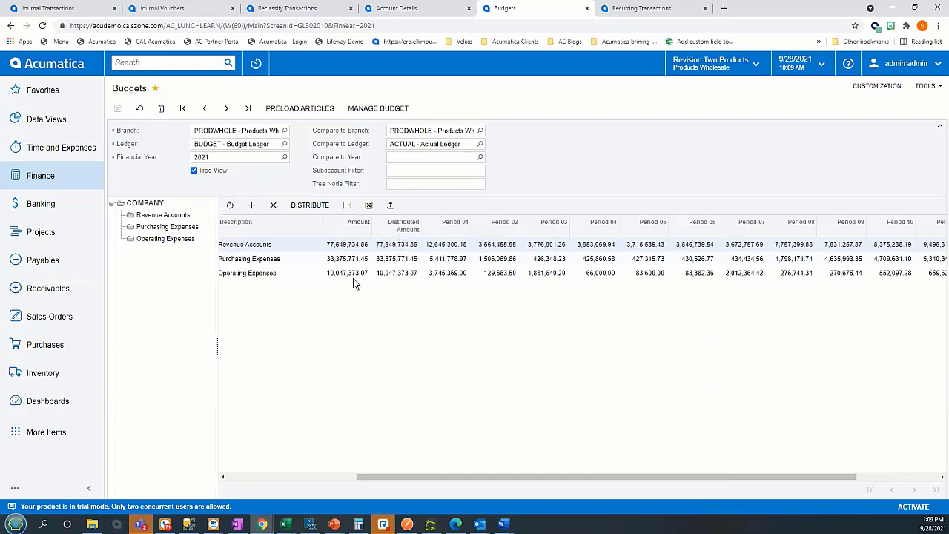
pyautogui.moveTo(565, 478); pyautogui.dragTo(450, 490)
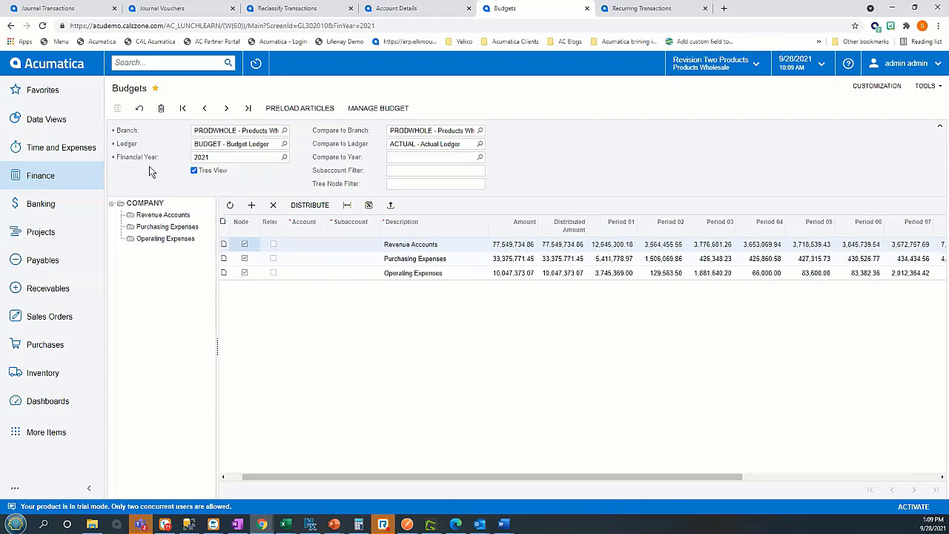
pyautogui.click(162, 215)
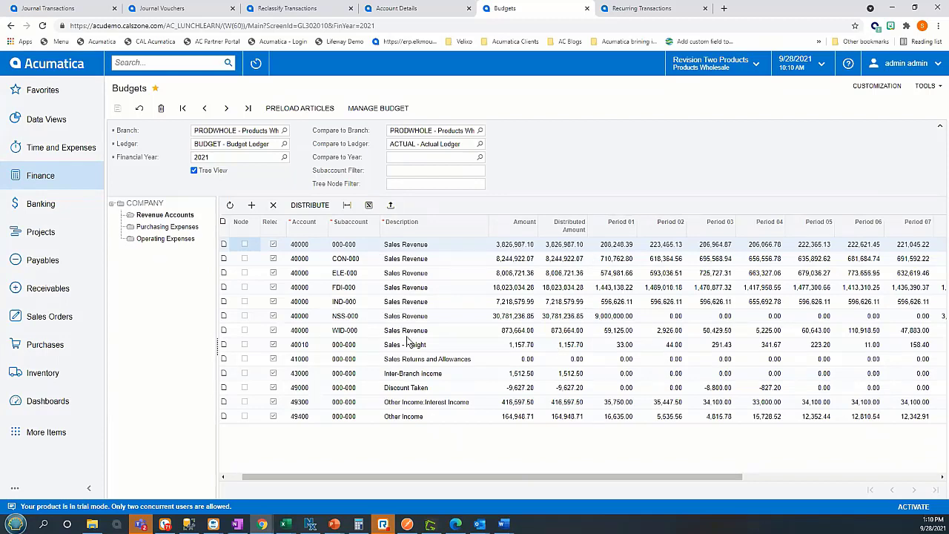
pyautogui.click(189, 226)
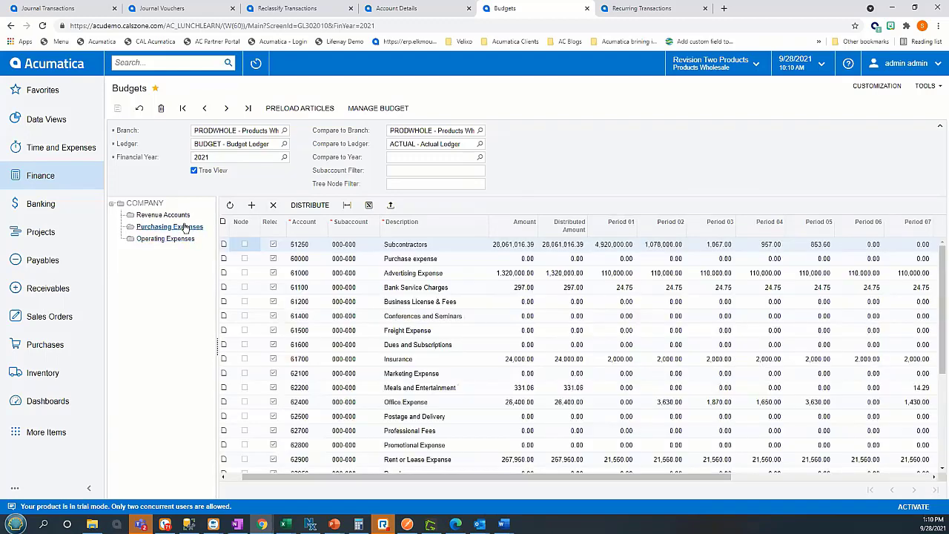
pyautogui.click(181, 239)
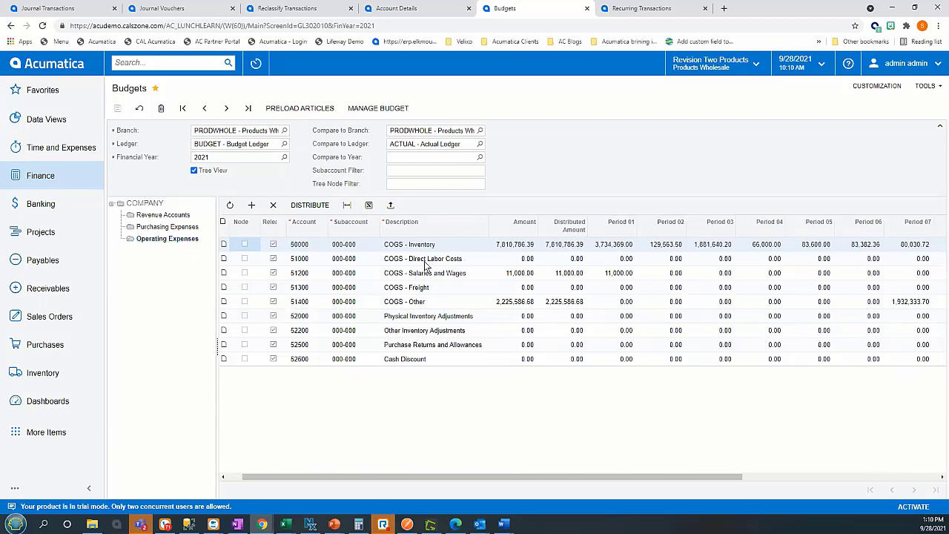
pyautogui.click(368, 206)
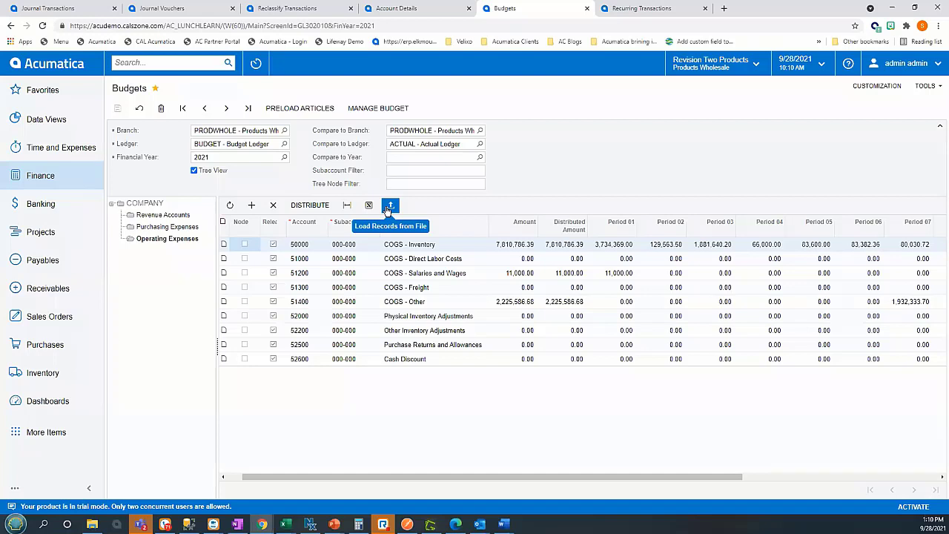
# - Open the Profit & Loss versus YTD Budget report and check its print and email settings and saved templates
pyautogui.click(44, 90)
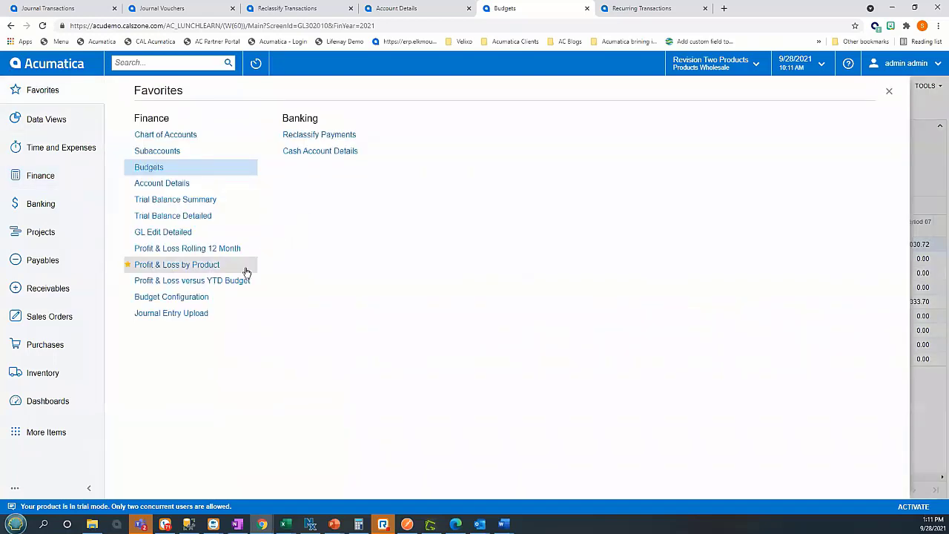
pyautogui.click(165, 286)
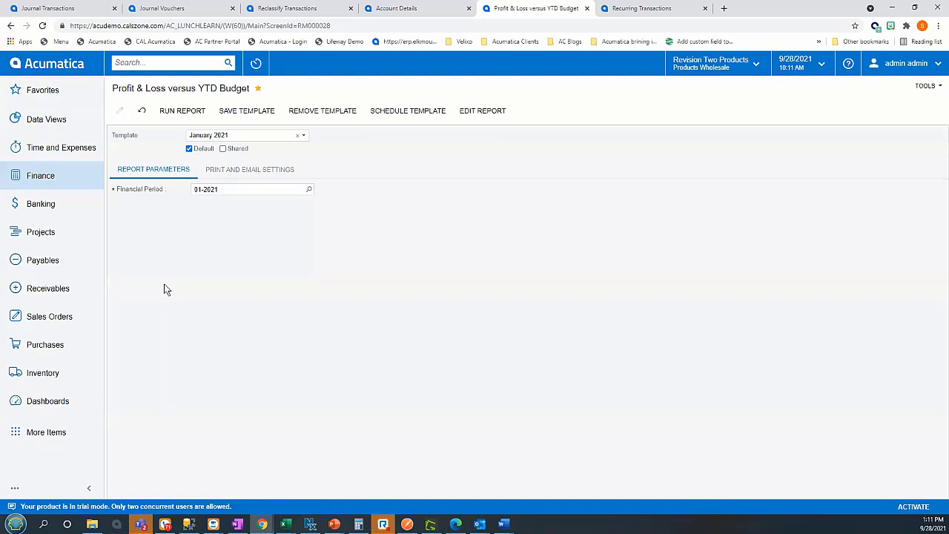
pyautogui.click(170, 117)
pyautogui.click(183, 110)
pyautogui.click(265, 171)
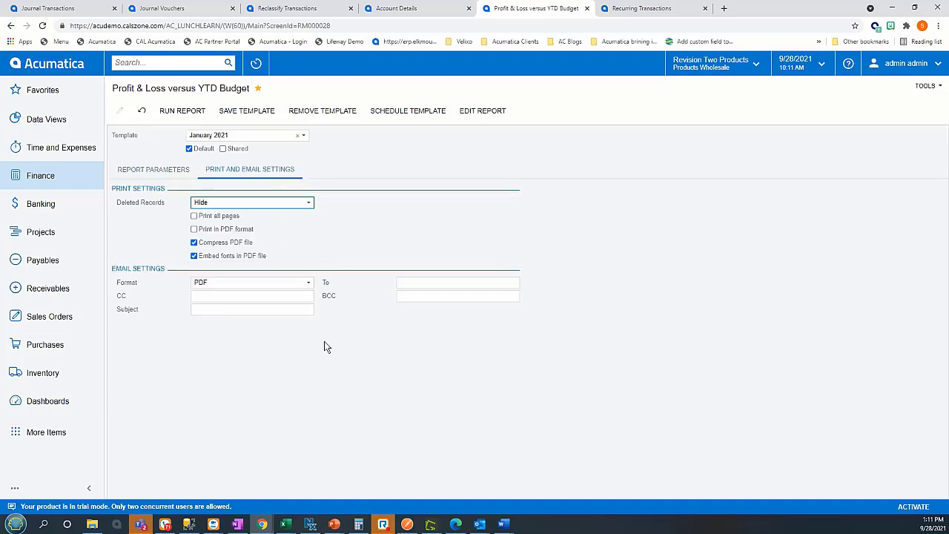
pyautogui.click(155, 169)
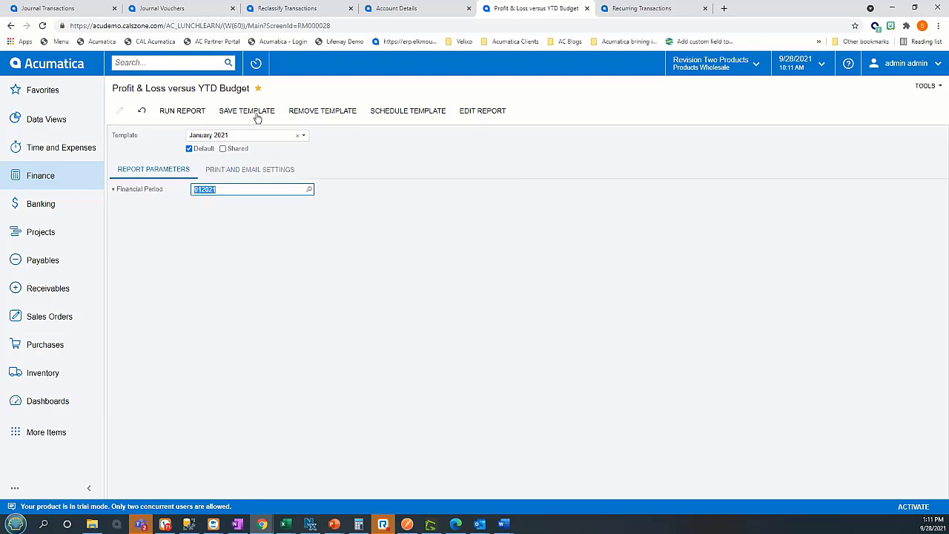
pyautogui.click(303, 136)
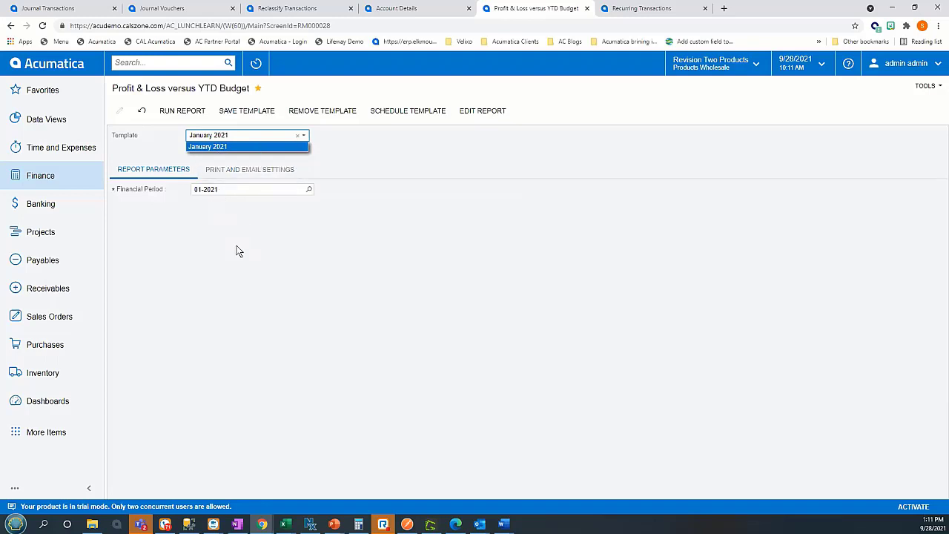
pyautogui.click(407, 175)
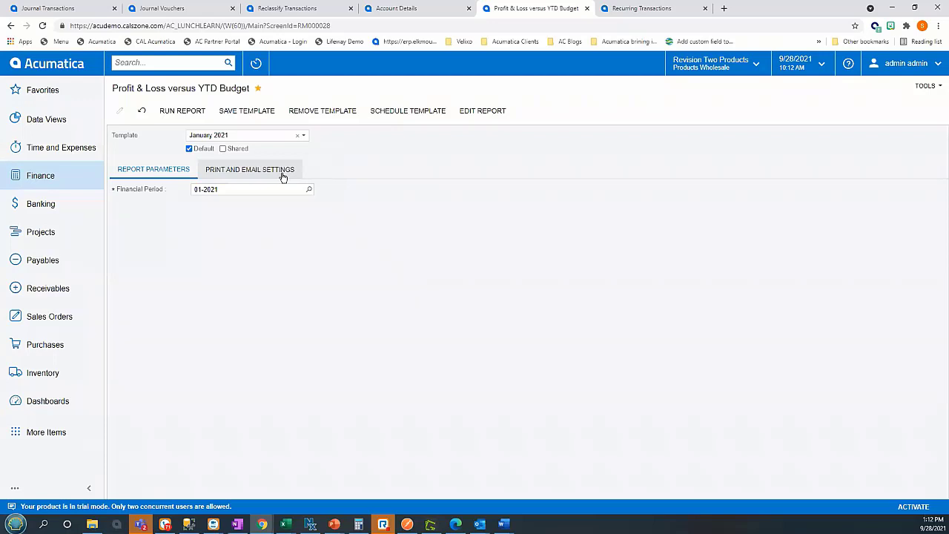
# - Run the report with the January 2021 template and compare YTD with Budget YTD from revenue to net income
pyautogui.click(165, 113)
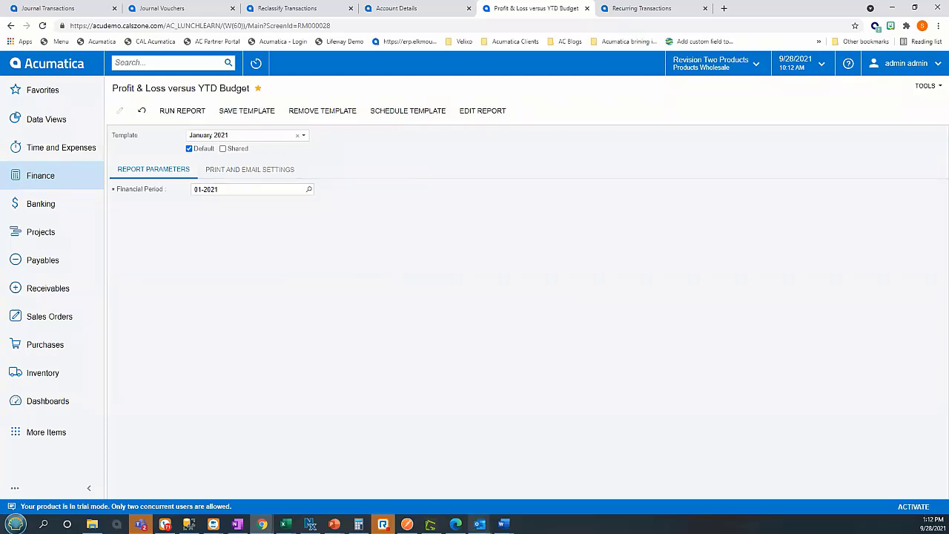
pyautogui.click(164, 110)
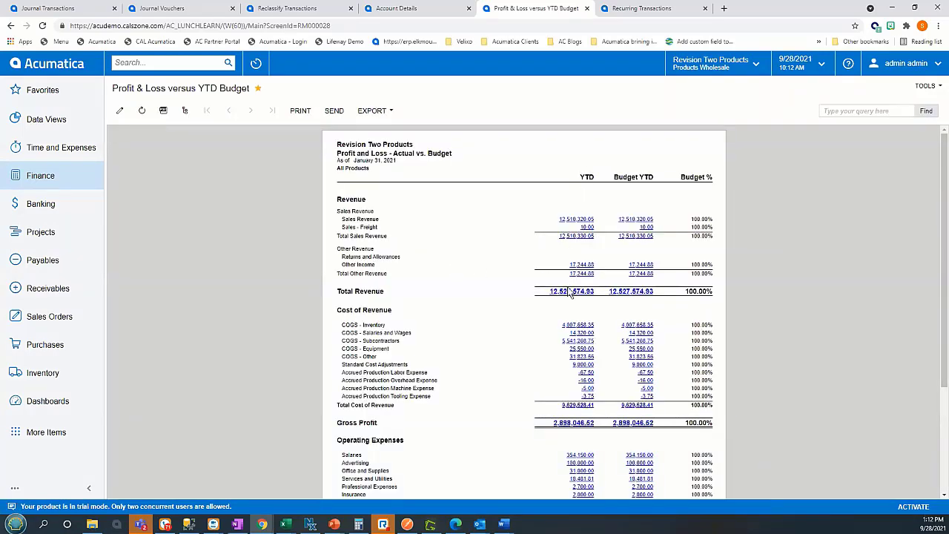
pyautogui.scroll(-3, 571, 326)
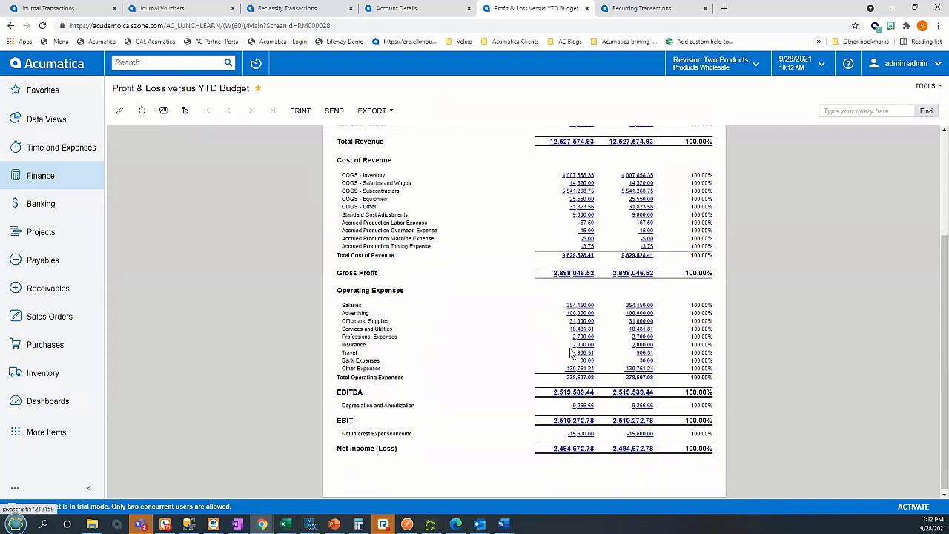
pyautogui.scroll(3, 571, 338)
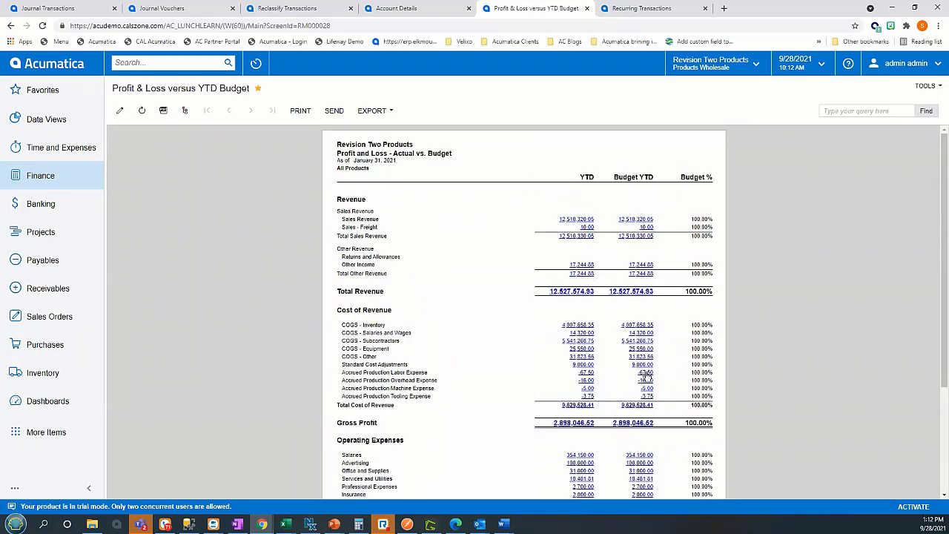
pyautogui.scroll(-1, 661, 493)
pyautogui.scroll(1, 673, 428)
pyautogui.scroll(-2, 700, 420)
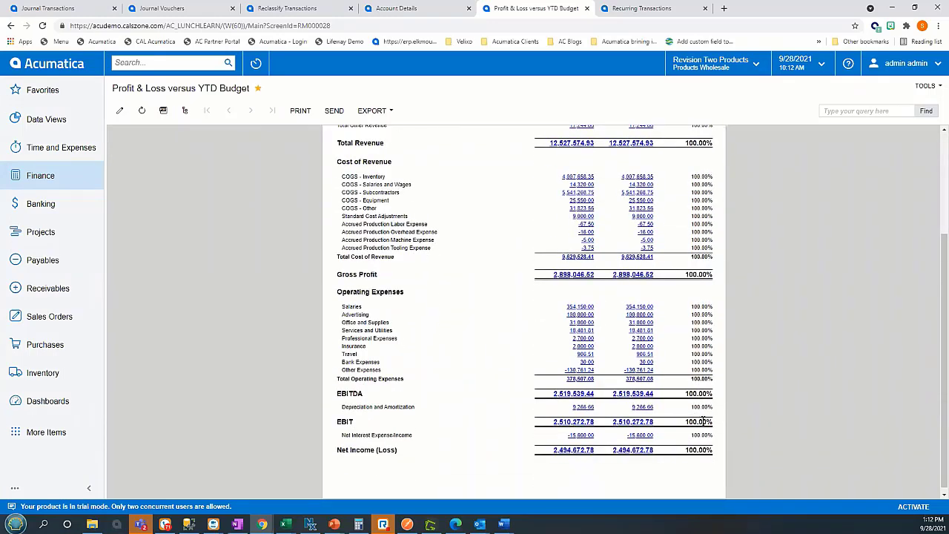
pyautogui.scroll(2, 699, 420)
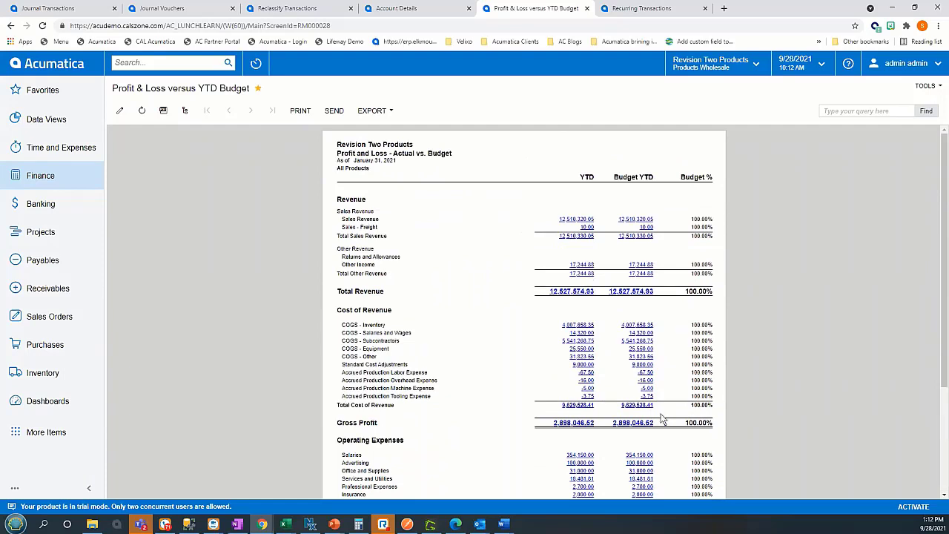
# - Drill down from YTD Sales Revenue through account 40000, subaccount 000-000, to journal batch GL001640
pyautogui.click(566, 221)
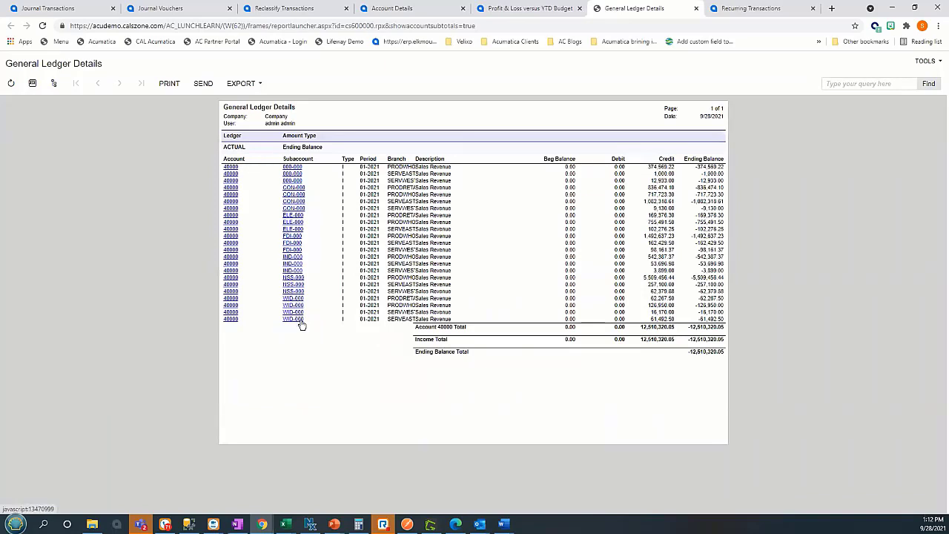
pyautogui.click(230, 167)
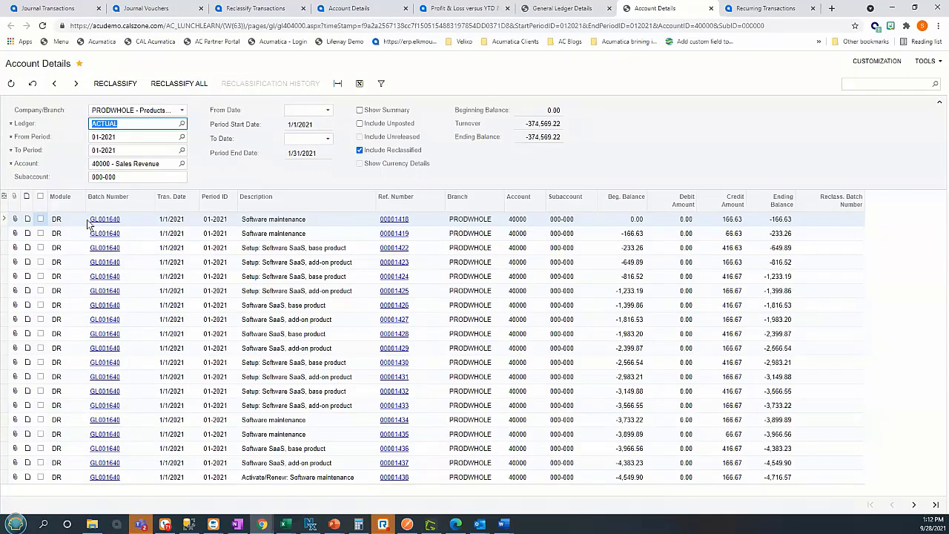
pyautogui.click(111, 224)
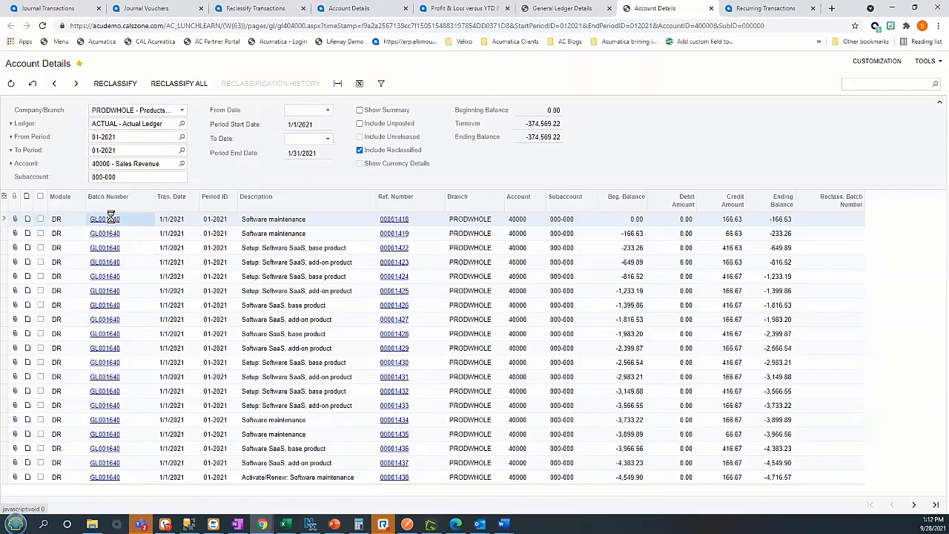
pyautogui.click(110, 218)
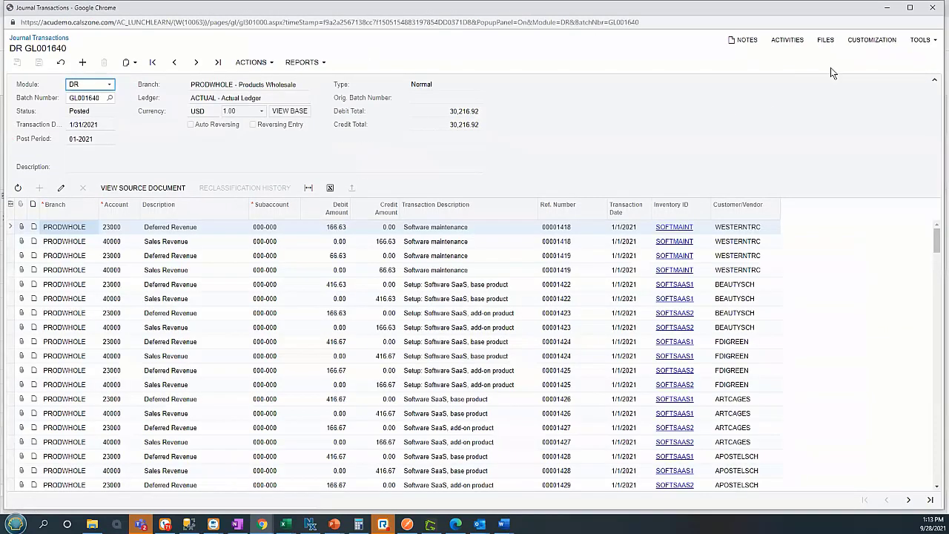
# - Close batch GL001640, its Account Details inquiry and the General Ledger Details report
pyautogui.click(932, 8)
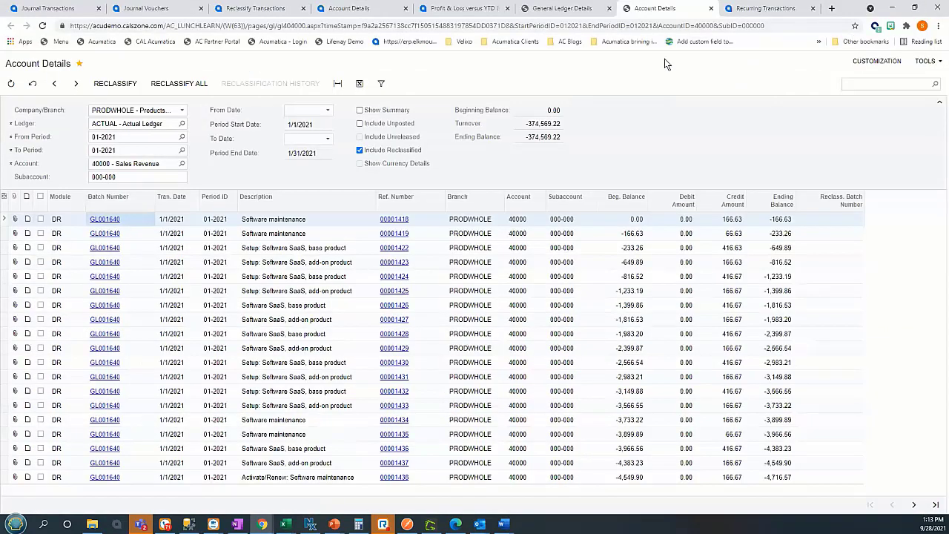
pyautogui.click(709, 8)
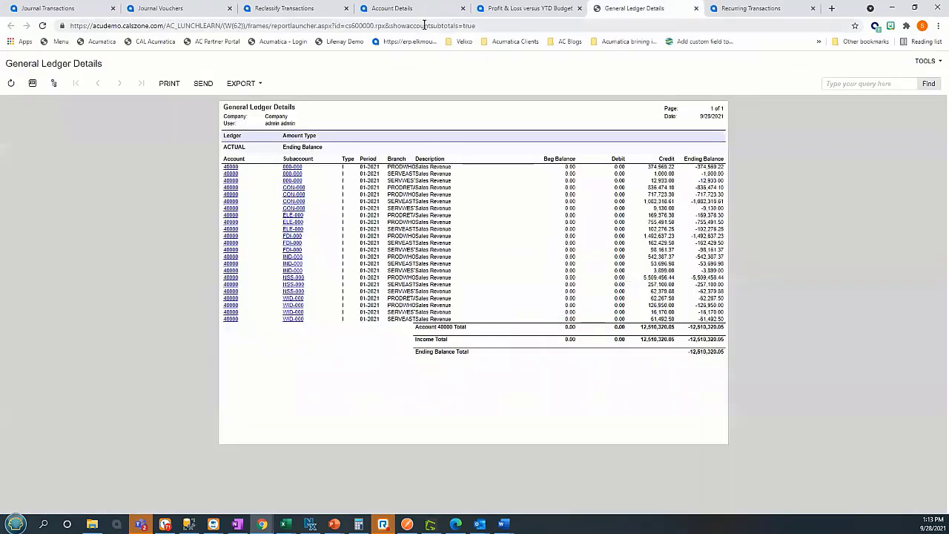
pyautogui.click(695, 9)
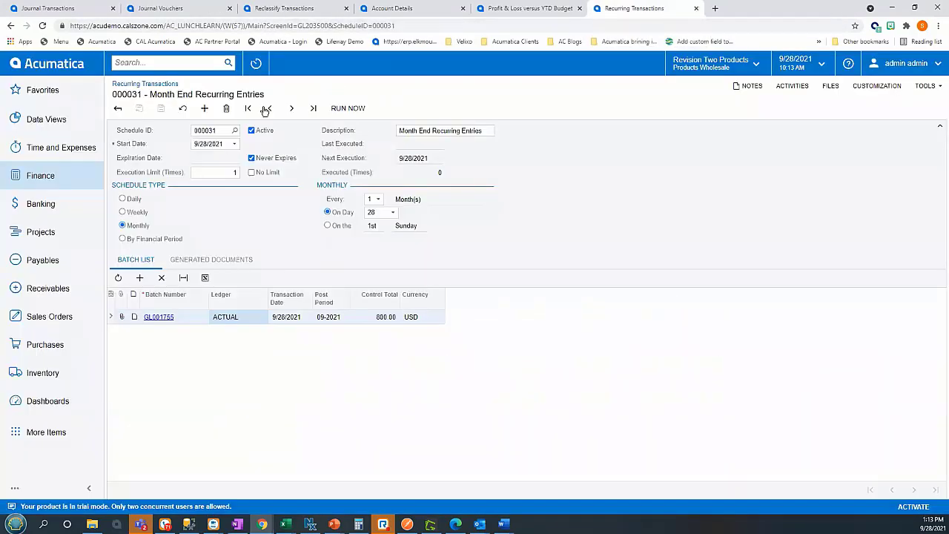
# - Replace the recurring transactions screen with Profit & Loss versus YTD Budget and run it for period 01-2021
pyautogui.click(53, 178)
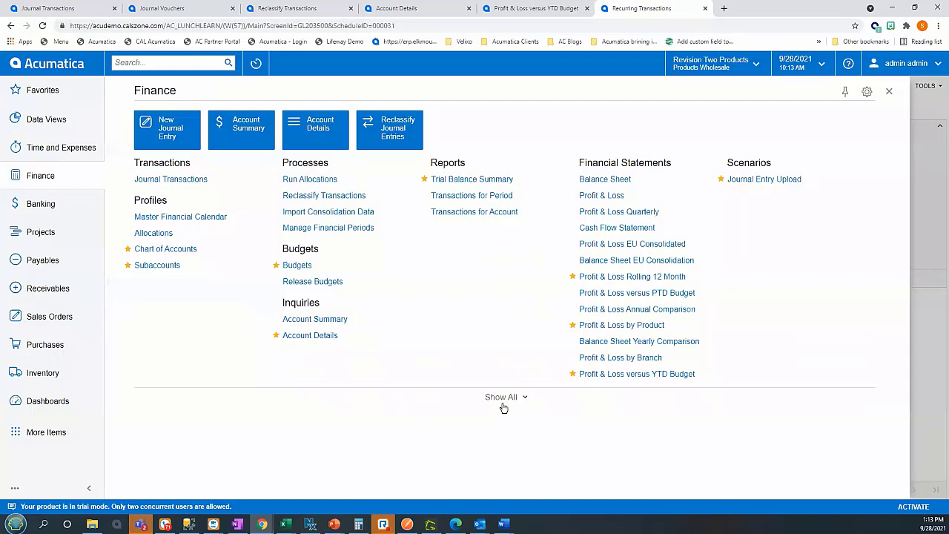
pyautogui.click(625, 376)
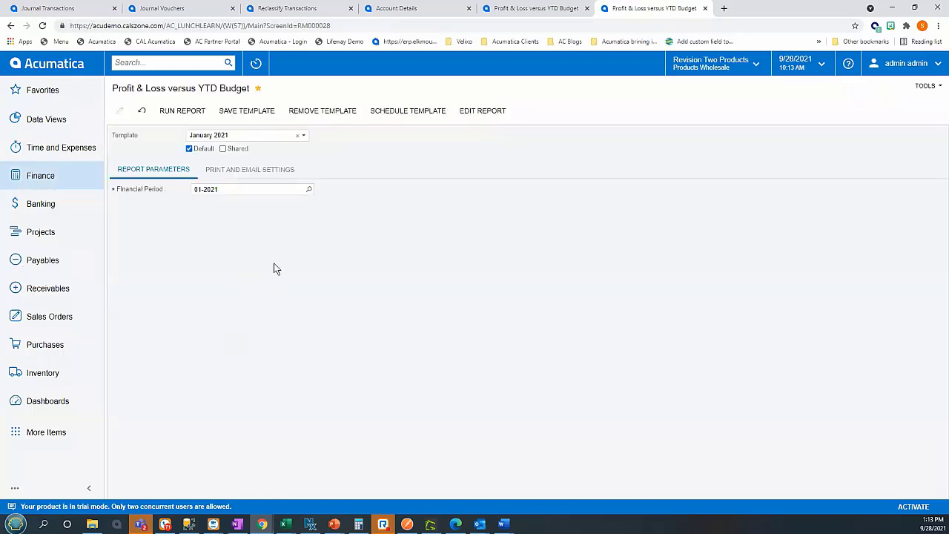
pyautogui.click(183, 112)
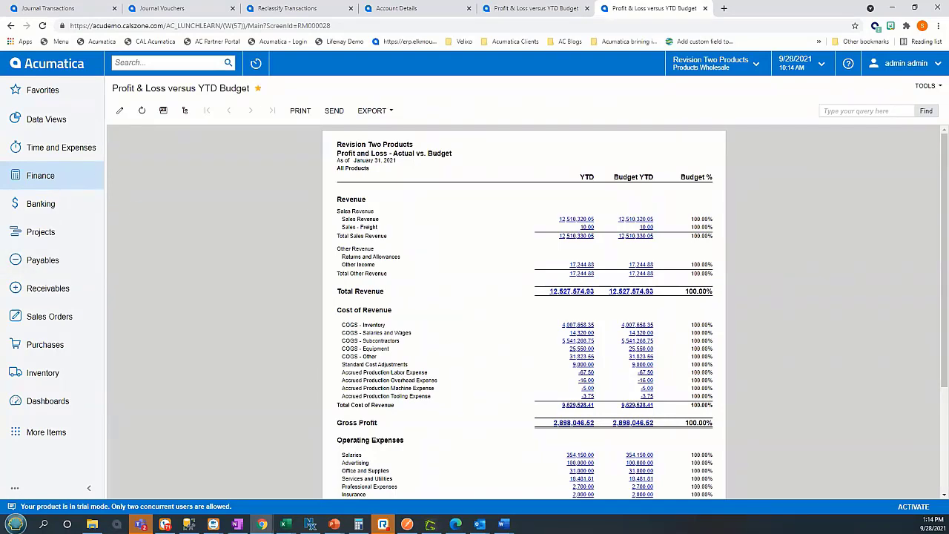
# - Open Profit & Loss by Product from the favorites and run it for the ACTUAL ledger, period 01-2021
pyautogui.click(38, 90)
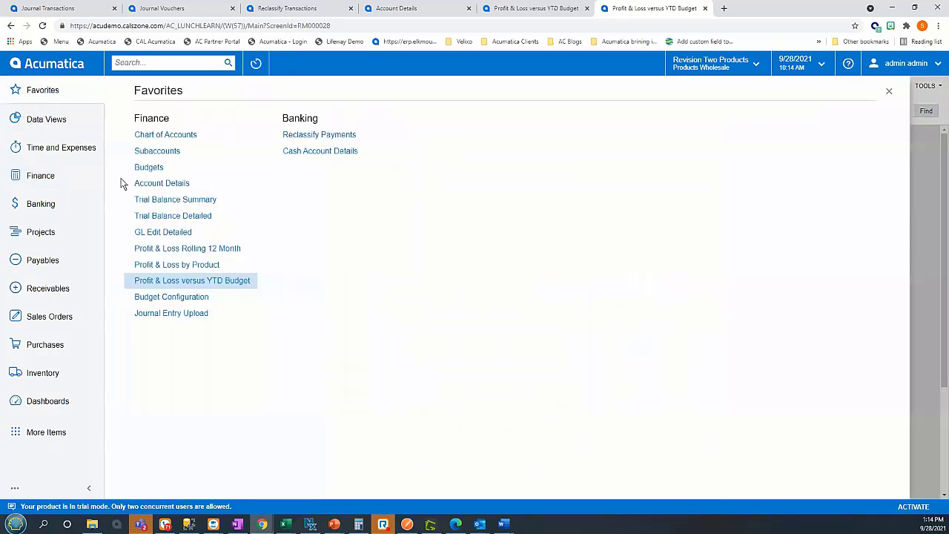
pyautogui.click(189, 264)
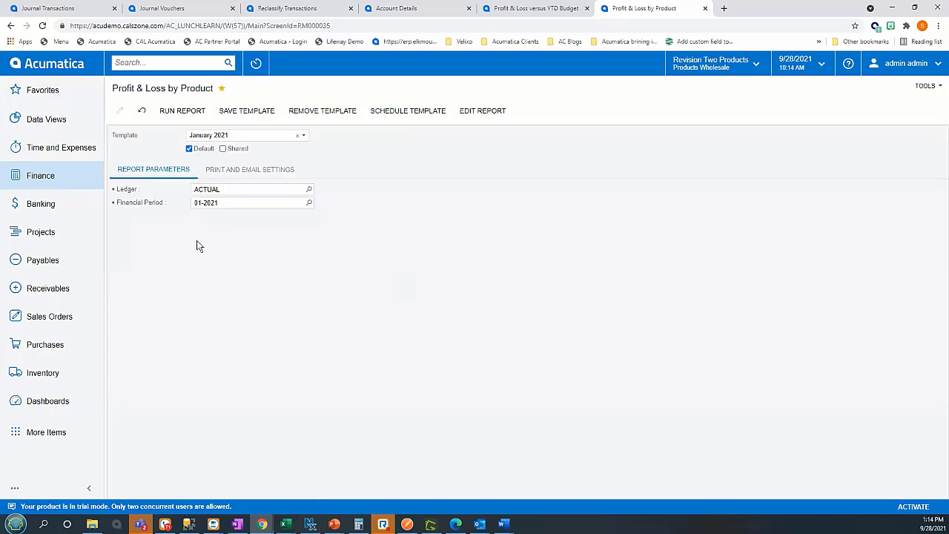
pyautogui.click(180, 110)
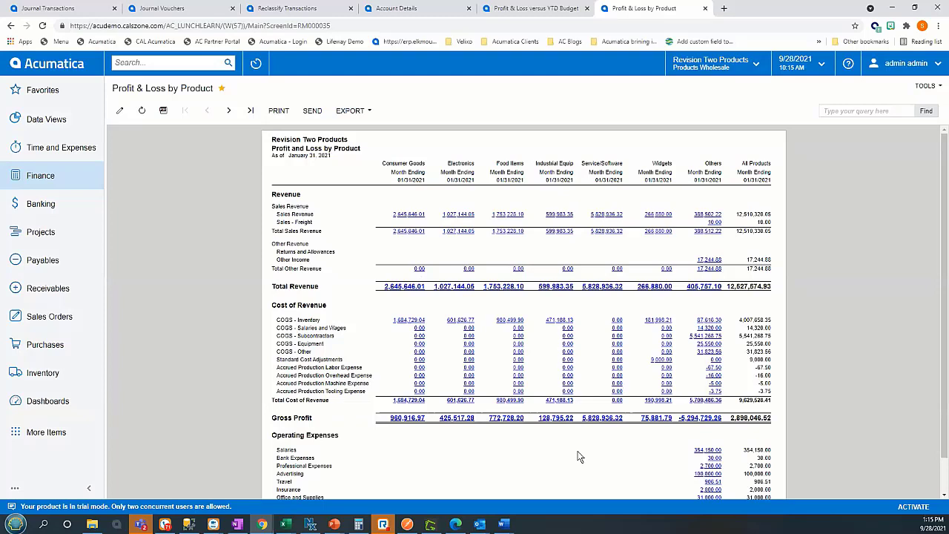
# - Run Profit & Loss Rolling 12 Month, display its company tree, and view Product Company and its Retail and Wholesale branches
pyautogui.click(59, 123)
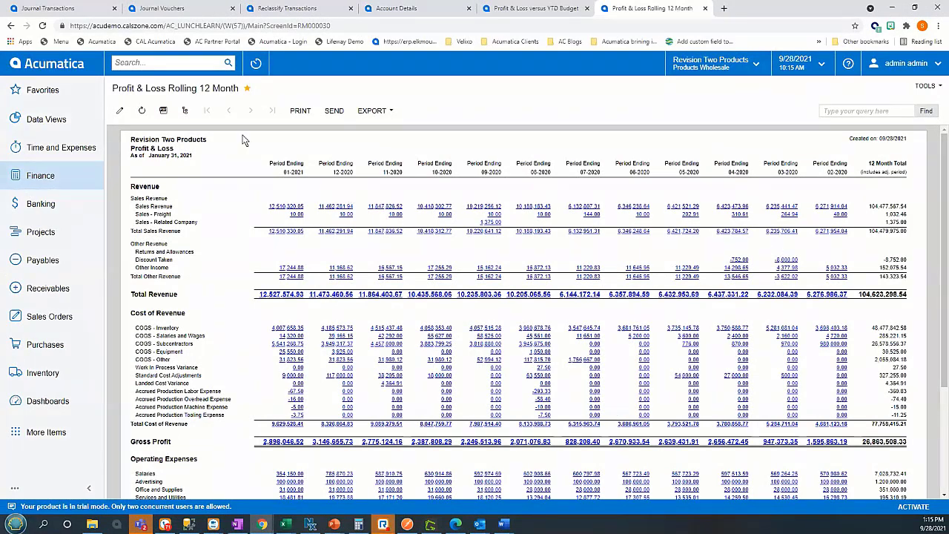
pyautogui.click(186, 111)
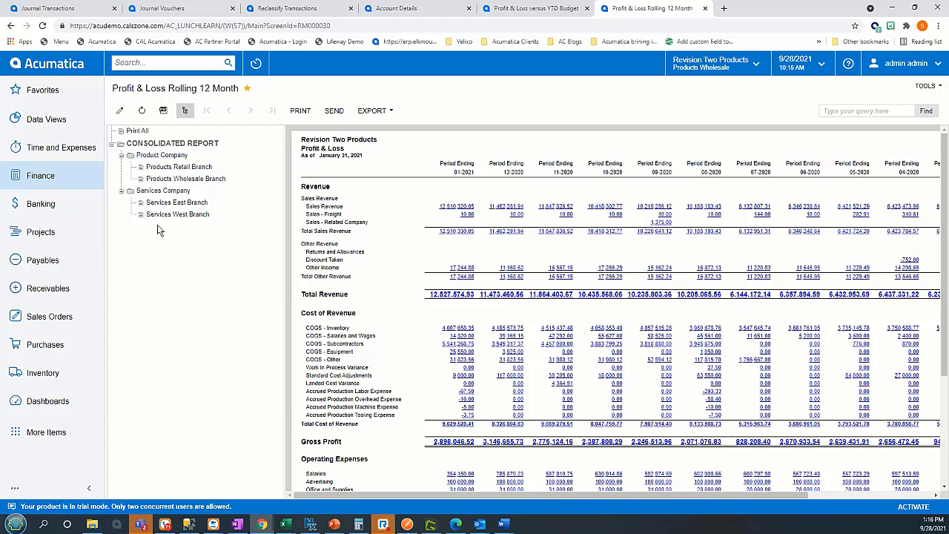
pyautogui.click(173, 155)
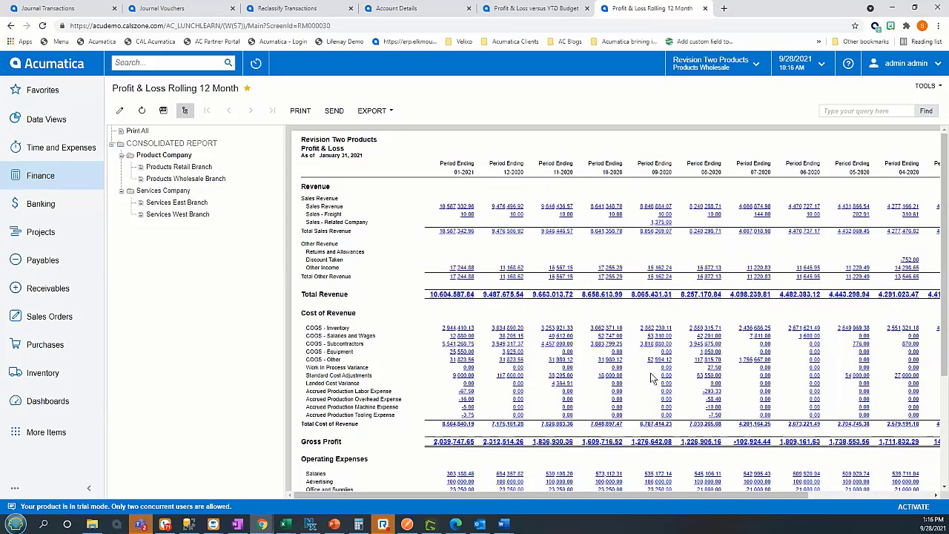
pyautogui.click(178, 167)
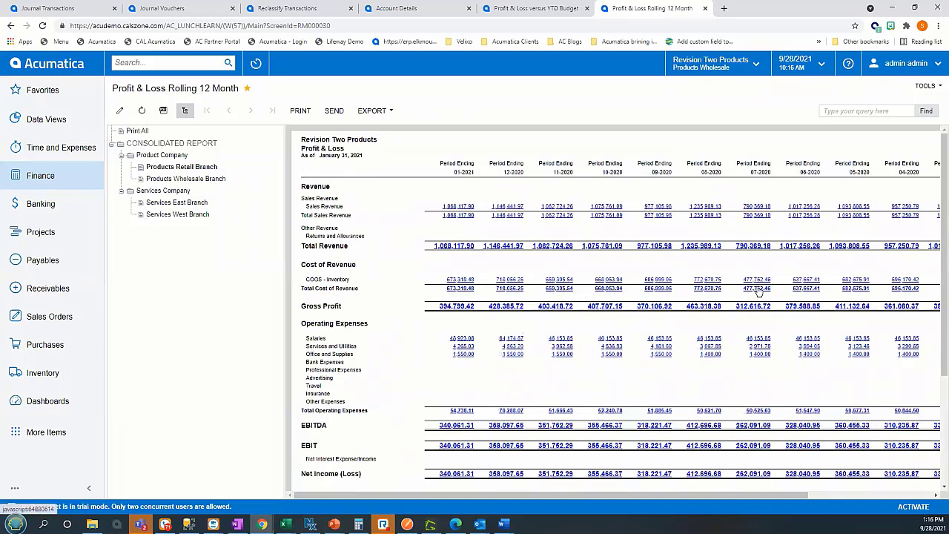
pyautogui.click(187, 179)
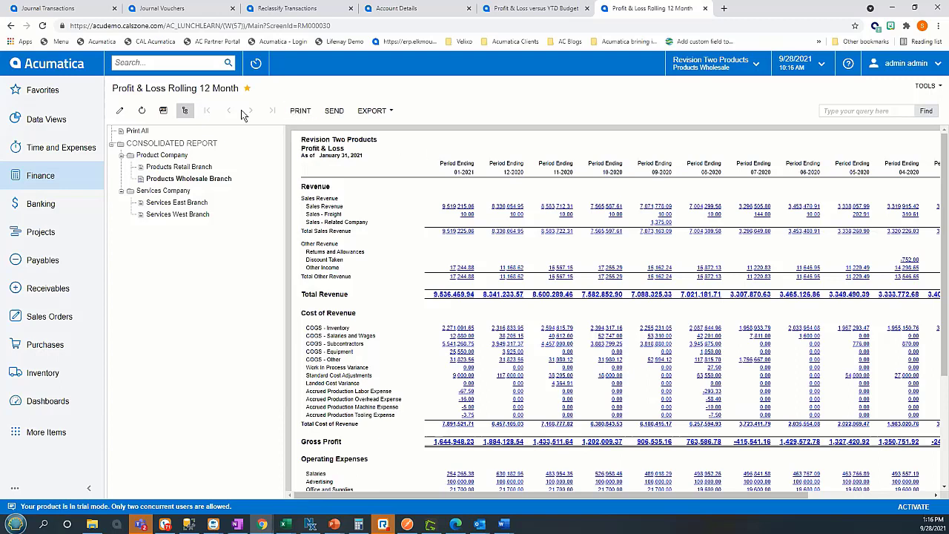
# - Choose Excel as the export format for the Products Wholesale Branch rolling report
pyautogui.click(371, 110)
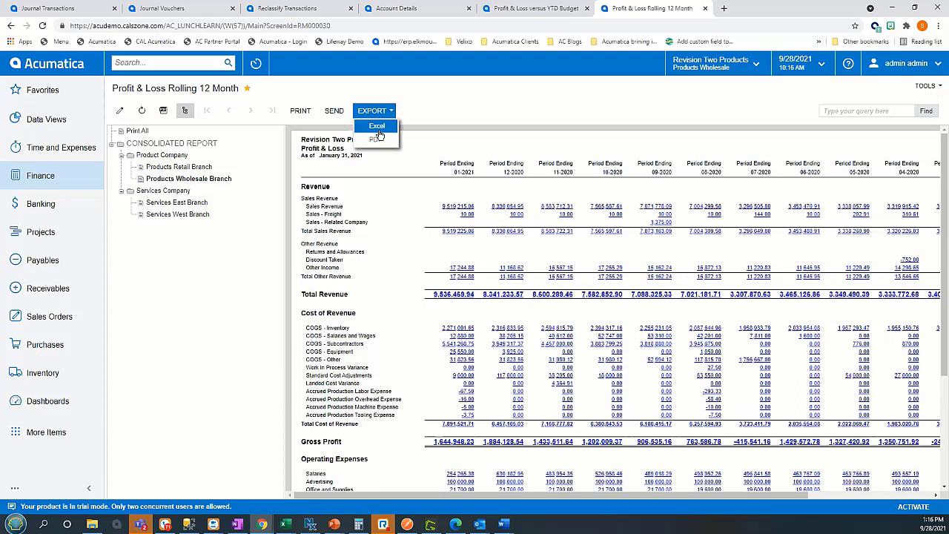
pyautogui.click(378, 130)
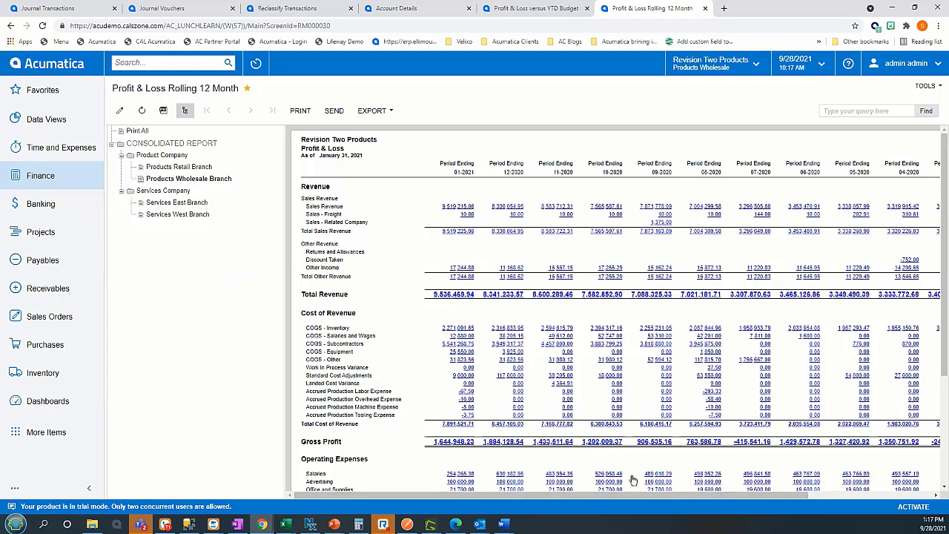
# - Open the Chart of Accounts and select account 12450 for Work in Progress Inventory
pyautogui.click(58, 185)
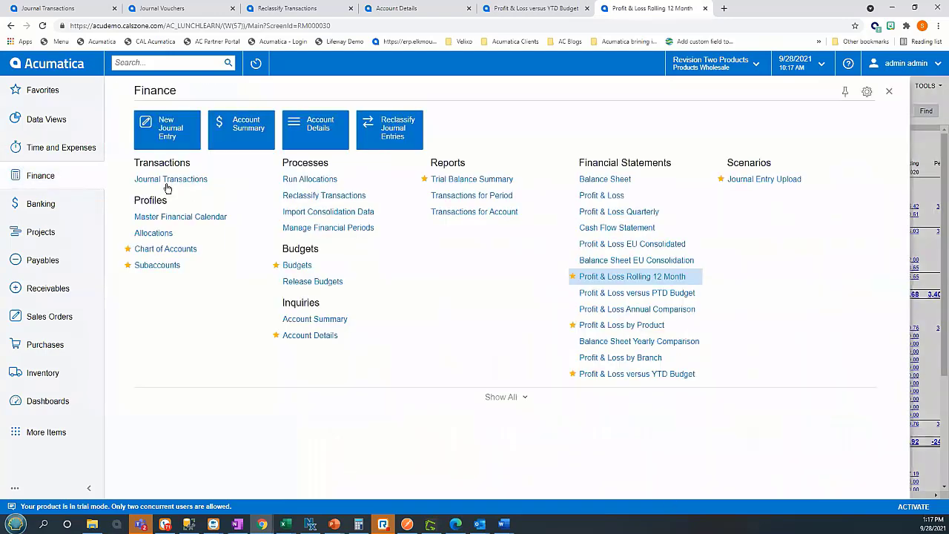
pyautogui.click(161, 249)
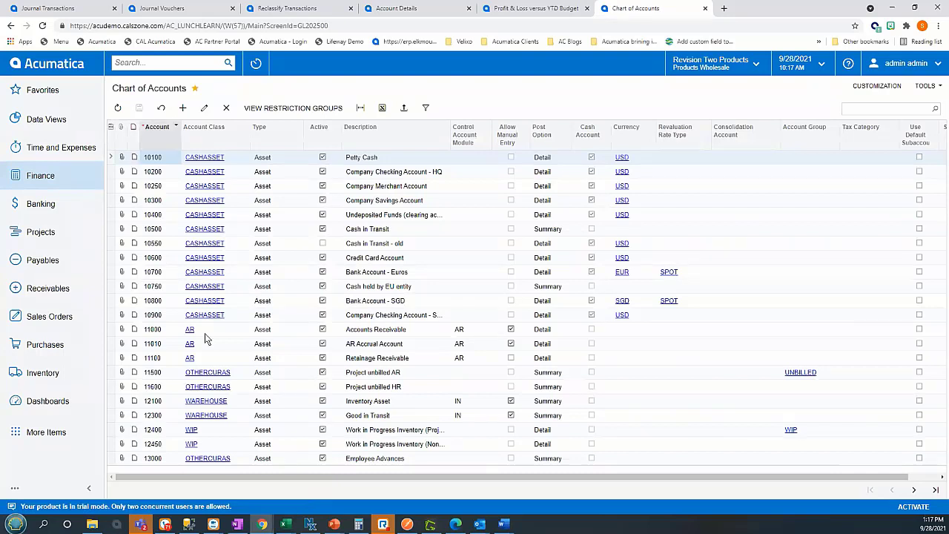
pyautogui.click(153, 444)
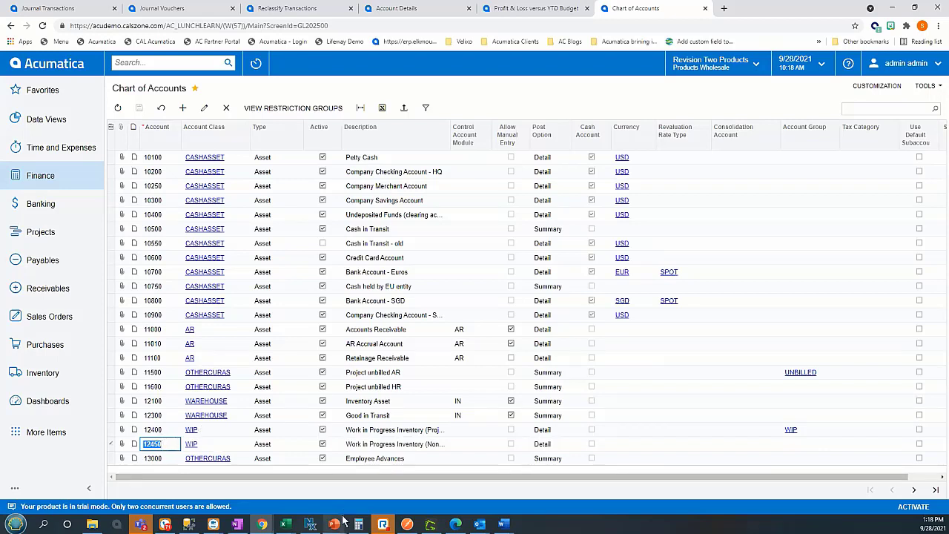
# - Try to renumber the Work in Progress Inventory account 12450 as 12500
pyautogui.write('12500')
pyautogui.press('Tab')
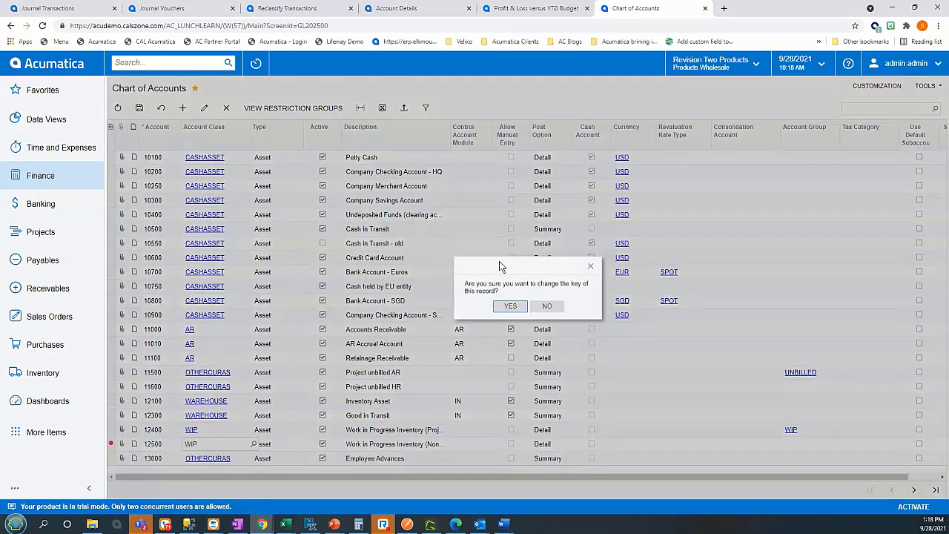
pyautogui.click(510, 306)
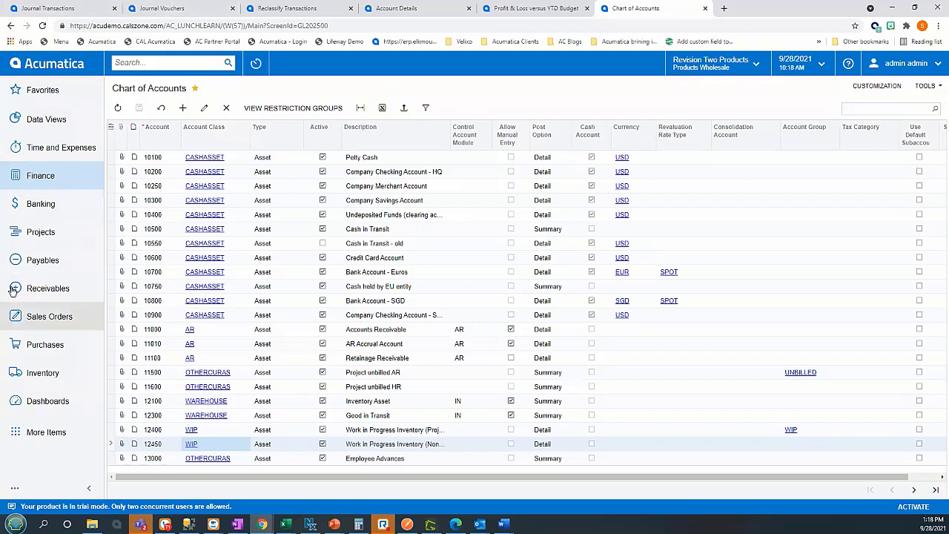
# - Find the Entry Types screen with the search term "entry" and open it in a new browser tab
pyautogui.click(45, 205)
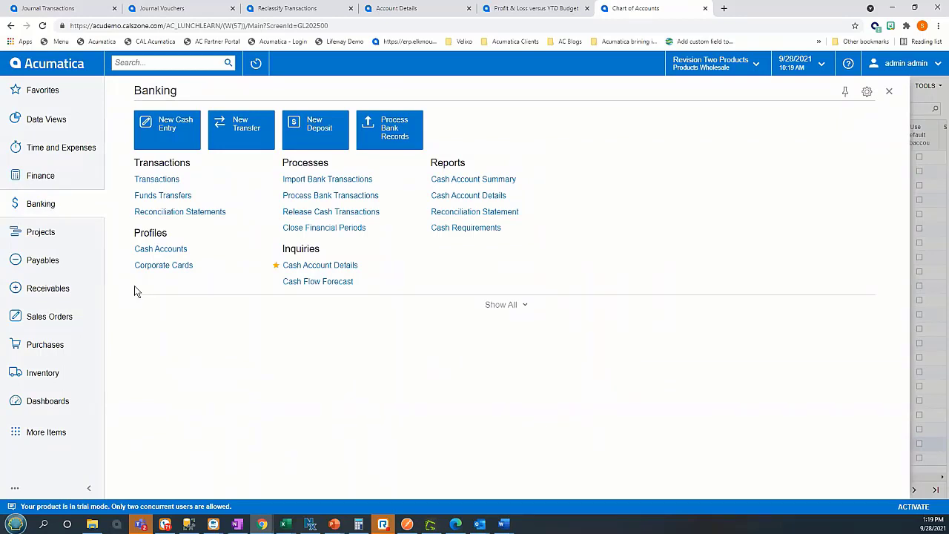
pyautogui.click(119, 63)
pyautogui.write('entry')
pyautogui.click(141, 294)
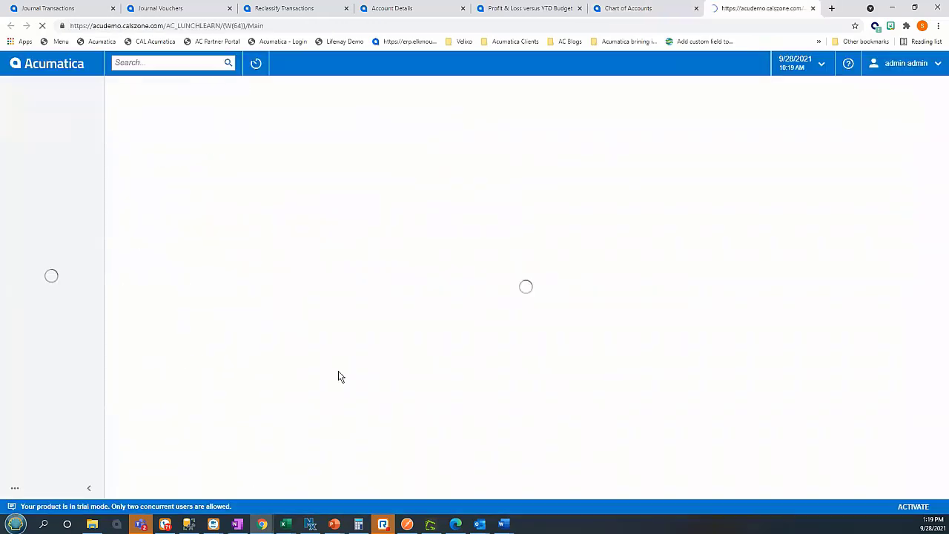
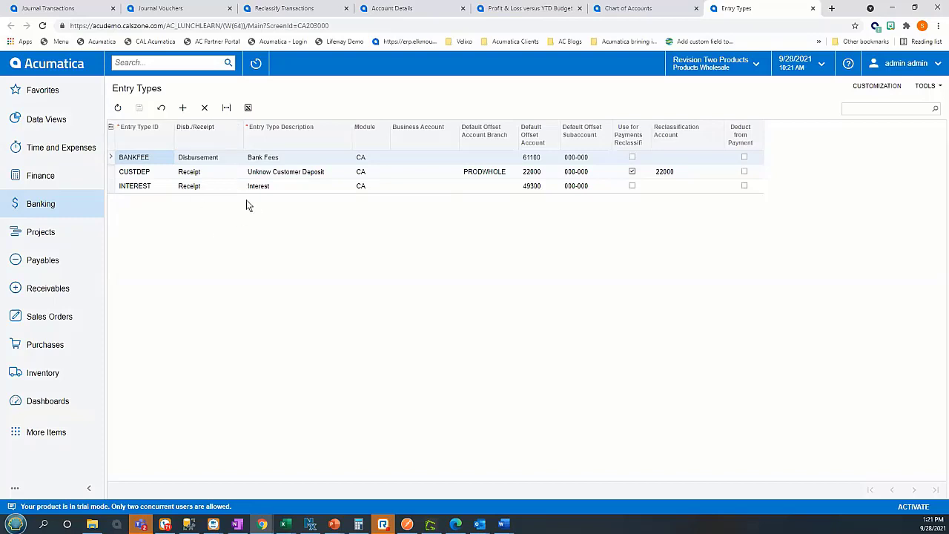
# - Create a new banking cash entry on cash account 10200, Company Checking Account, with entry type CUSTDEP
pyautogui.click(49, 205)
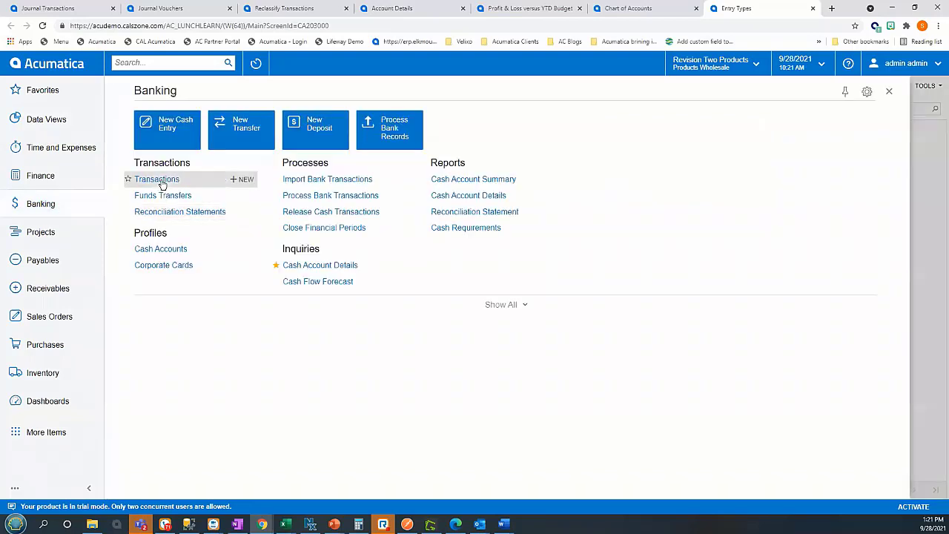
pyautogui.click(157, 179)
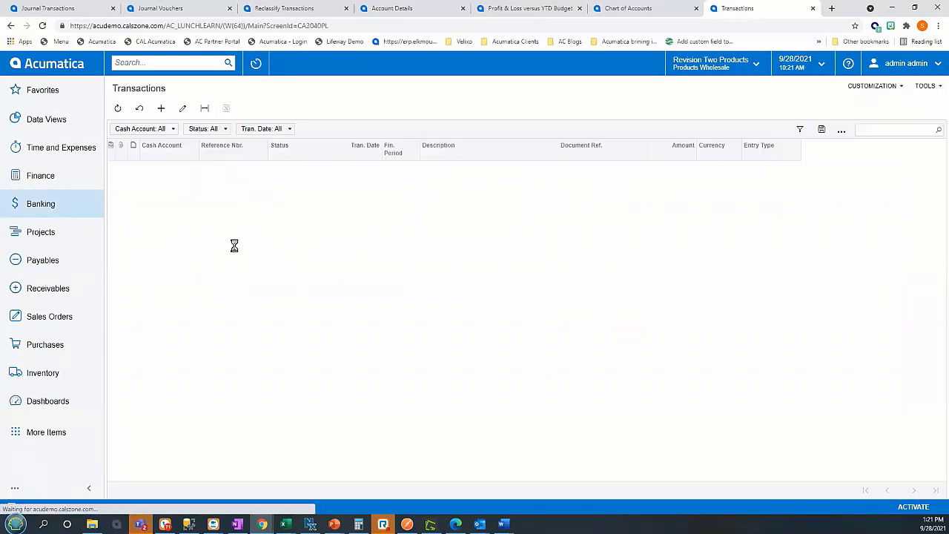
pyautogui.click(161, 108)
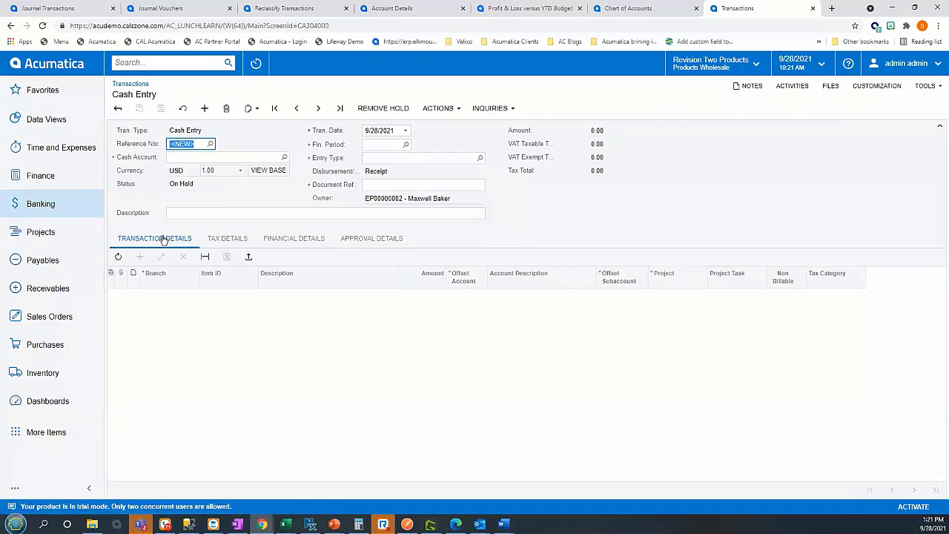
pyautogui.press('Tab')
pyautogui.press('F3')
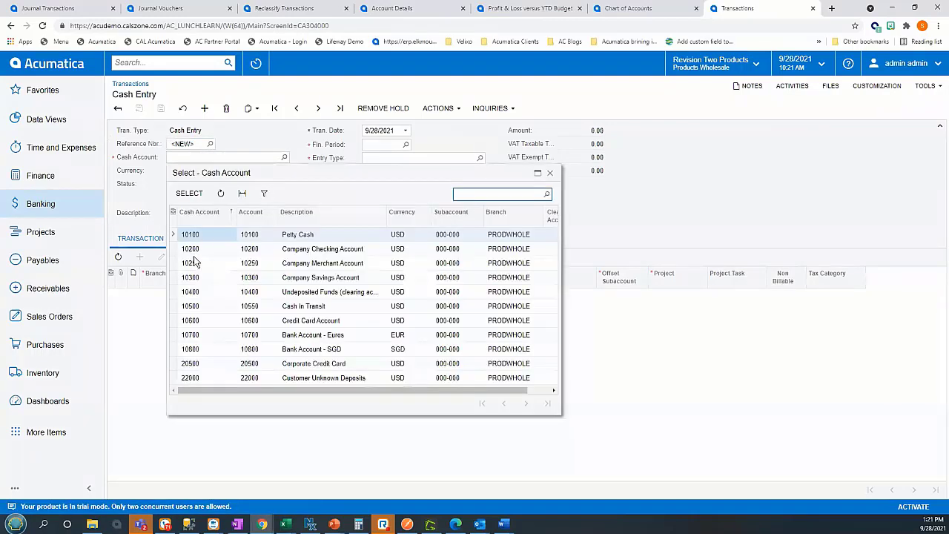
pyautogui.doubleClick(191, 249)
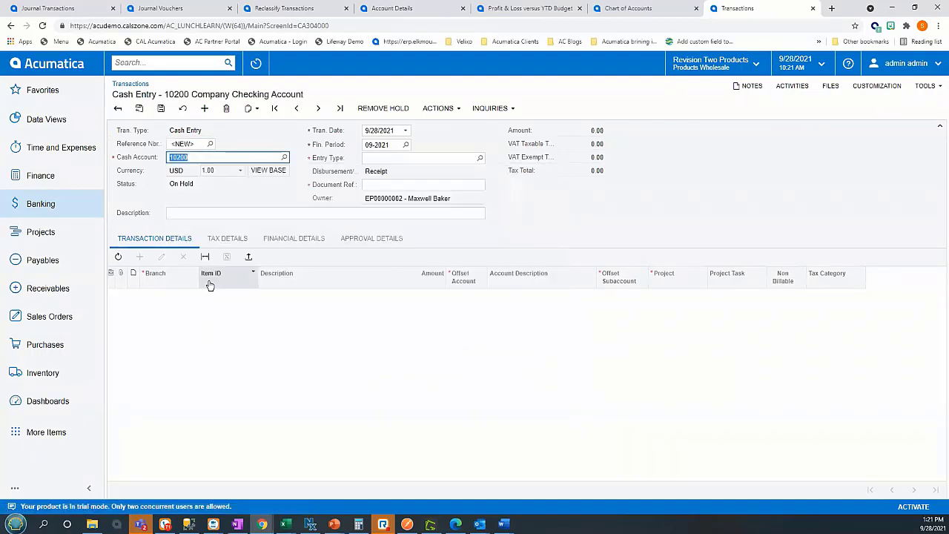
pyautogui.click(480, 158)
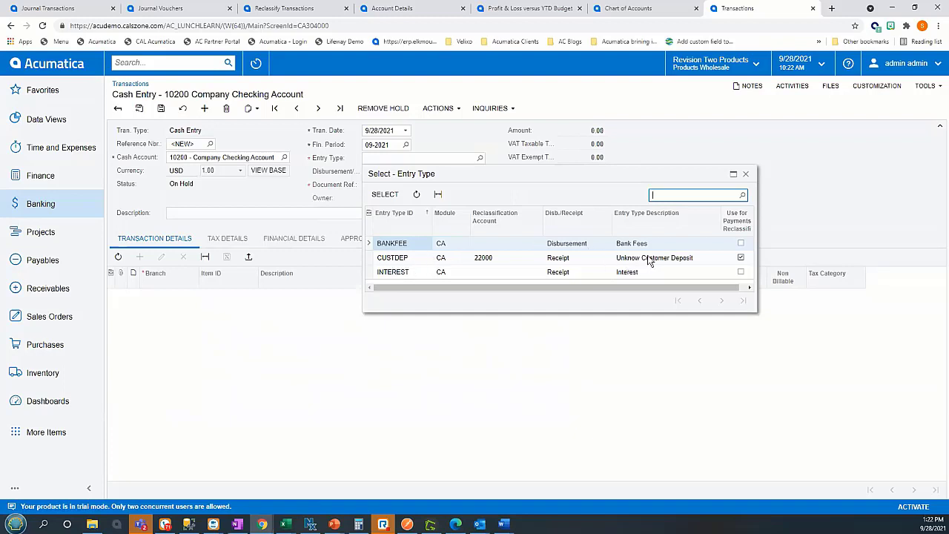
pyautogui.doubleClick(392, 257)
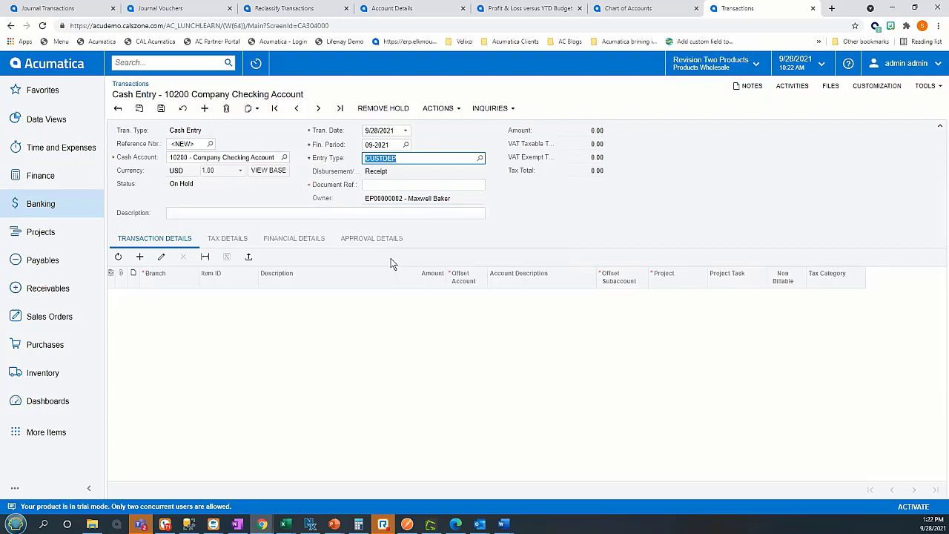
# - Set the cash entry's document reference to 12312313 and add a detail line with an amount of 1,000.00
pyautogui.click(384, 190)
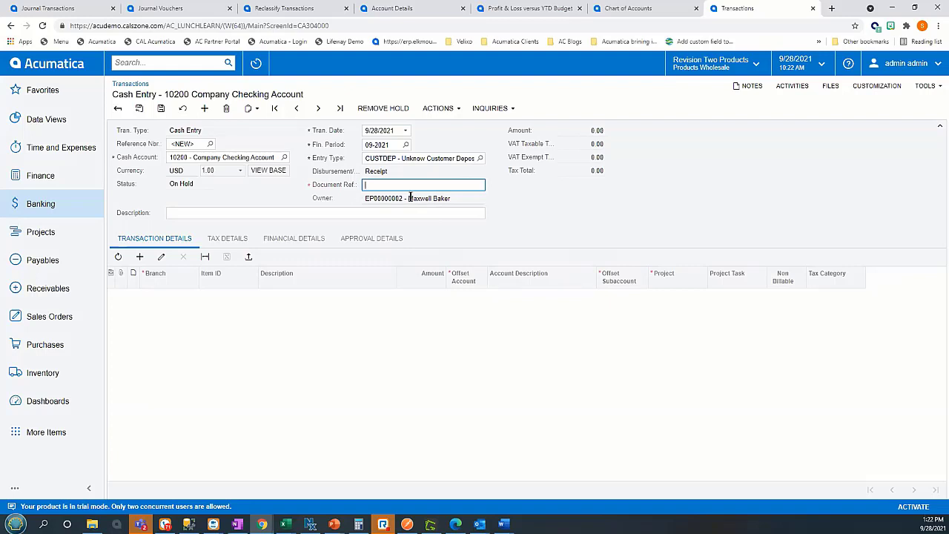
pyautogui.write('12312313')
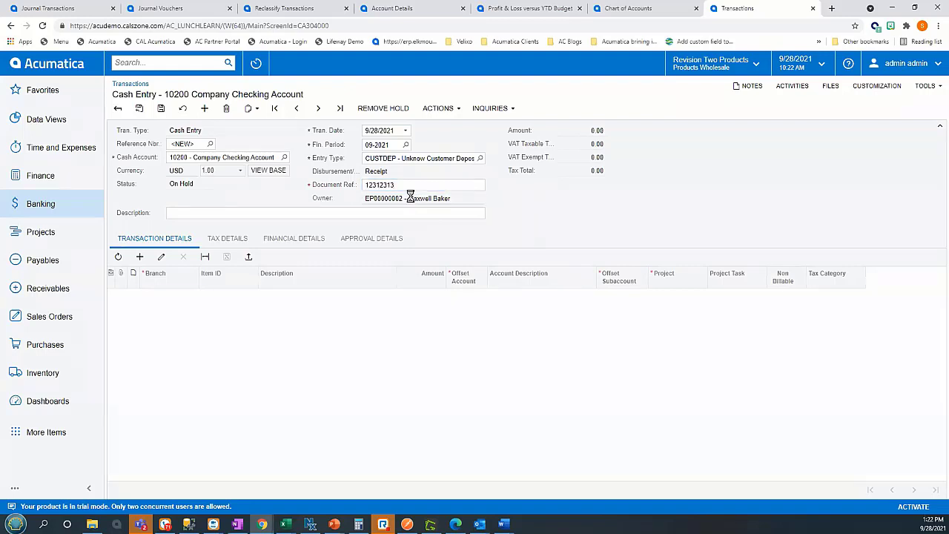
pyautogui.click(389, 297)
pyautogui.click(426, 295)
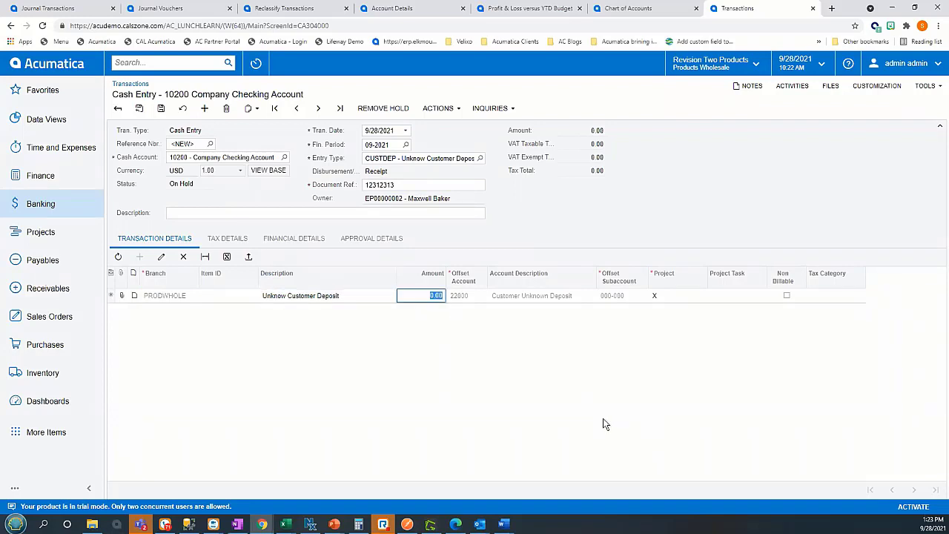
pyautogui.write('1000')
pyautogui.press('Tab')
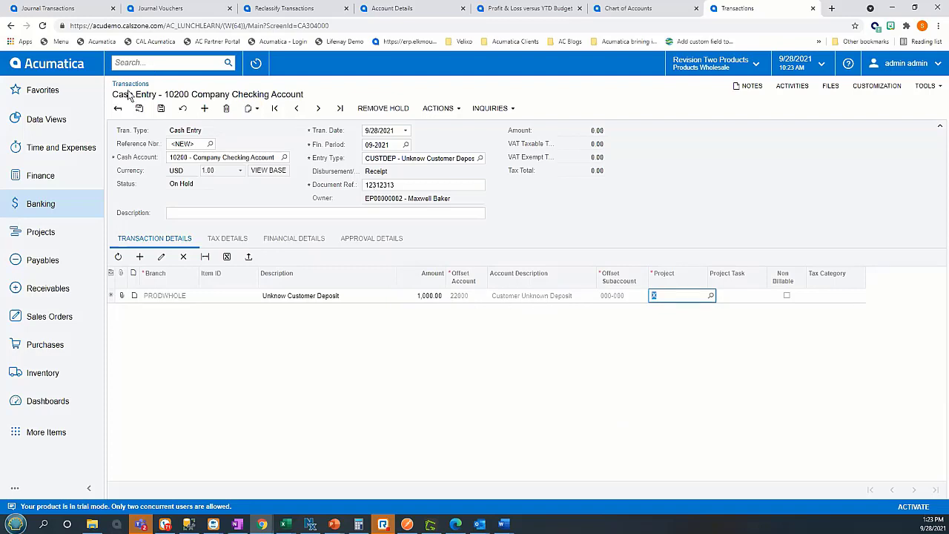
# - Save the cash entry, remove its hold and release it
pyautogui.click(161, 109)
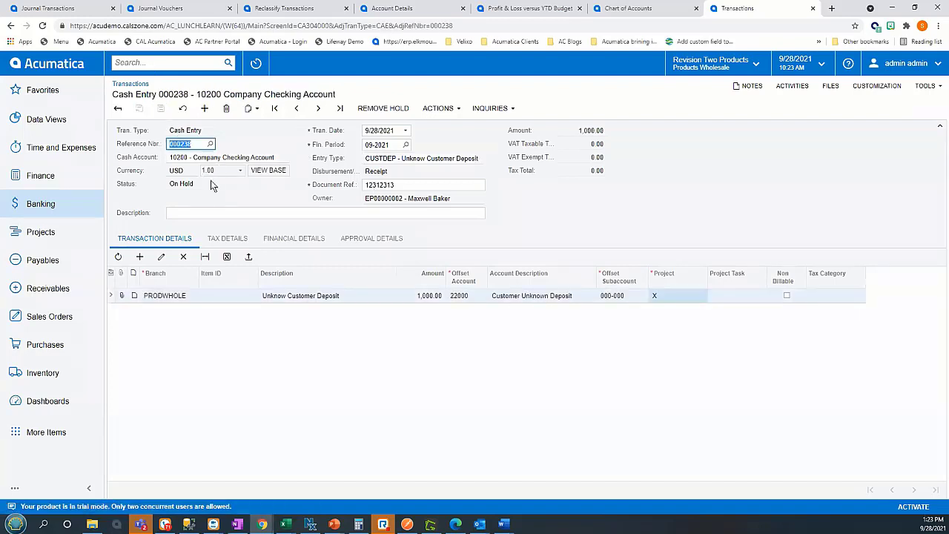
pyautogui.click(370, 110)
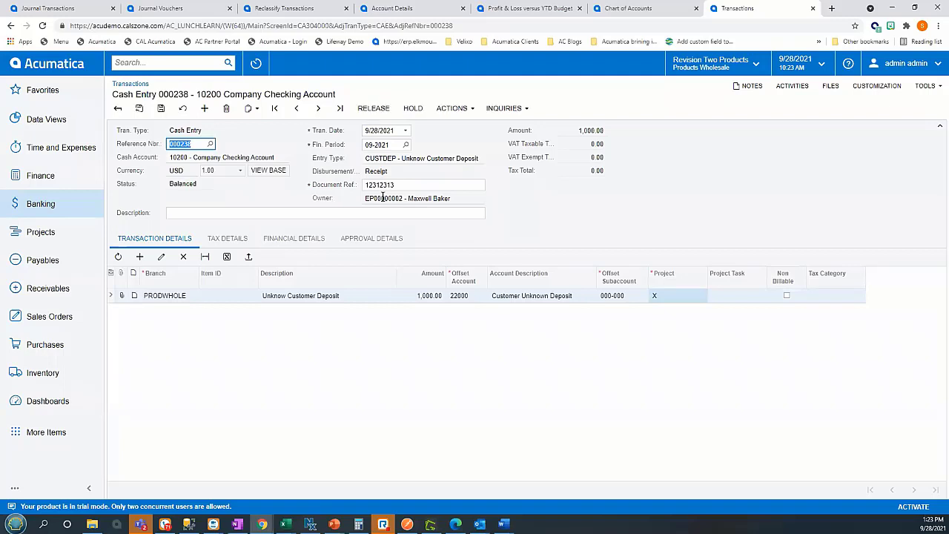
pyautogui.click(372, 109)
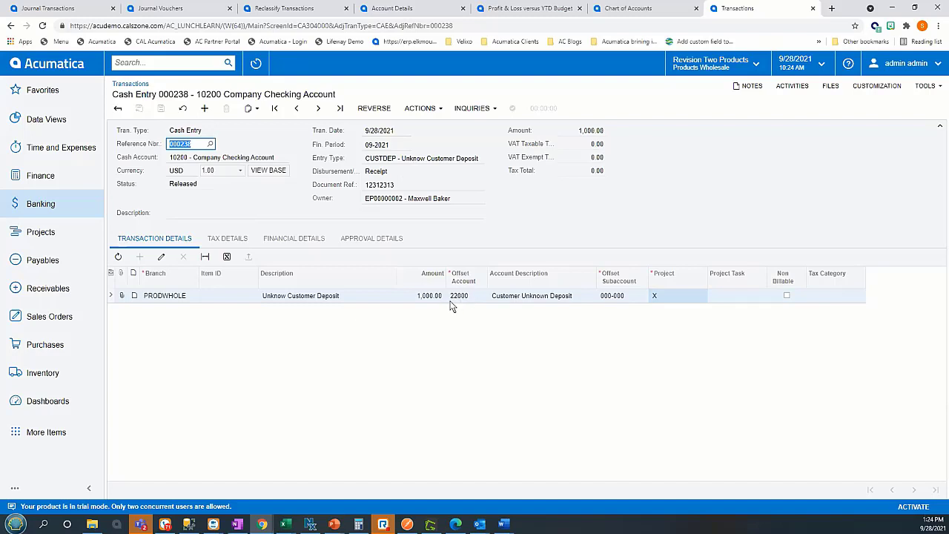
# - Open Reclassify Payments under Banking and check the available cash accounts without choosing one
pyautogui.click(54, 208)
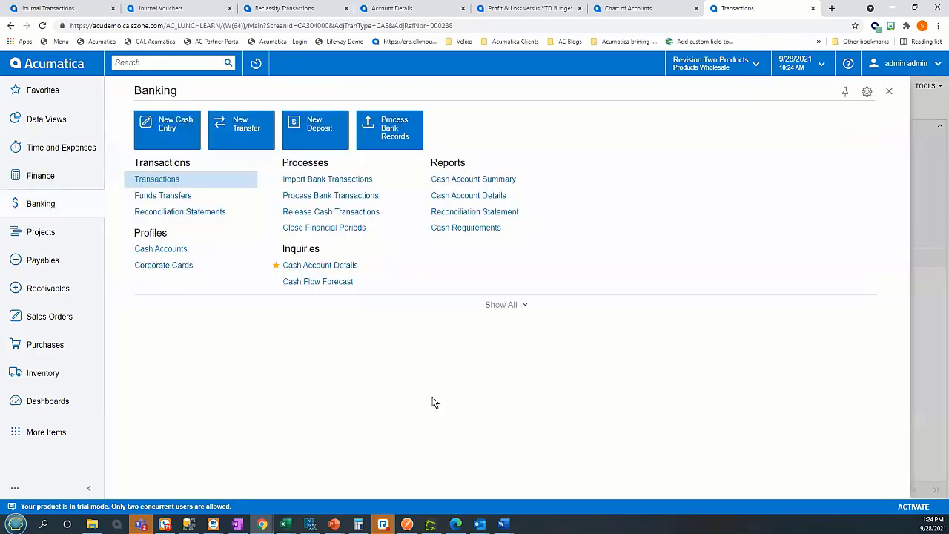
pyautogui.click(500, 307)
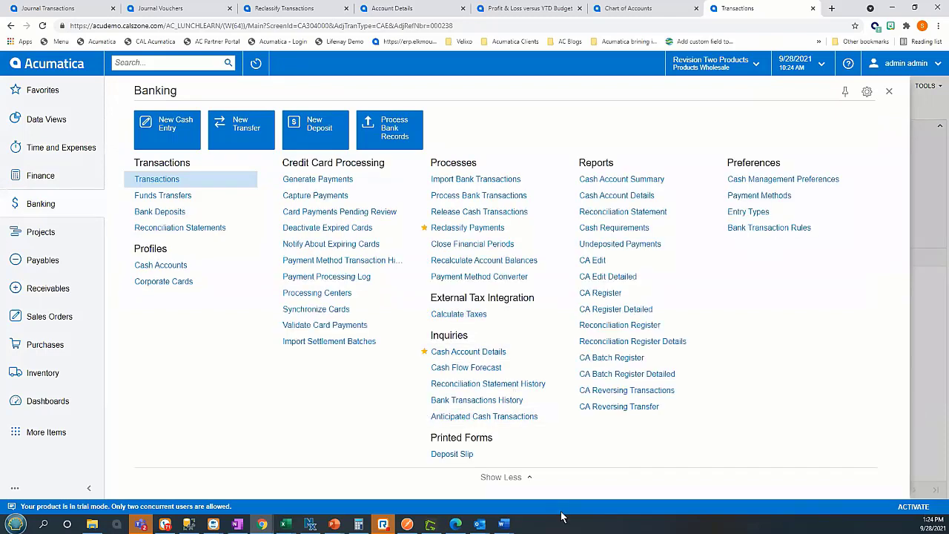
pyautogui.click(466, 228)
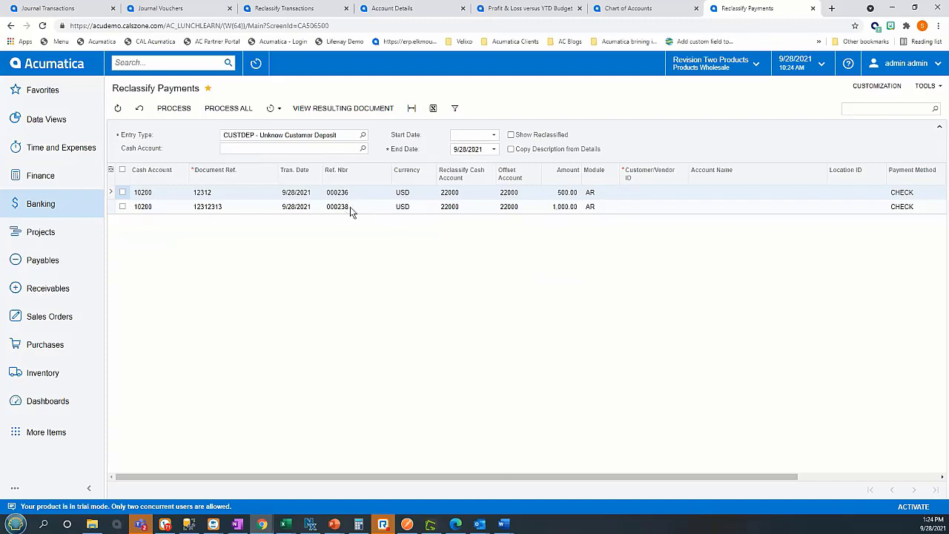
pyautogui.click(362, 148)
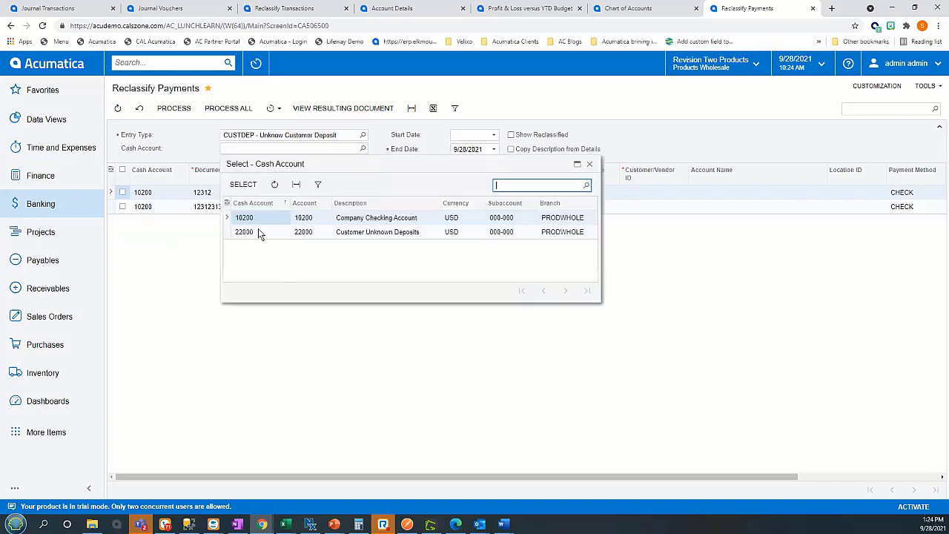
pyautogui.click(304, 375)
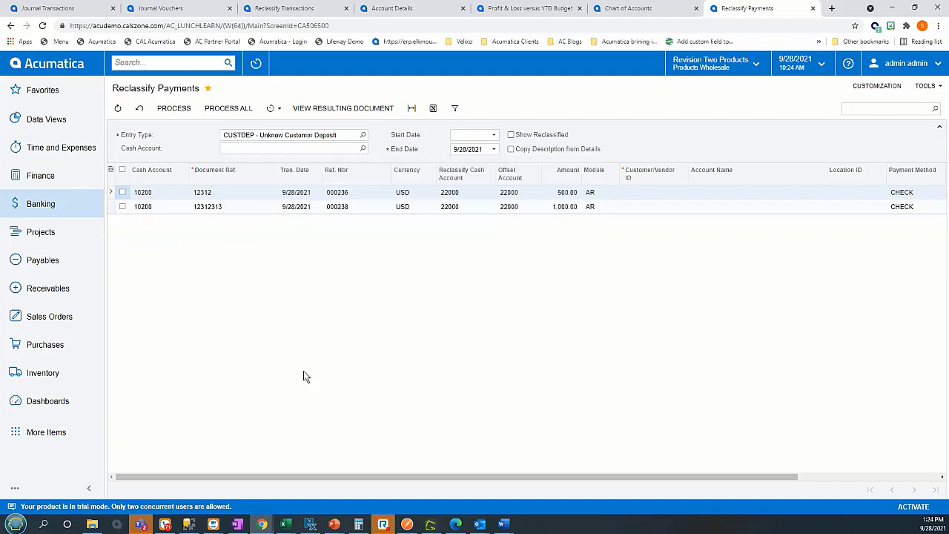
# - Assign the 1,000.00 unknown deposit to the customer USA Bartending School and process its reclassification
pyautogui.click(122, 207)
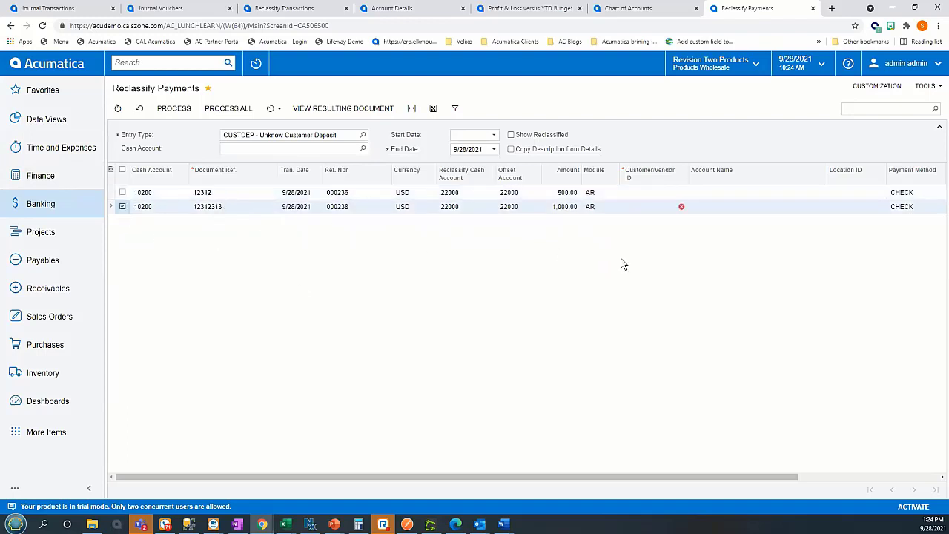
pyautogui.click(658, 209)
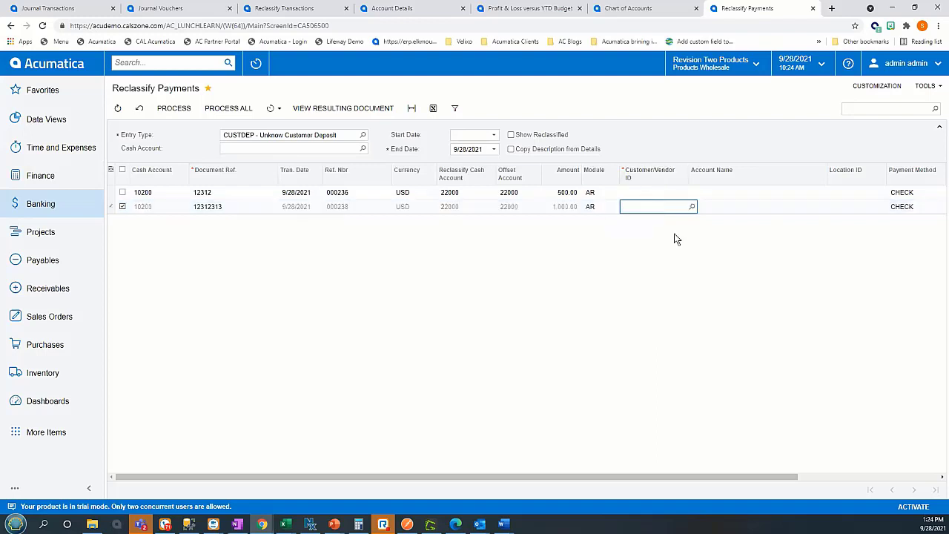
pyautogui.click(690, 207)
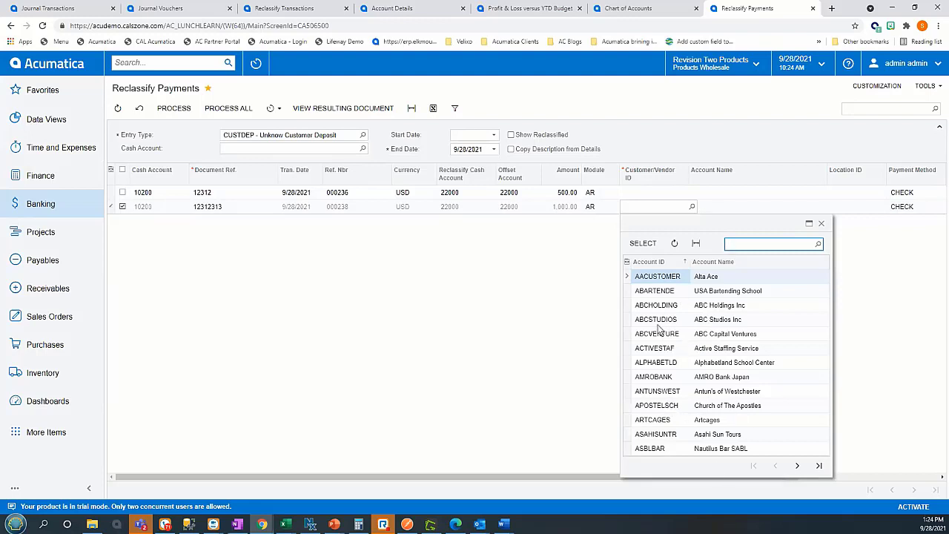
pyautogui.doubleClick(654, 290)
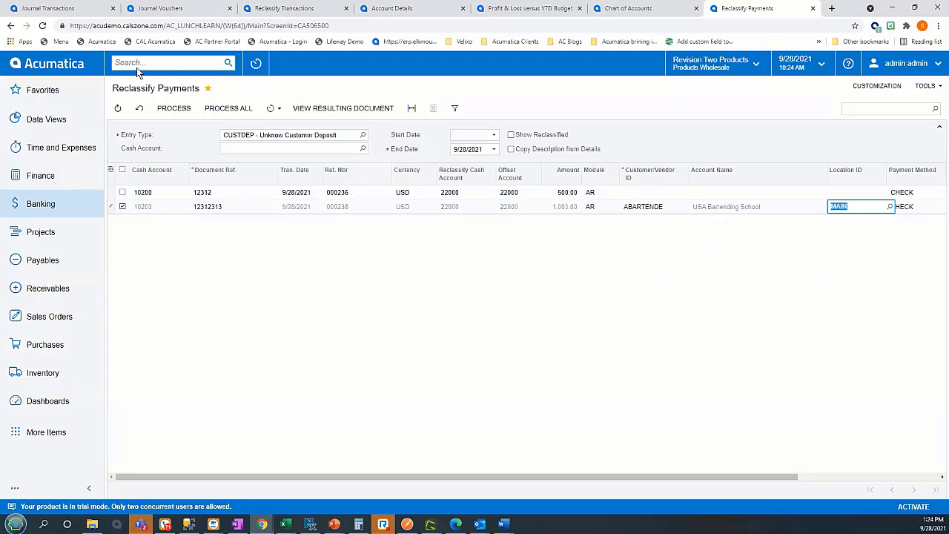
pyautogui.click(168, 109)
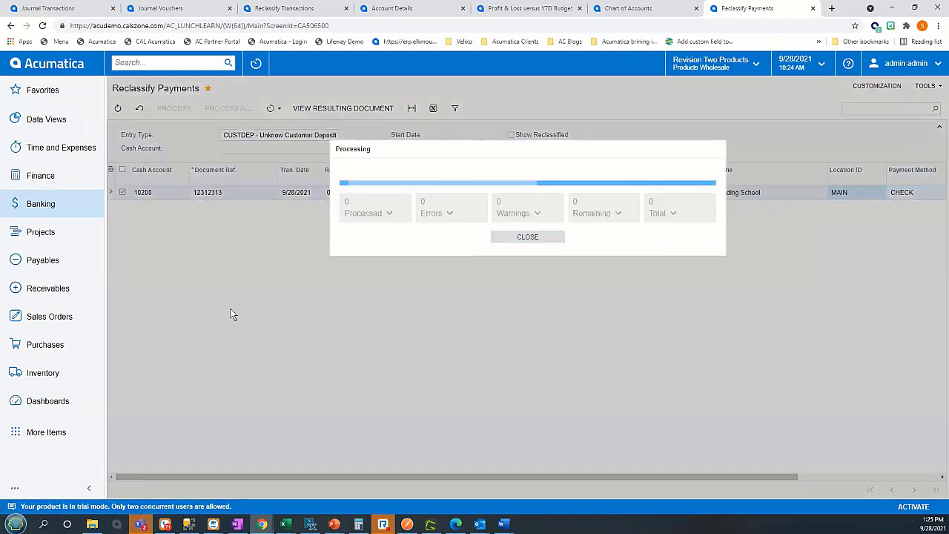
pyautogui.click(520, 238)
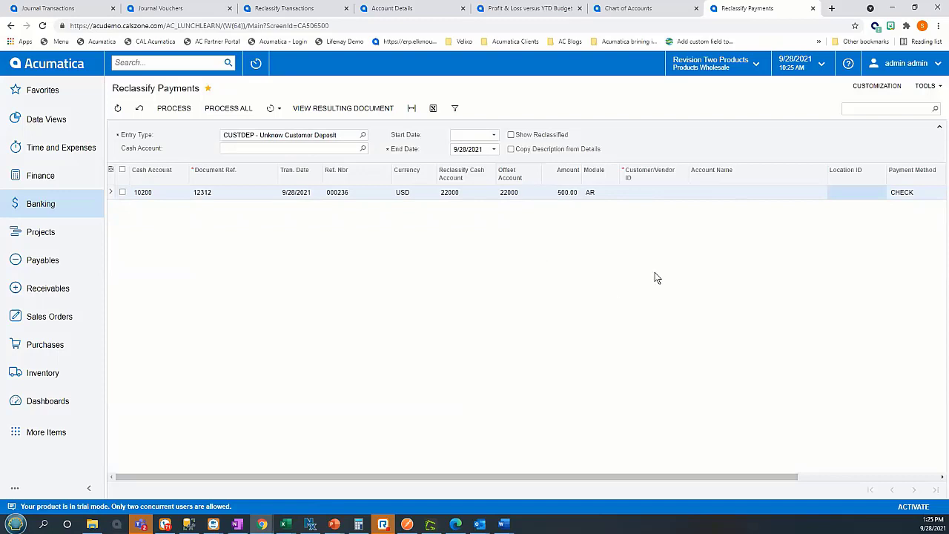
# - Open the Payments and Applications list under Receivables in a new browser tab
pyautogui.click(46, 294)
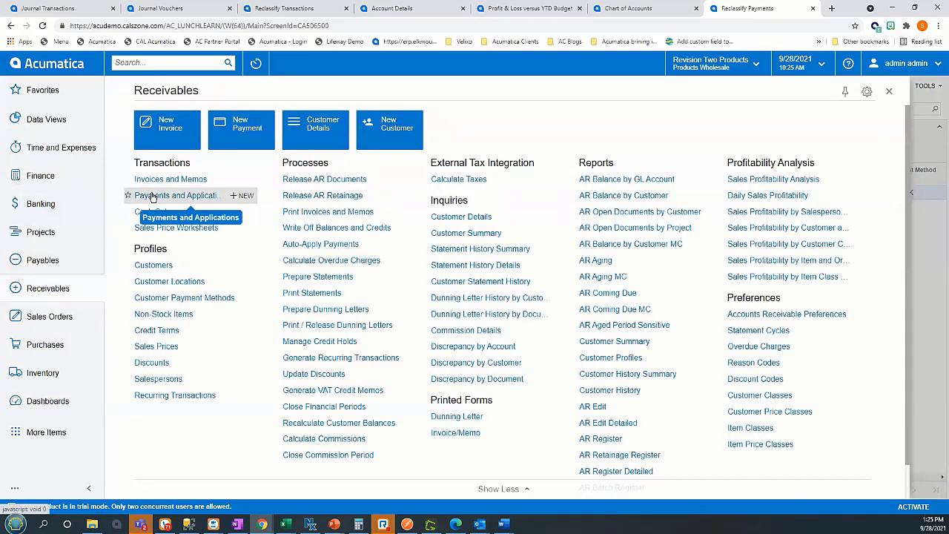
pyautogui.click(152, 196)
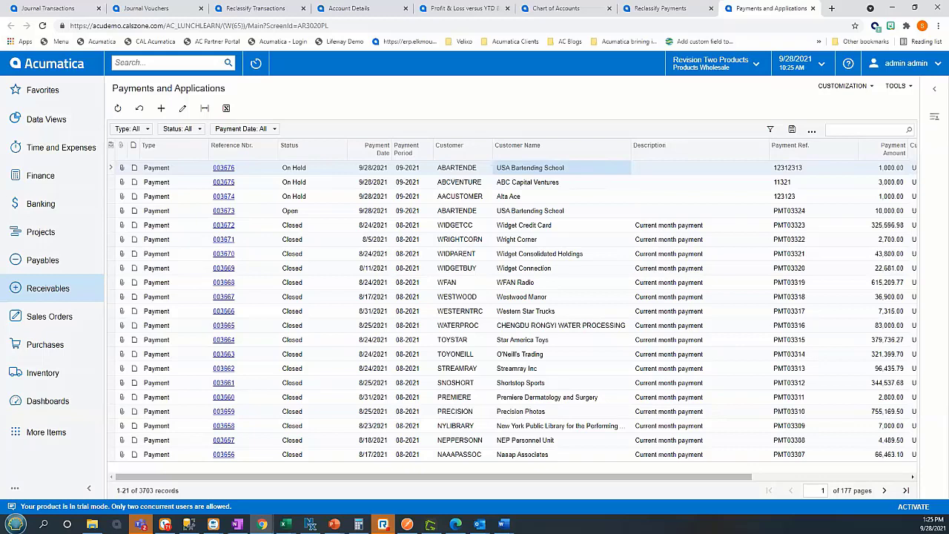
# - Go to the Journal Transactions list under Finance and open reclassification batch GL001759
pyautogui.click(89, 289)
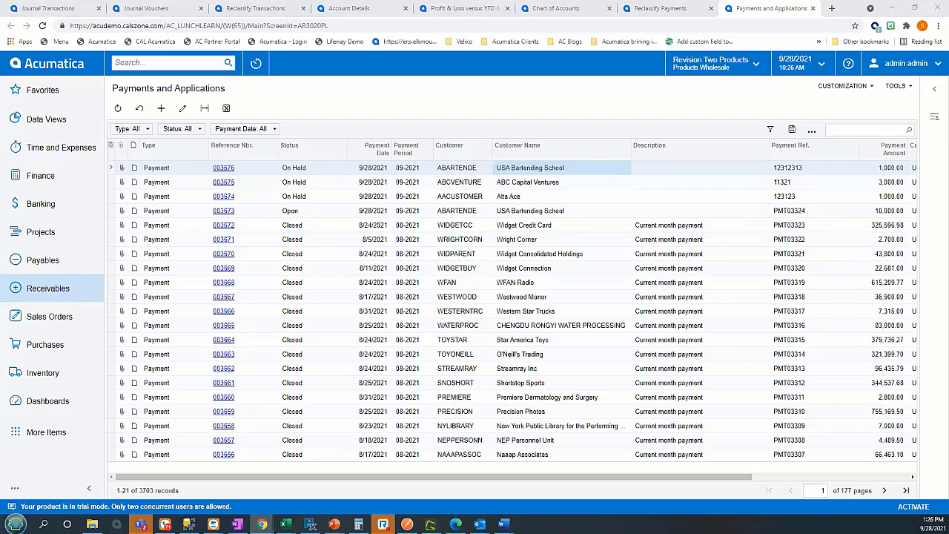
pyautogui.hotkey('alt', 'Left')
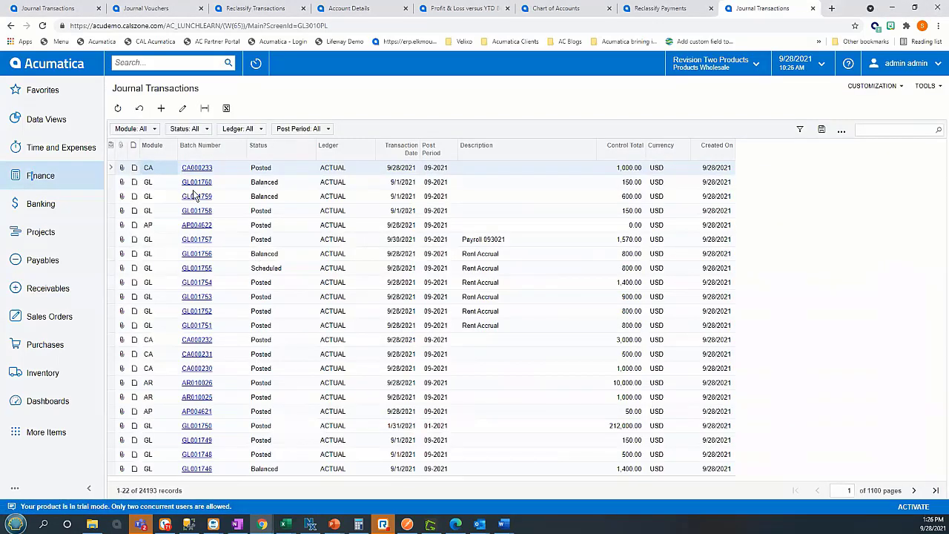
pyautogui.click(196, 197)
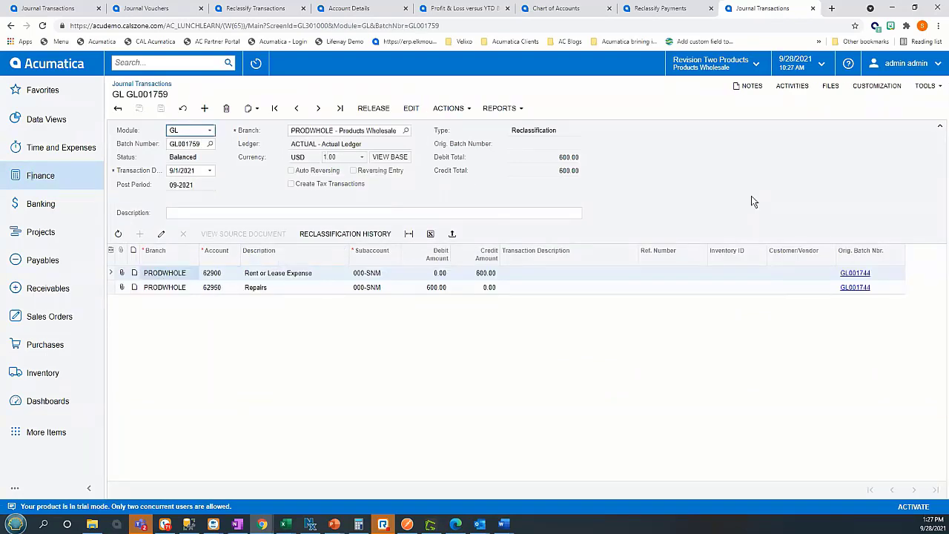
# - View the file attachments window for batch GL001759 and for its Rent or Lease Expense line
pyautogui.click(751, 87)
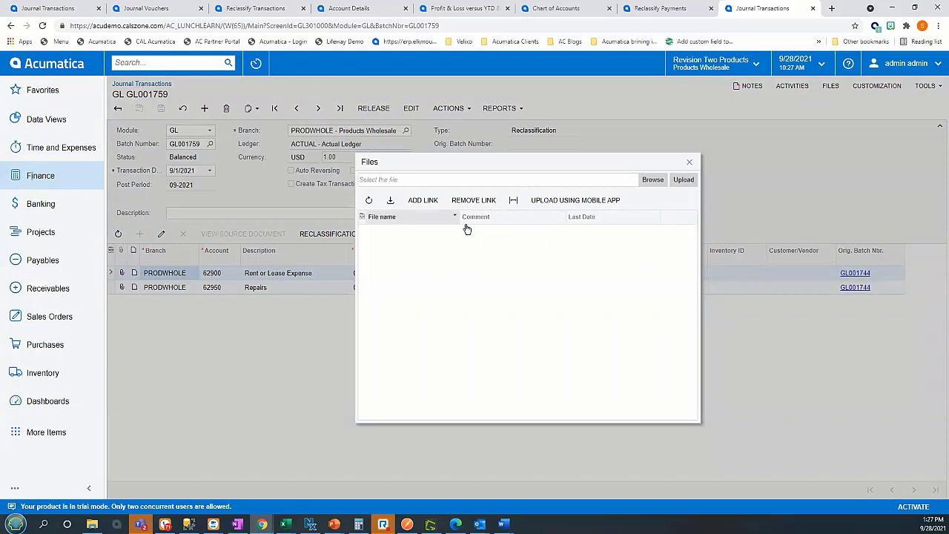
pyautogui.click(689, 162)
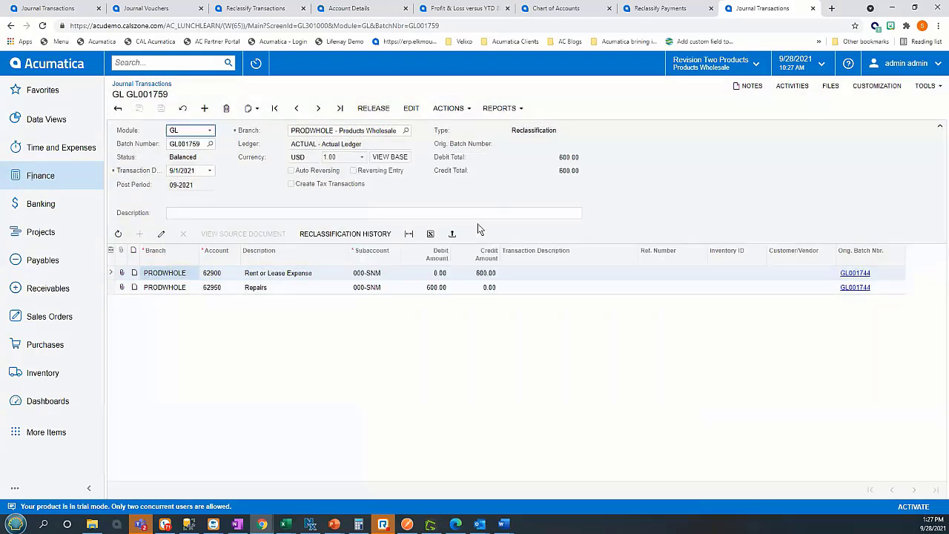
pyautogui.click(121, 272)
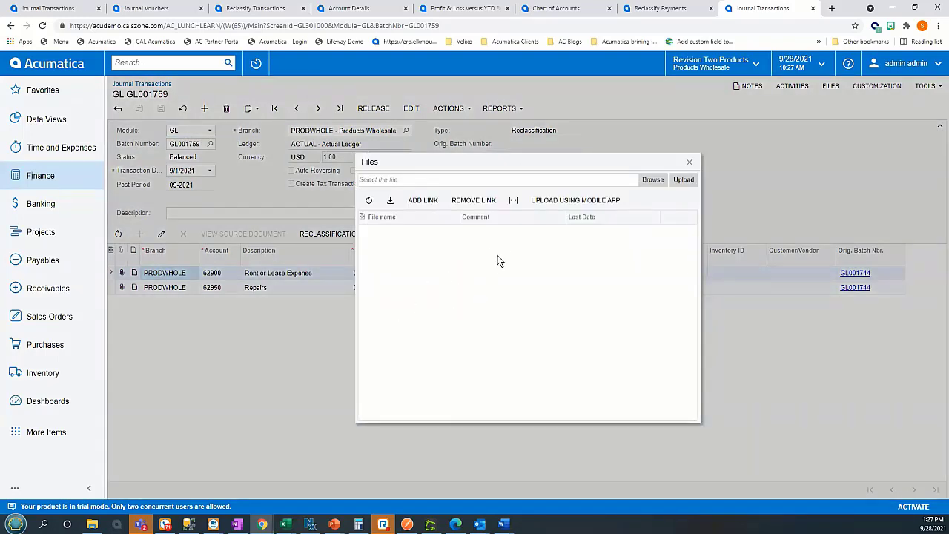
pyautogui.click(688, 163)
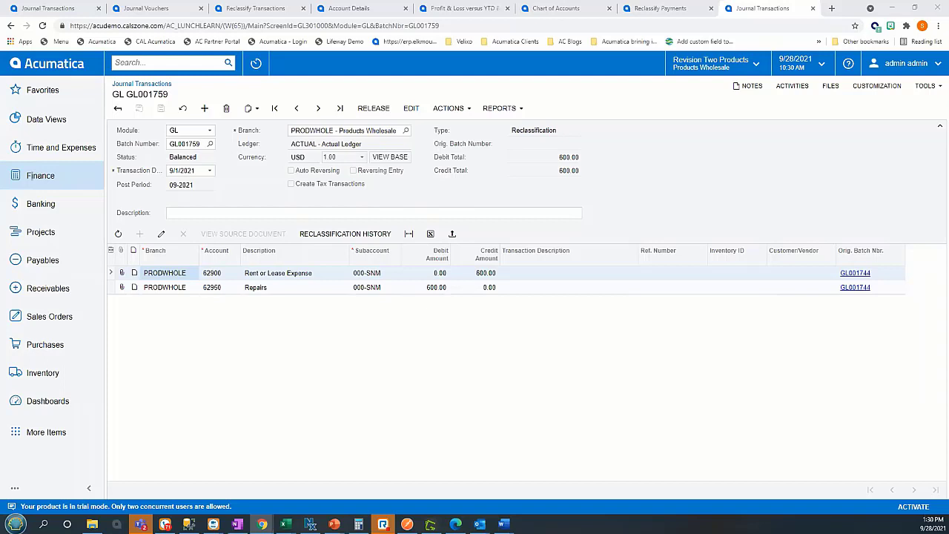
# - Open the activities of batch GL001759
pyautogui.click(792, 88)
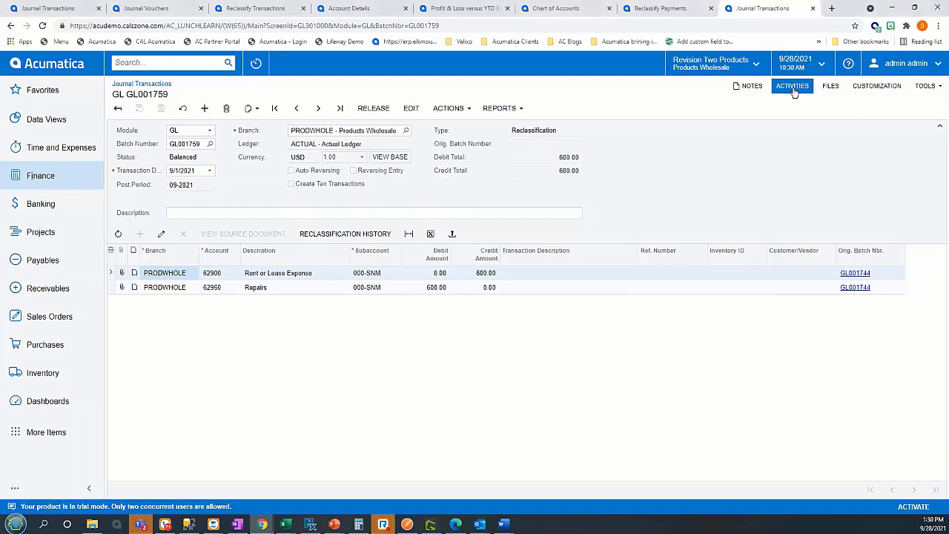